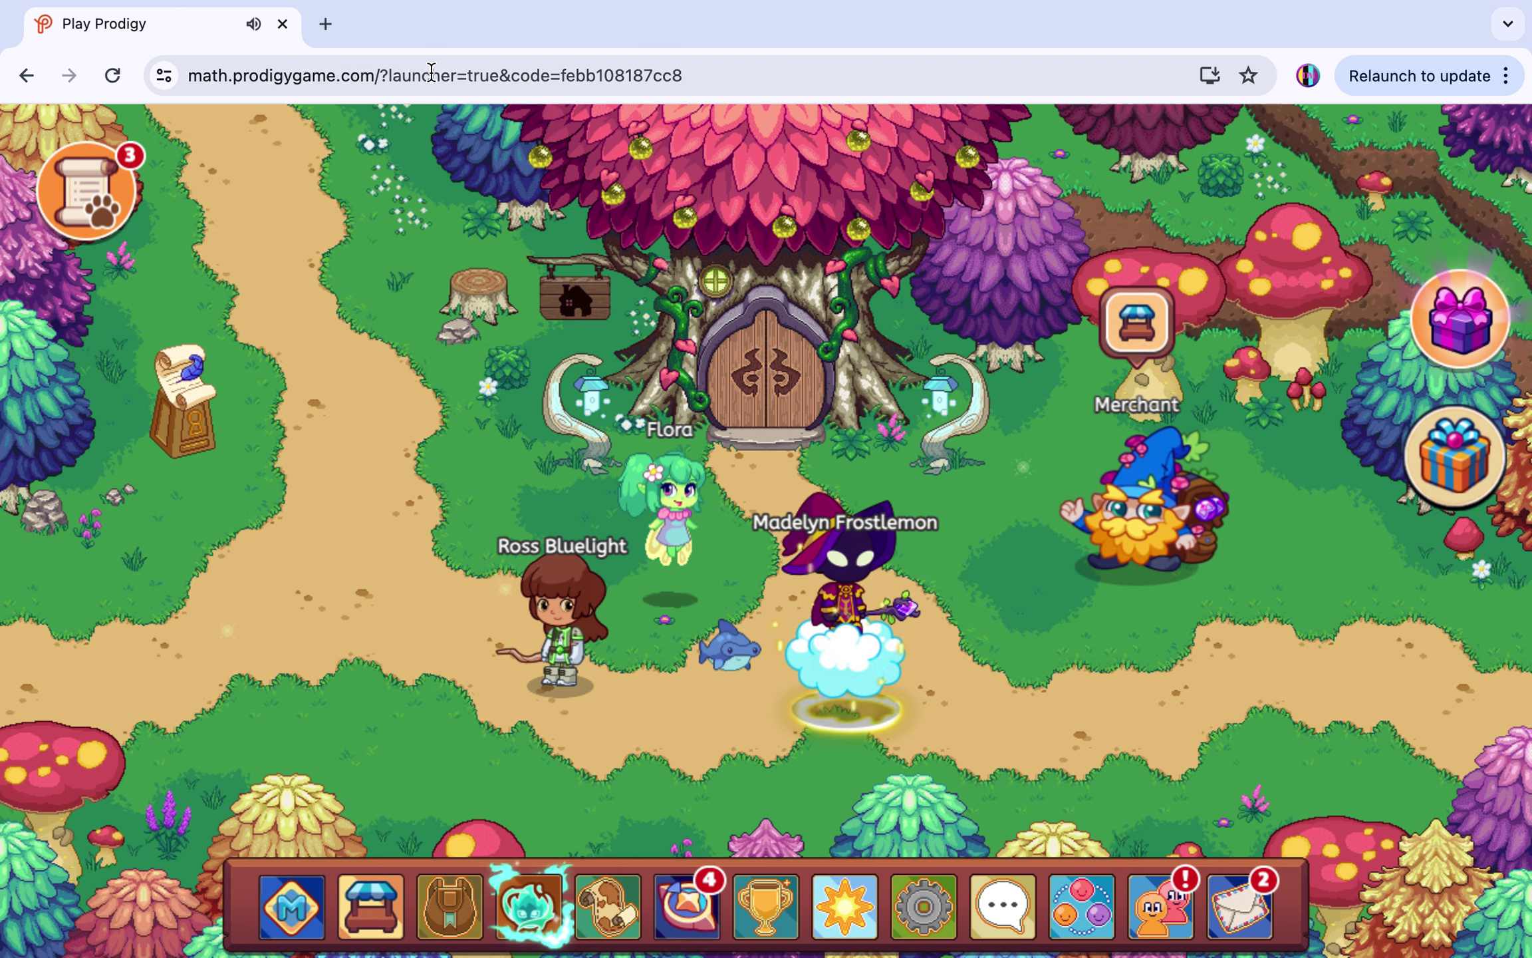
- Open a new blank tab next to the Play Prodigy tab
{"action": "left_click", "coordinate": [324, 23]}
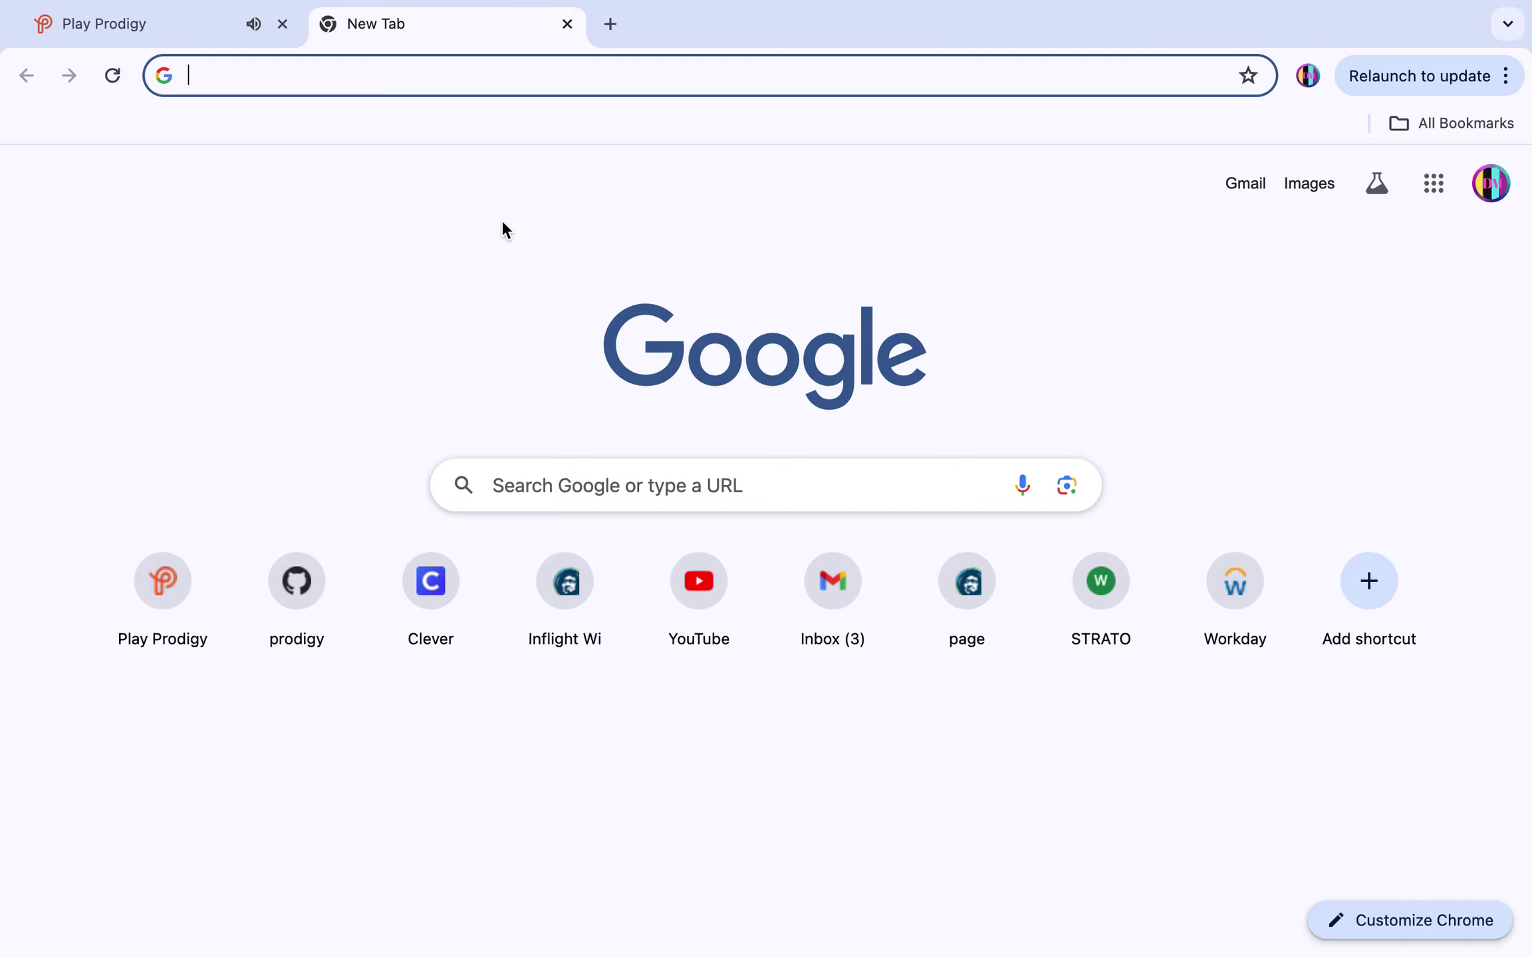
- Load github.com, go back, then open the saved prodigy shortcut to Free Membership.js
{"action": "type", "text": "githu"}
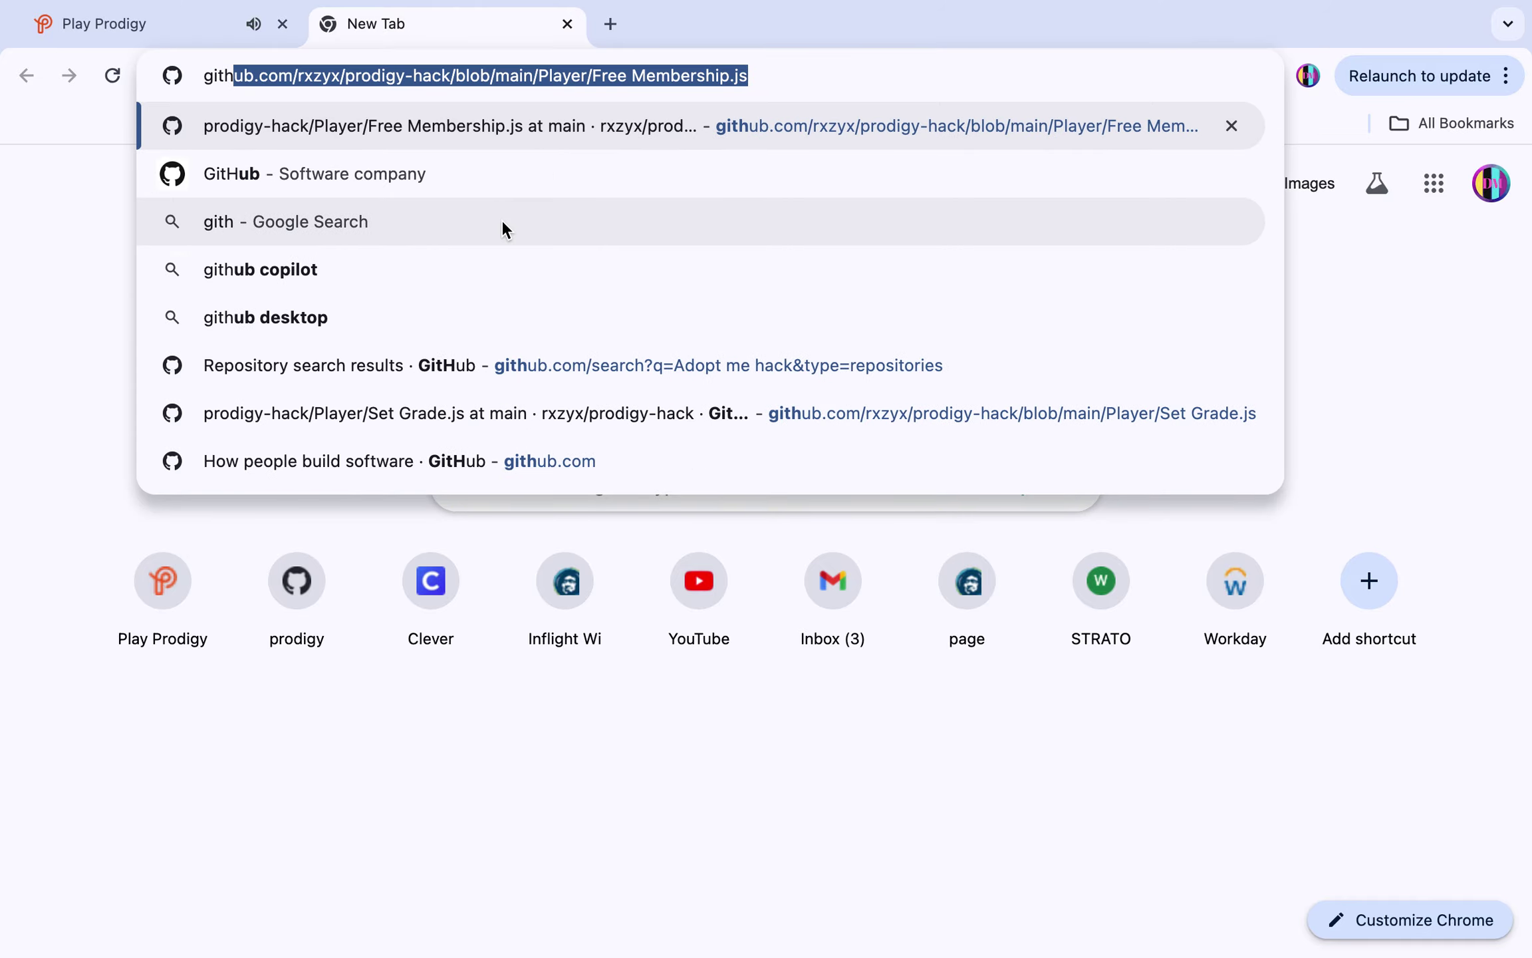
{"action": "type", "text": "b.com"}
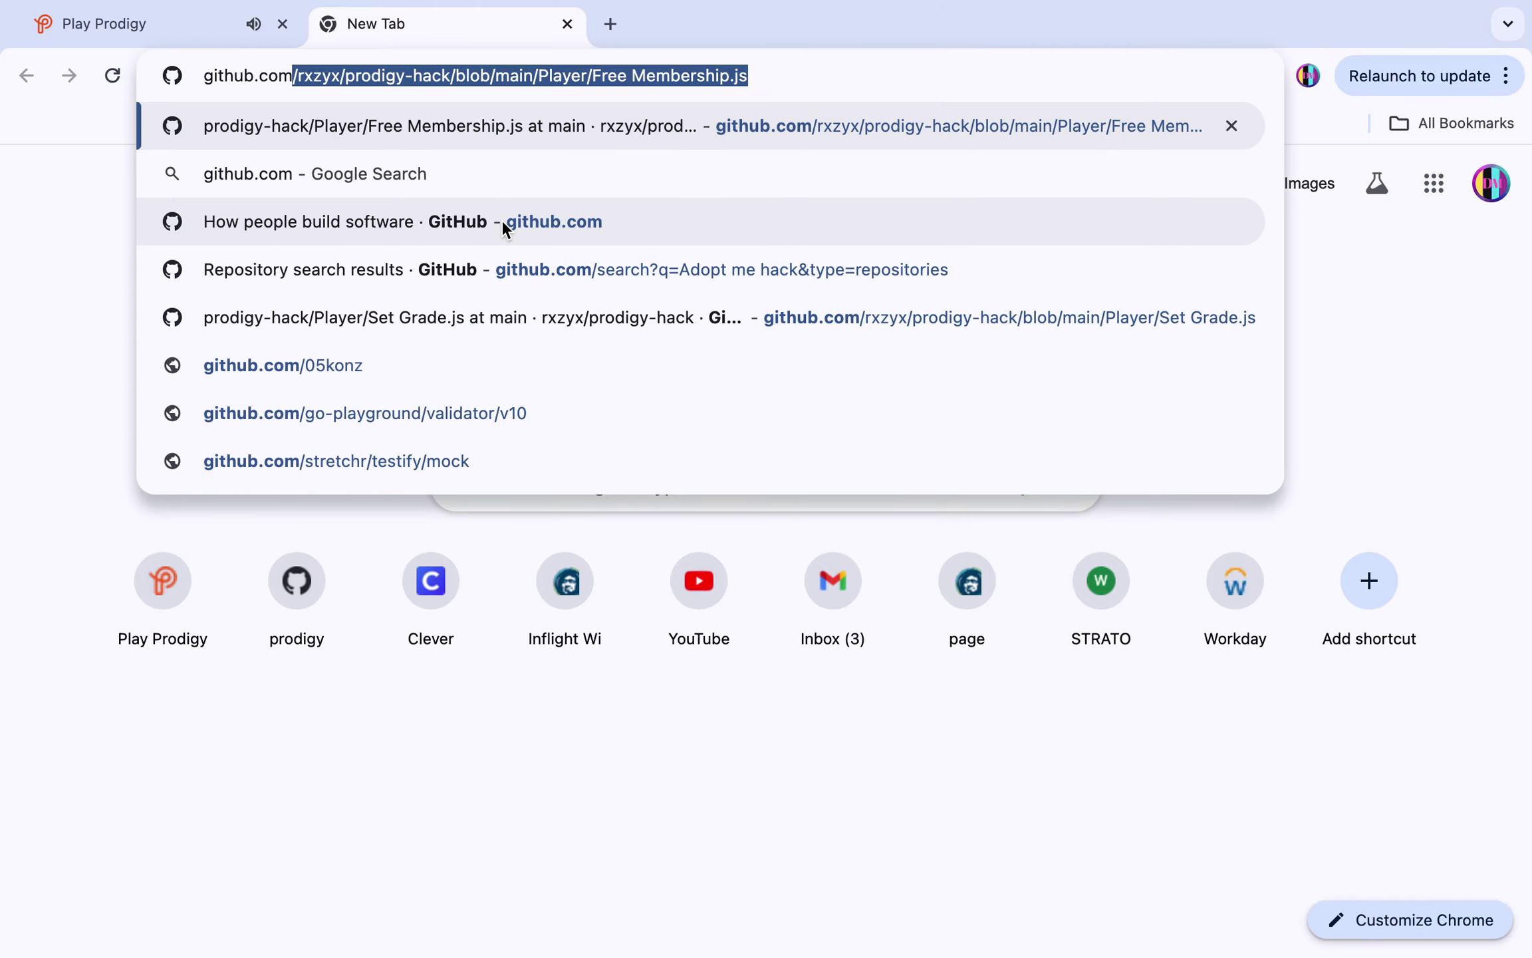
{"action": "key", "text": "Return"}
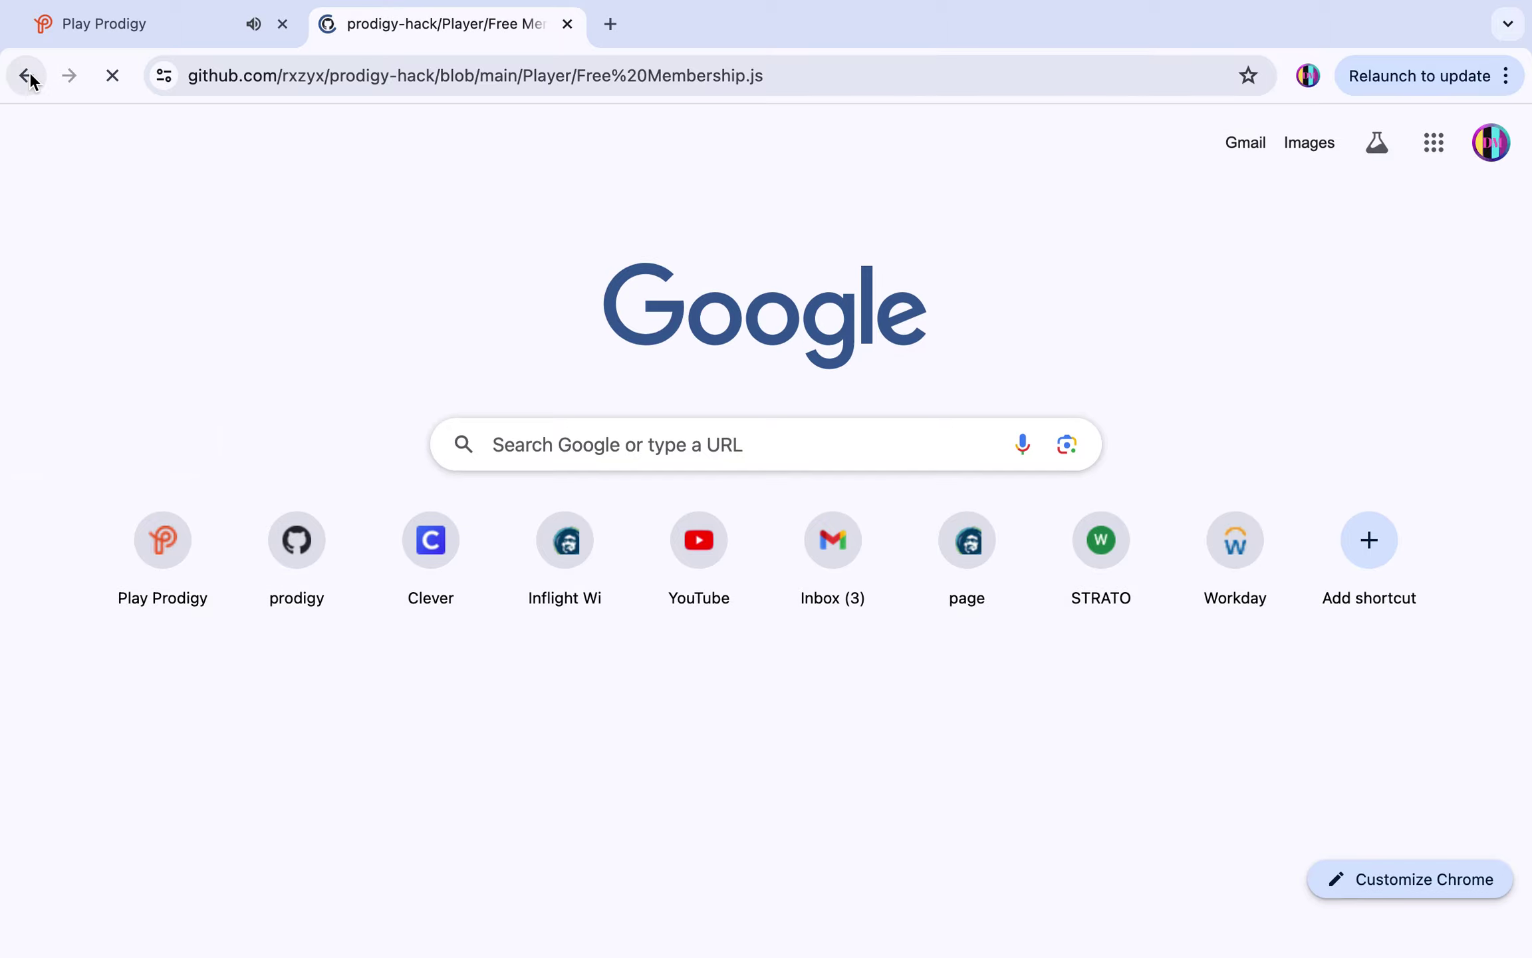
{"action": "left_click", "coordinate": [28, 77]}
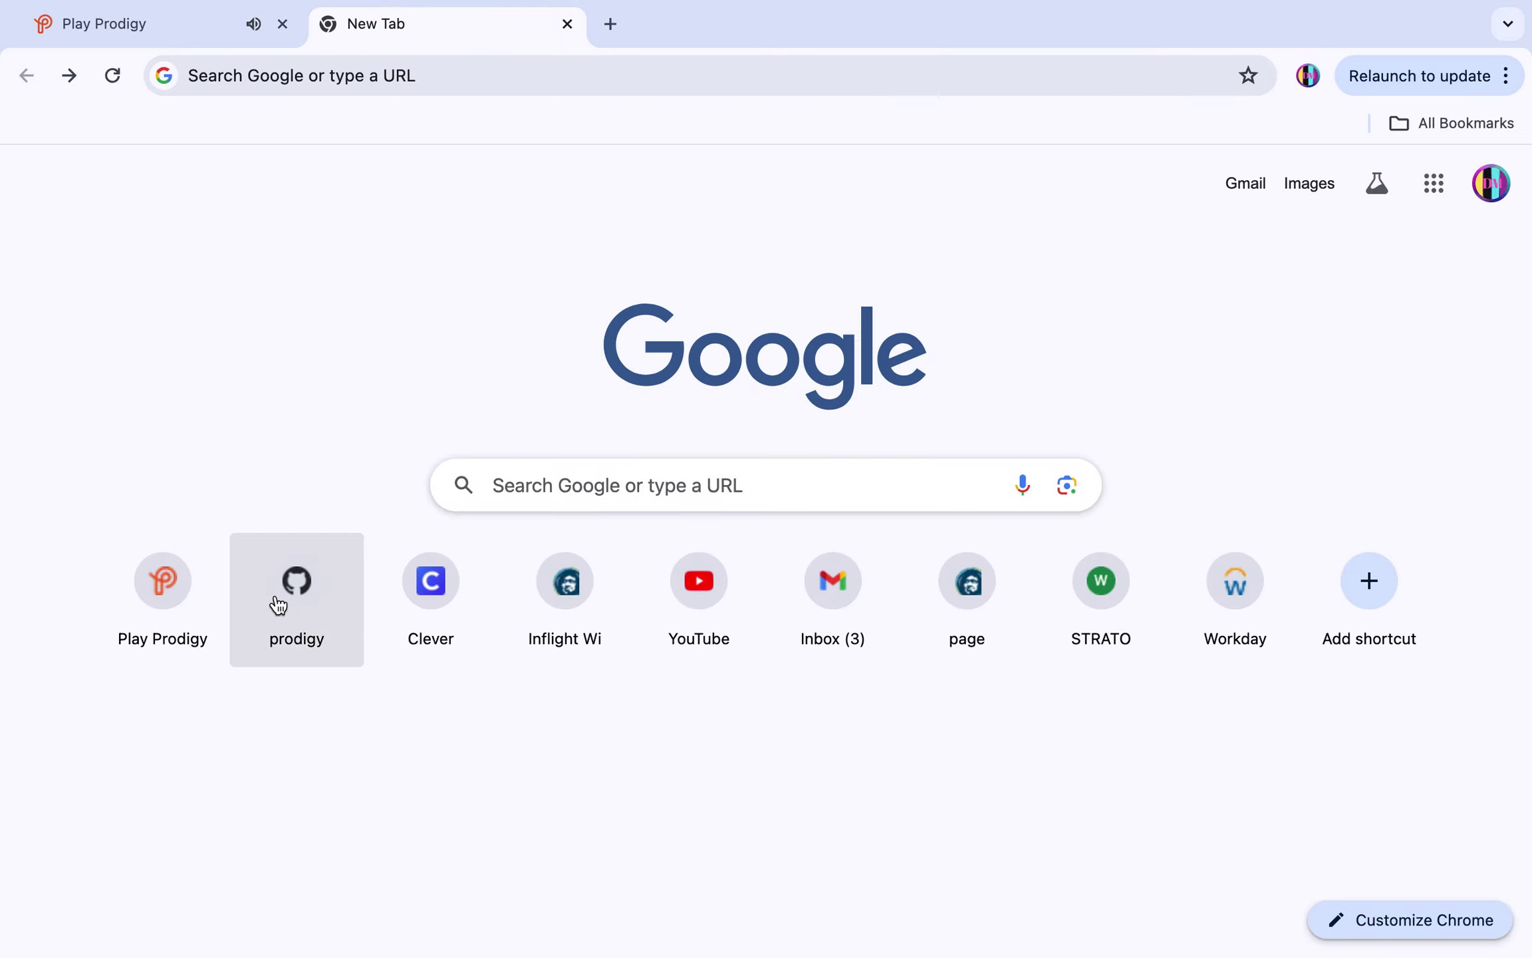
{"action": "left_click", "coordinate": [291, 598]}
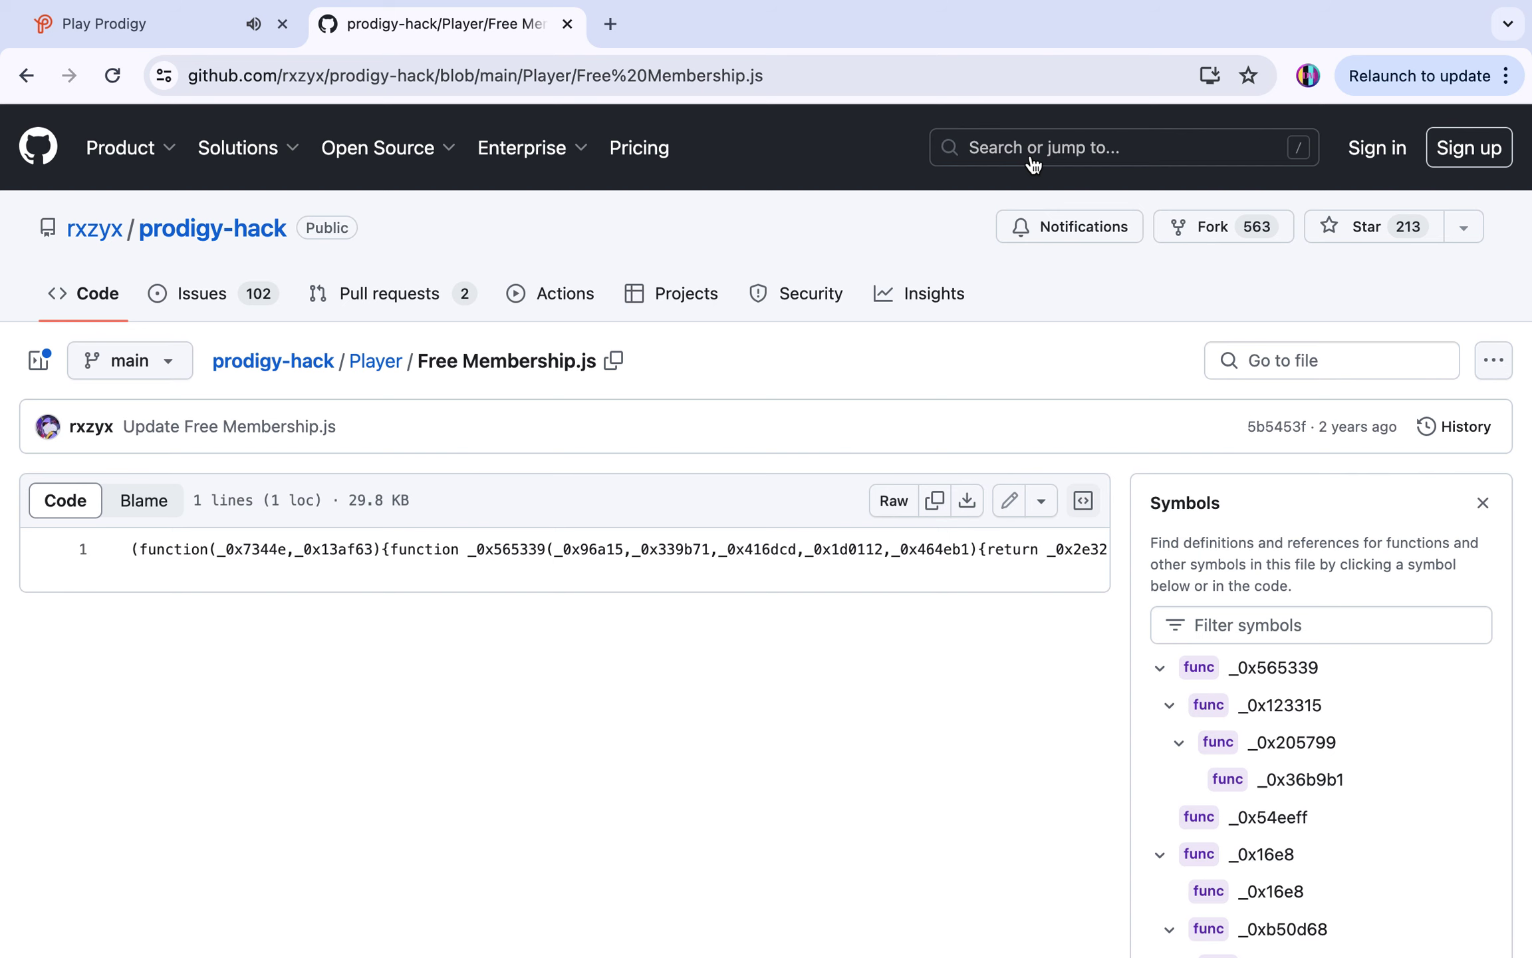
- Clear the repo: filter and search GitHub for 'prodigy hack'
{"action": "left_click", "coordinate": [1033, 163]}
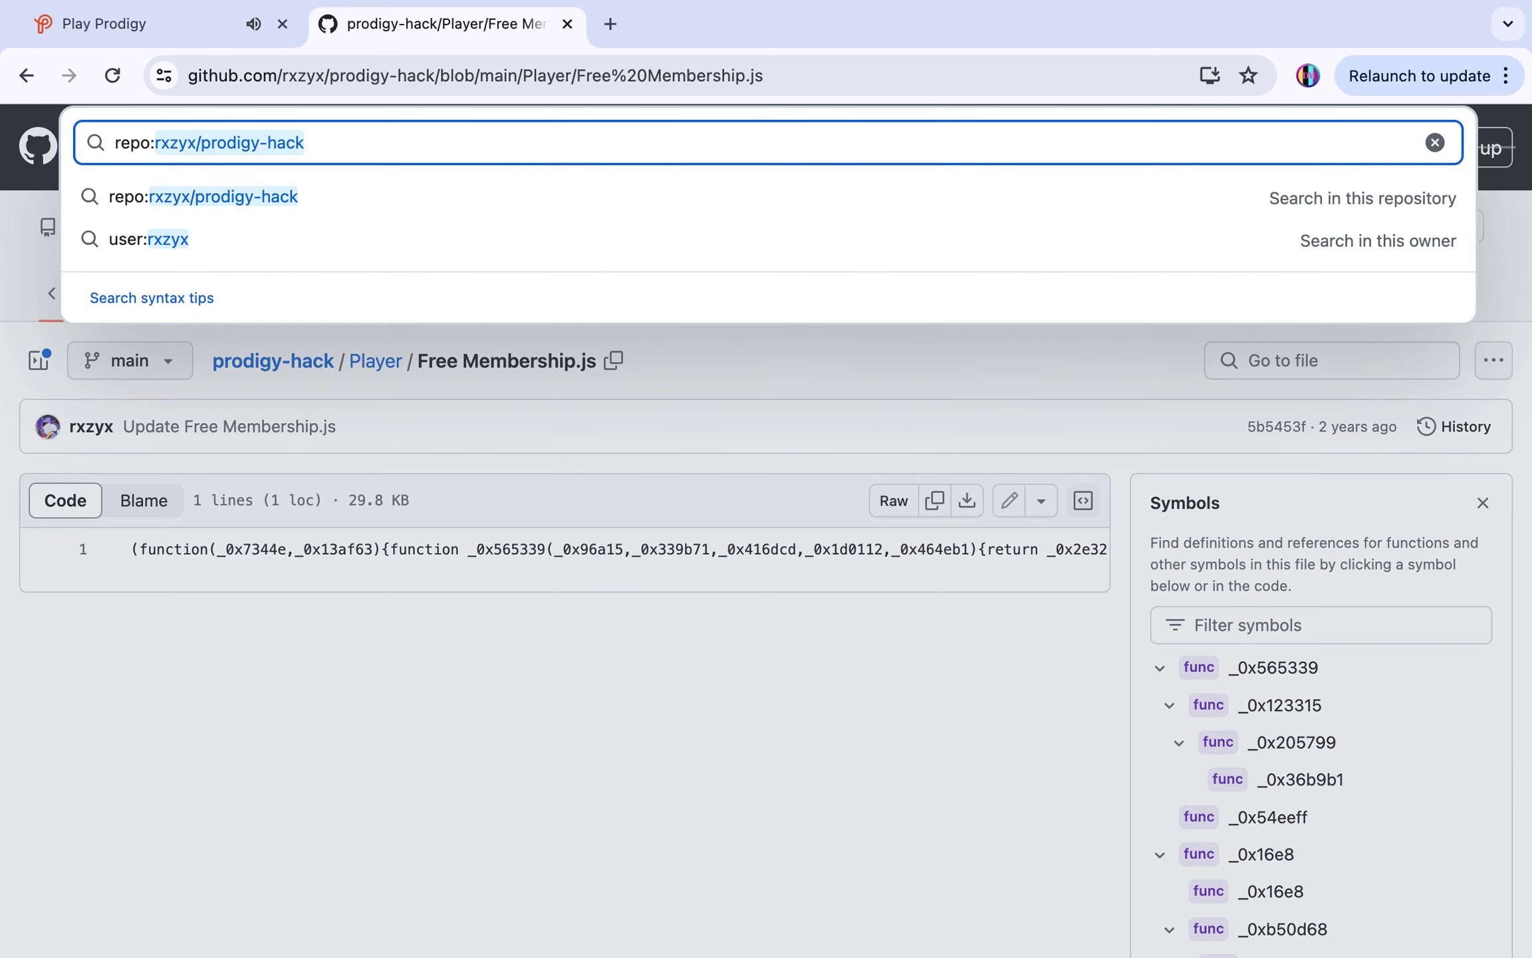
{"action": "key", "text": "BackSpace"}
{"action": "key", "text": "BackSpace"}
{"action": "key", "text": "BackSpace"}
{"action": "key", "text": "BackSpace"}
{"action": "key", "text": "BackSpace"}
{"action": "key", "text": "BackSpace"}
{"action": "key", "text": "BackSpace"}
{"action": "key", "text": "BackSpace"}
{"action": "key", "text": "BackSpace"}
{"action": "key", "text": "BackSpace"}
{"action": "key", "text": "BackSpace"}
{"action": "key", "text": "BackSpace"}
{"action": "key", "text": "BackSpace"}
{"action": "key", "text": "BackSpace"}
{"action": "key", "text": "BackSpace"}
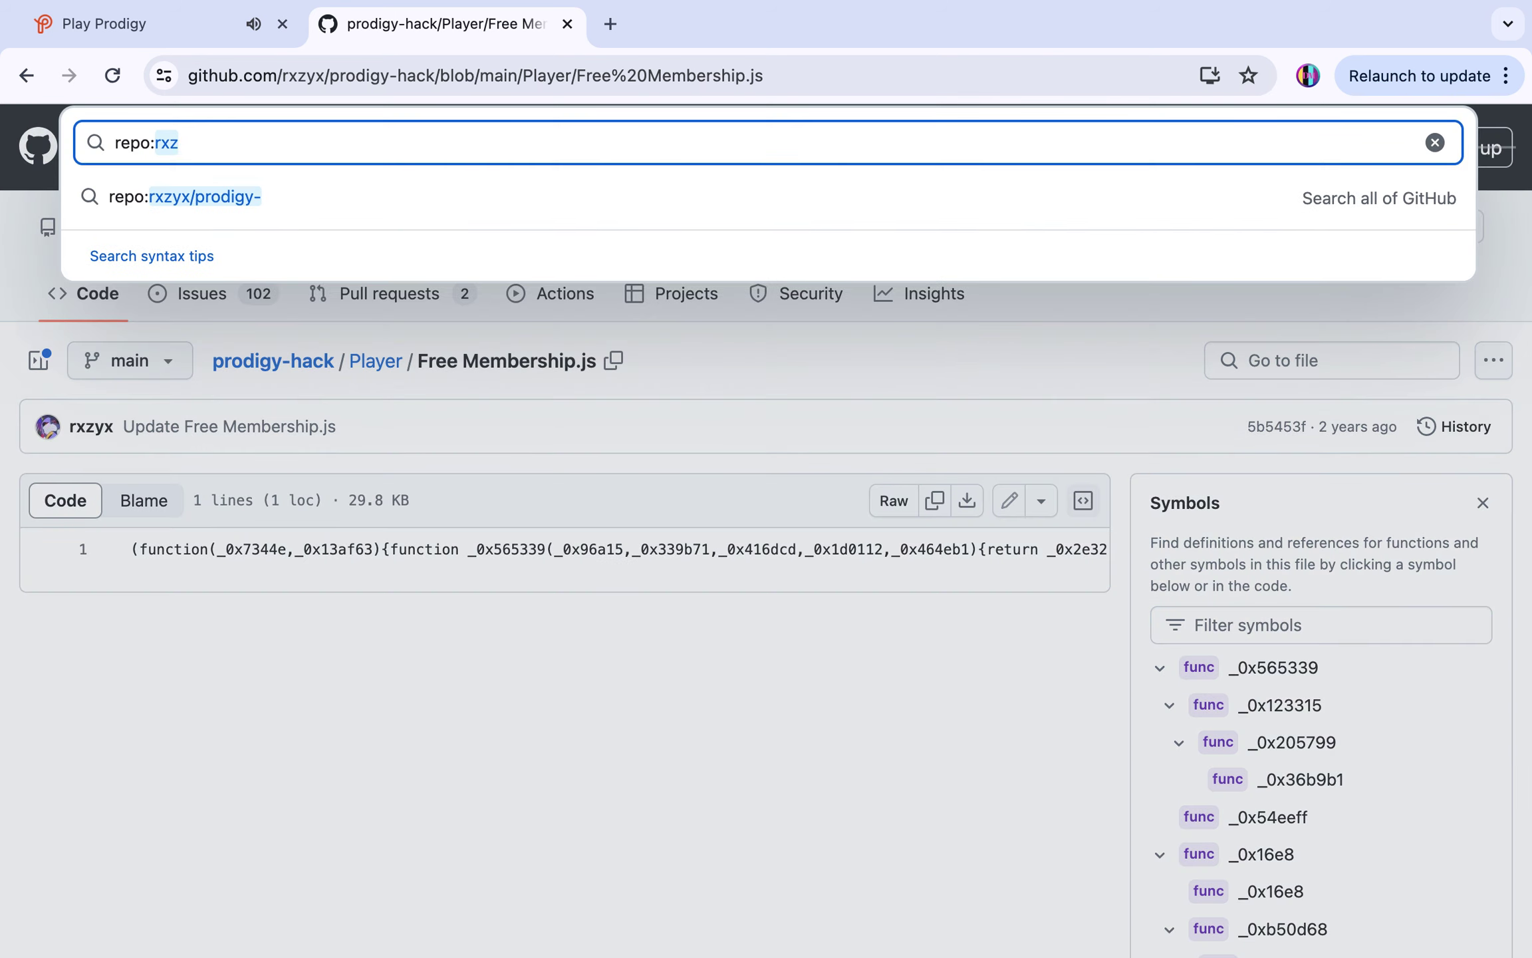
{"action": "key", "text": "BackSpace"}
{"action": "key", "text": "BackSpace"}
{"action": "key", "text": "BackSpace"}
{"action": "key", "text": "BackSpace"}
{"action": "key", "text": "BackSpace"}
{"action": "key", "text": "BackSpace"}
{"action": "key", "text": "BackSpace"}
{"action": "key", "text": "BackSpace"}
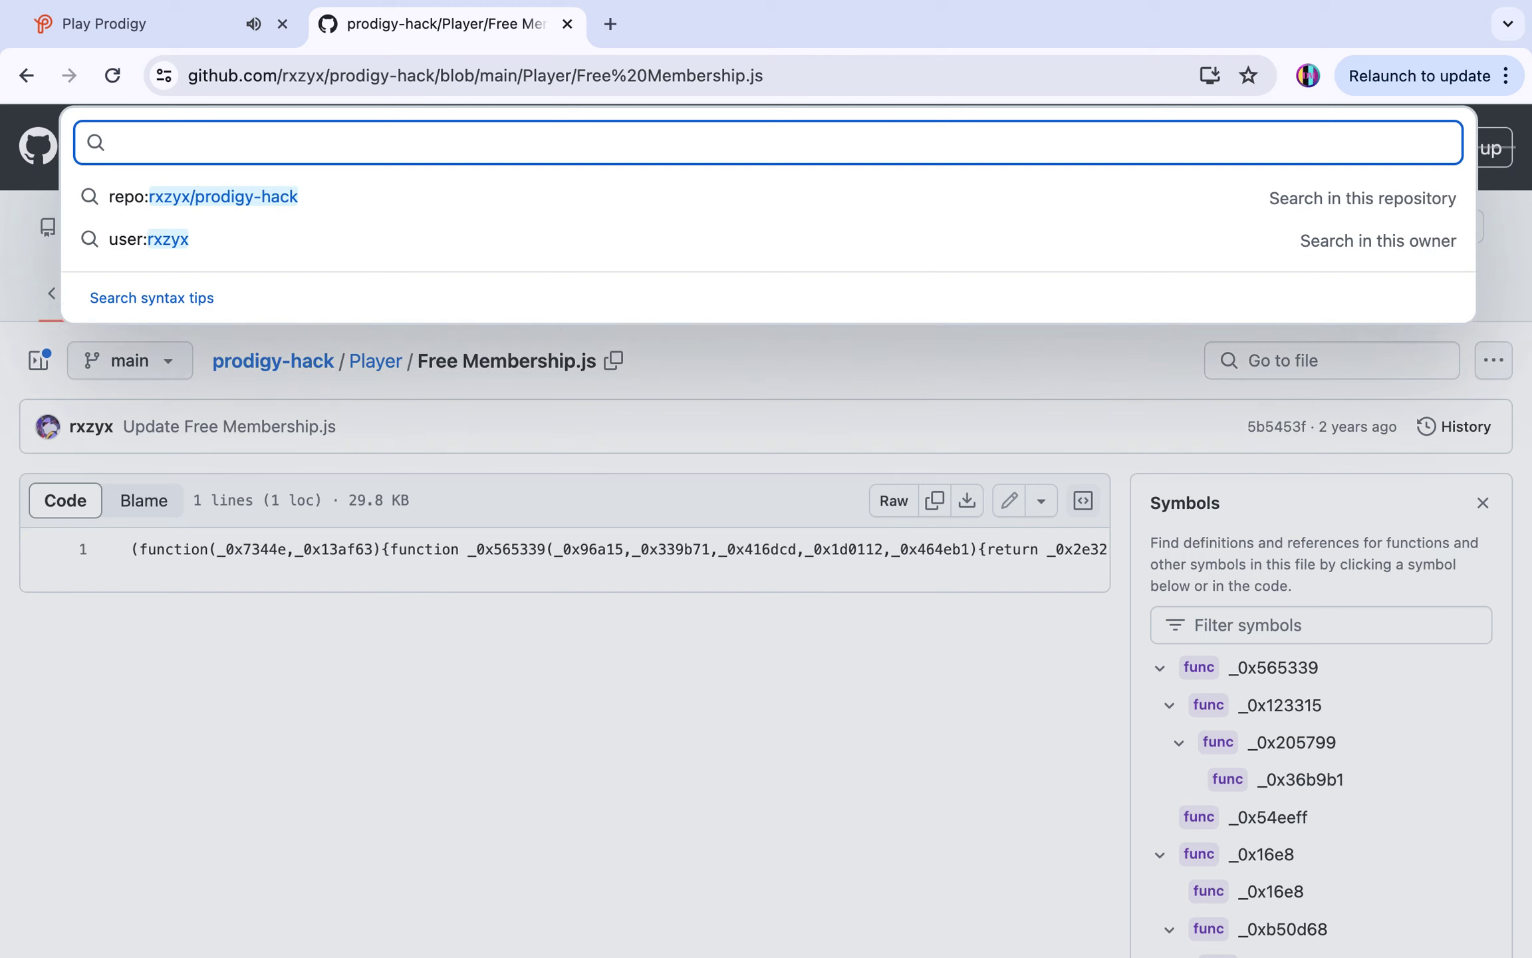
{"action": "type", "text": "prodigy "}
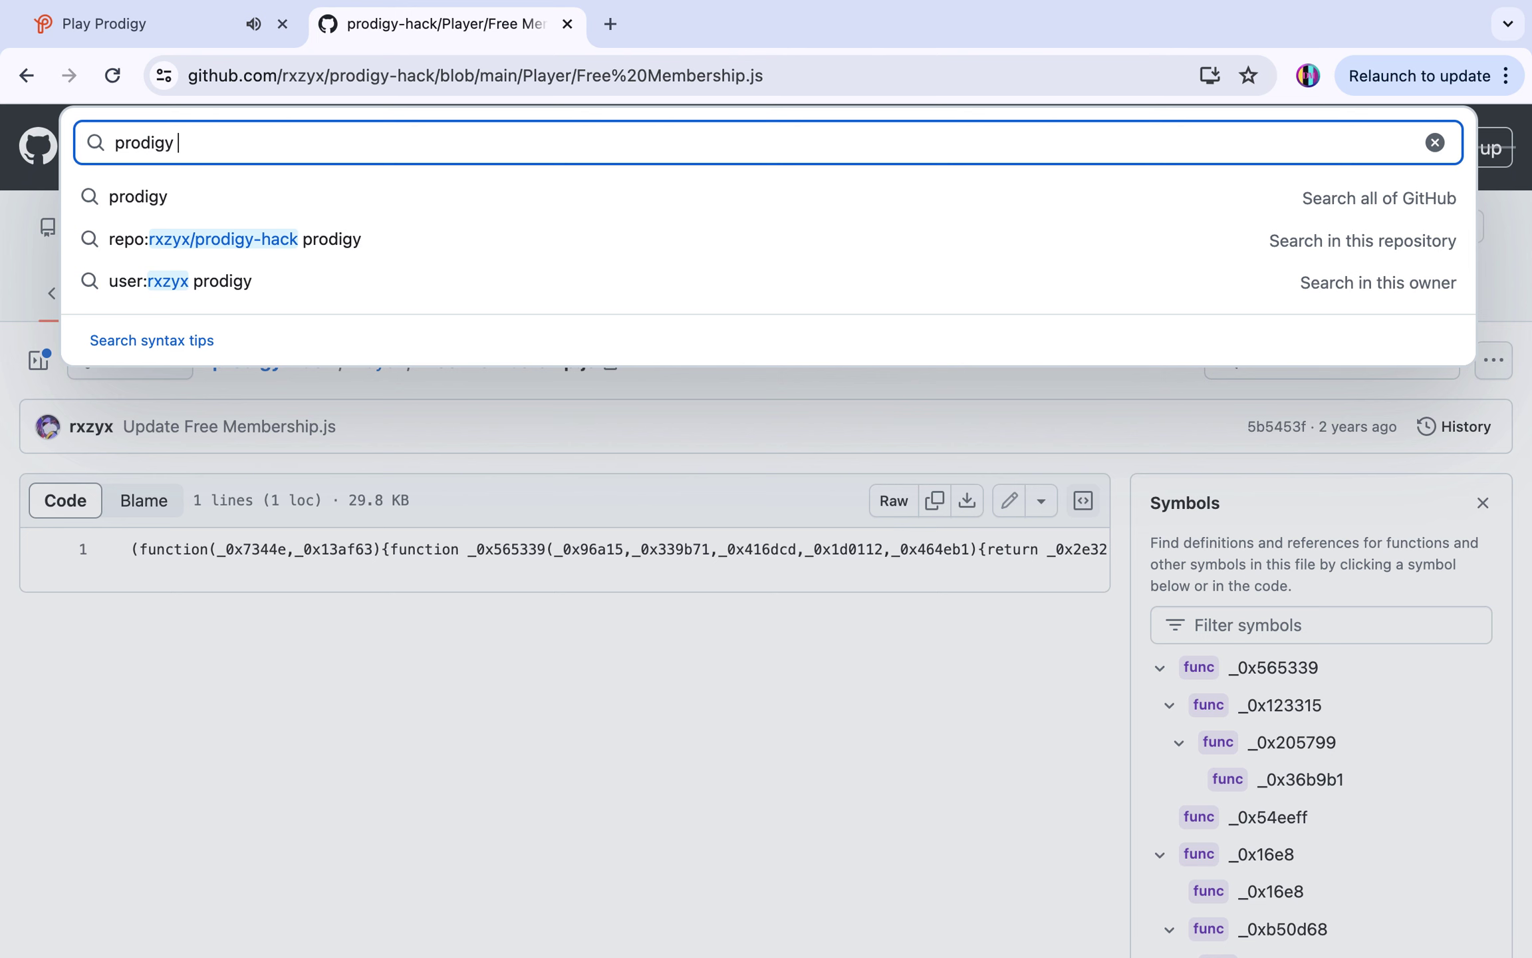
{"action": "type", "text": "hack"}
{"action": "key", "text": "Return"}
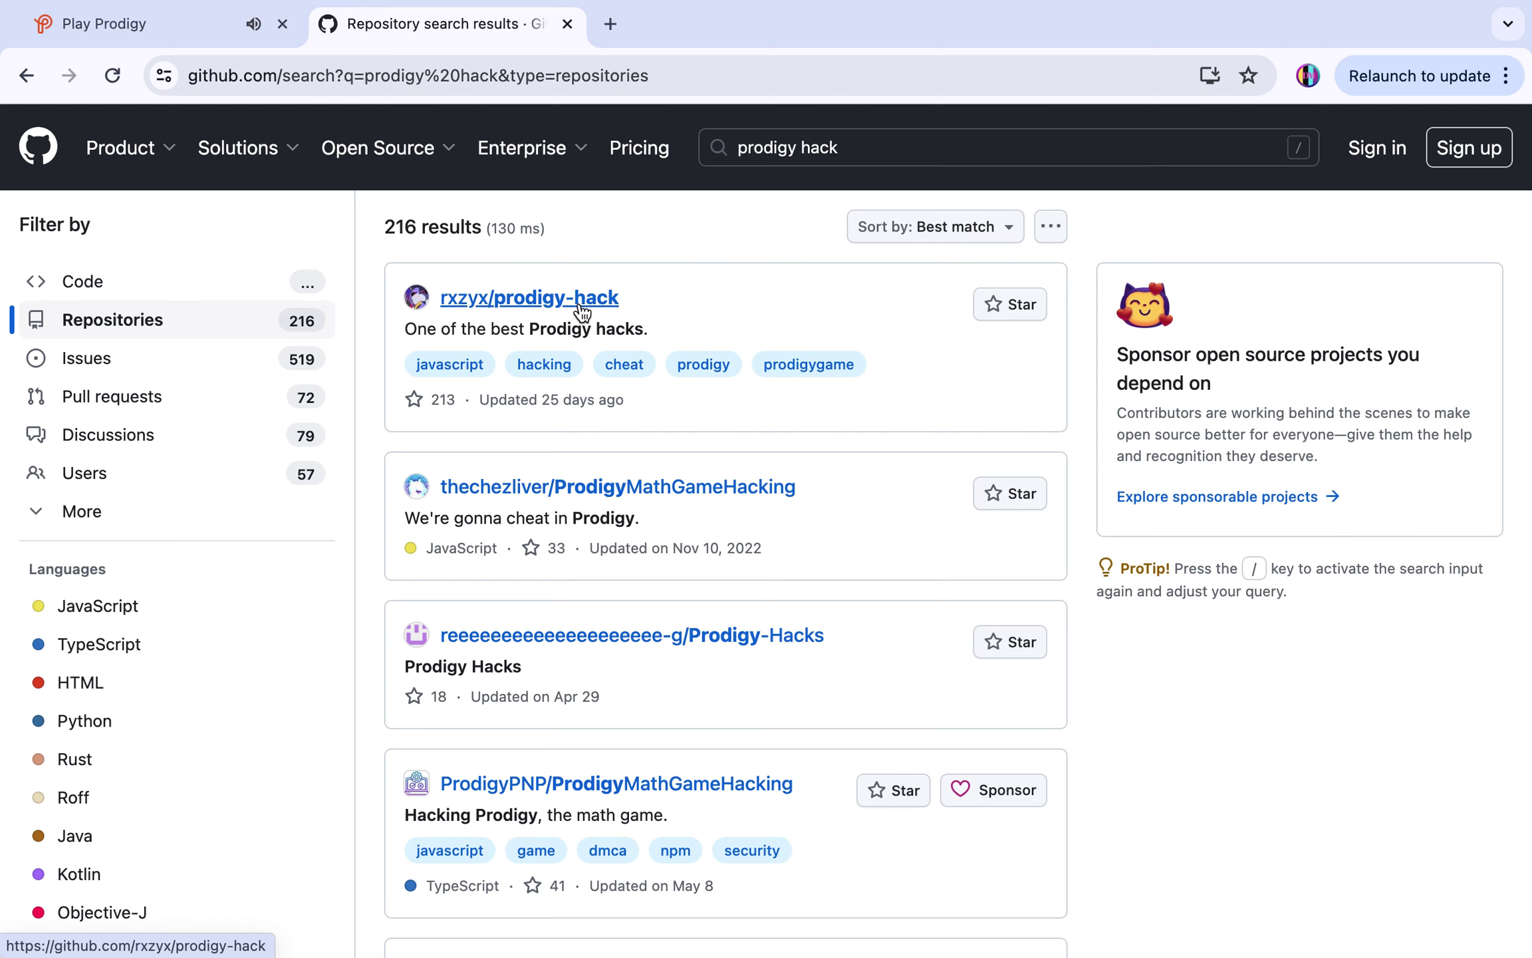
- Open the rxzyx/prodigy-hack repository and go into its Player folder
{"action": "left_click", "coordinate": [610, 302]}
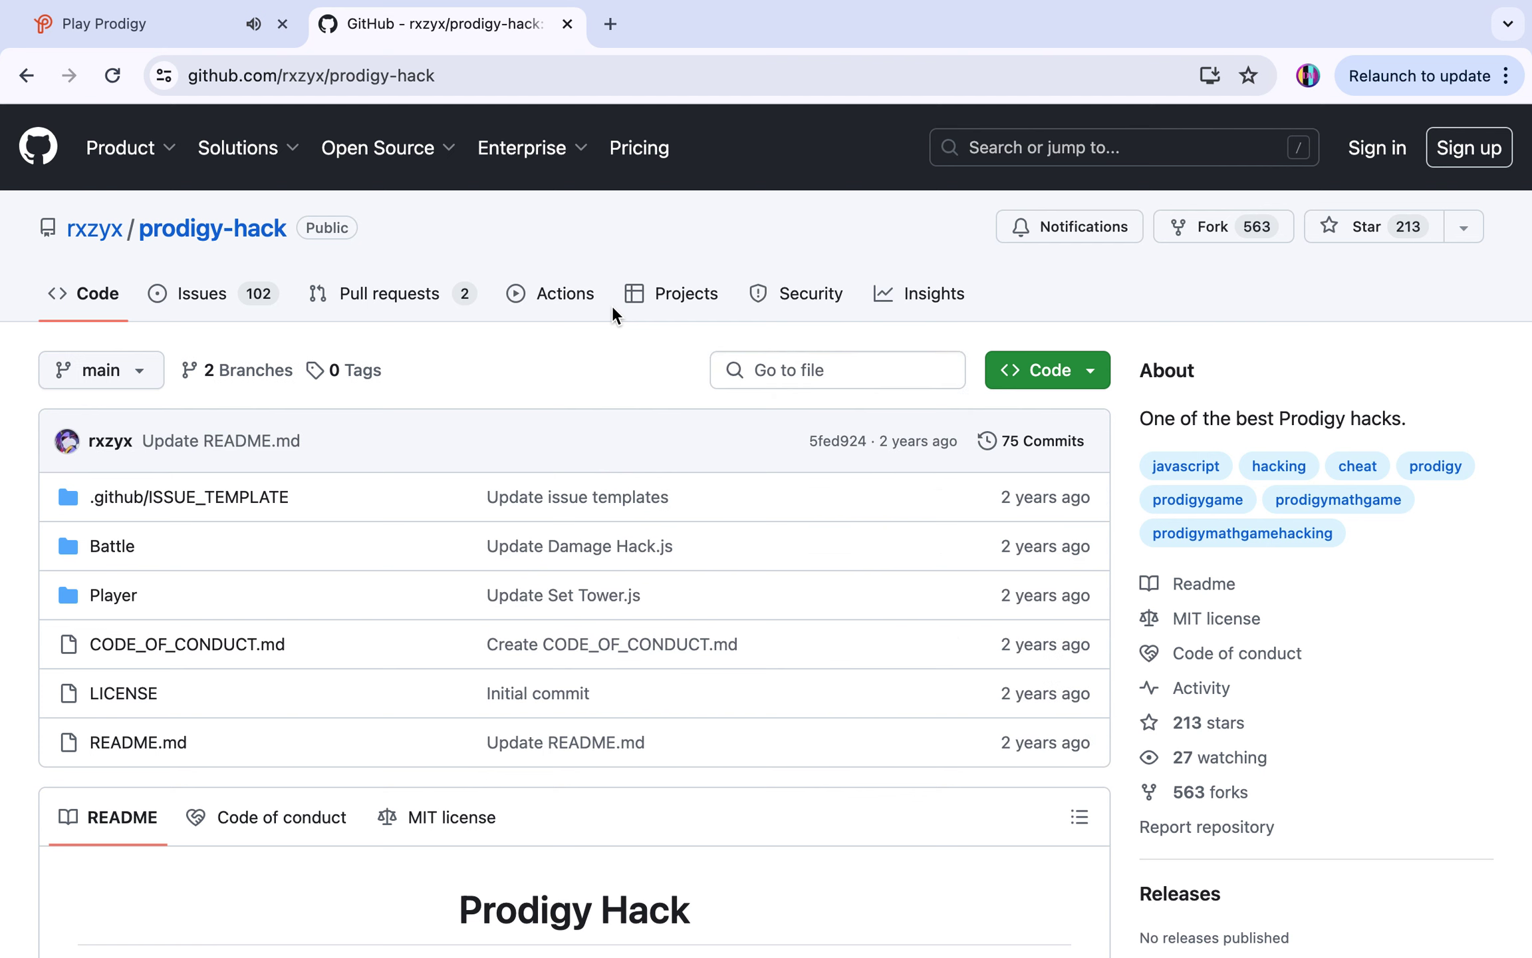
{"action": "scroll", "coordinate": [612, 305], "scroll_direction": "down", "scroll_amount": 2}
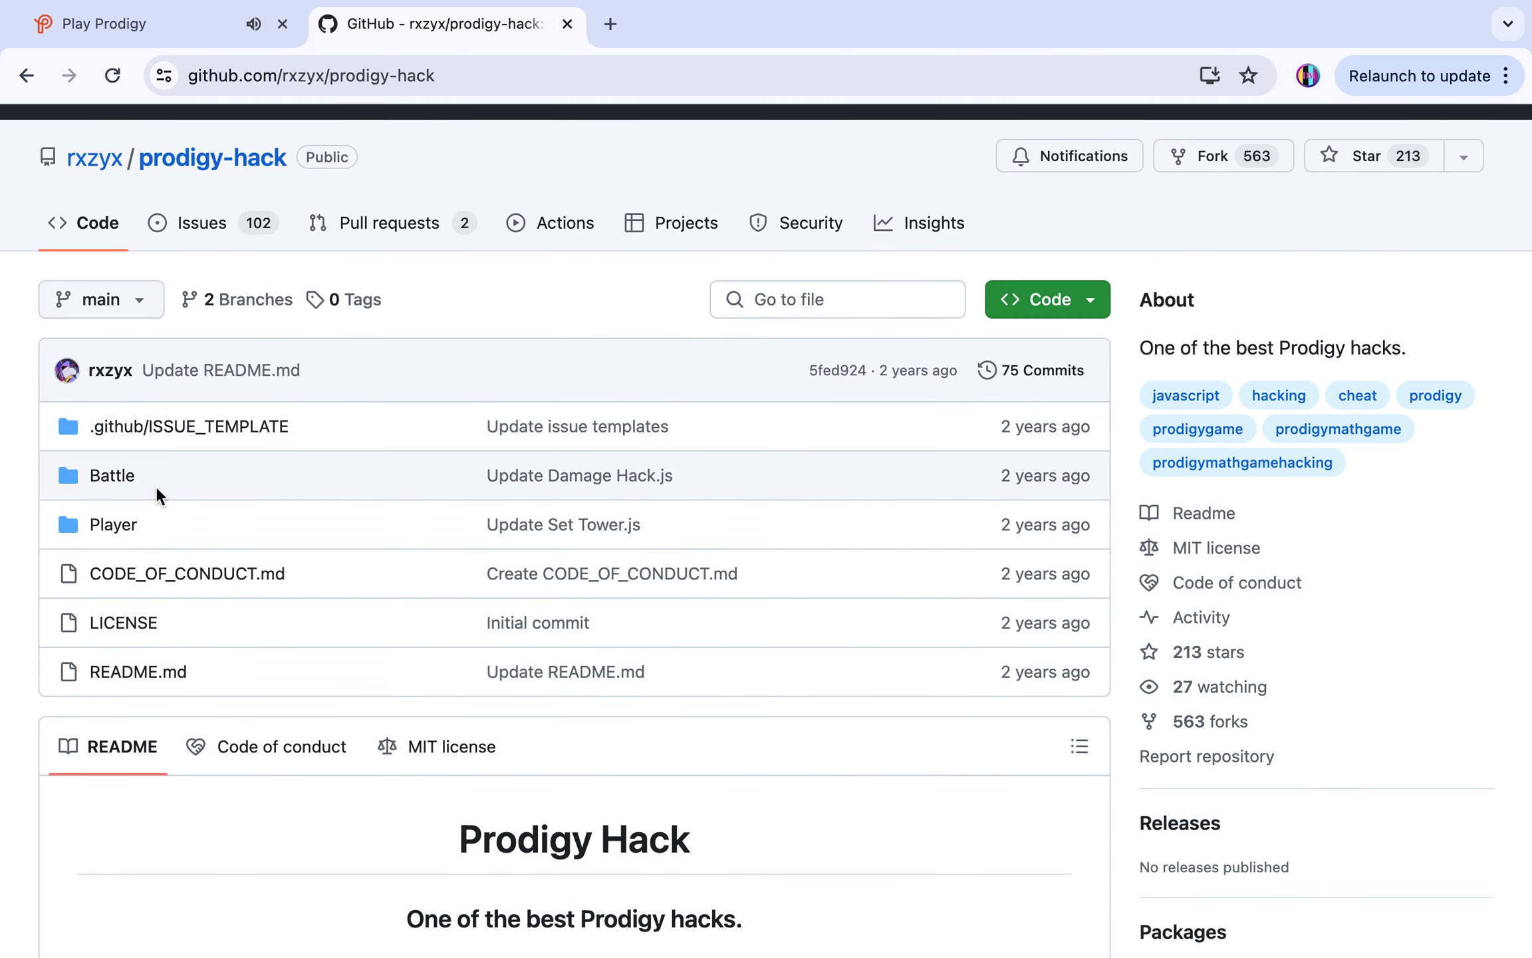
{"action": "scroll", "coordinate": [163, 579], "scroll_direction": "down", "scroll_amount": 2}
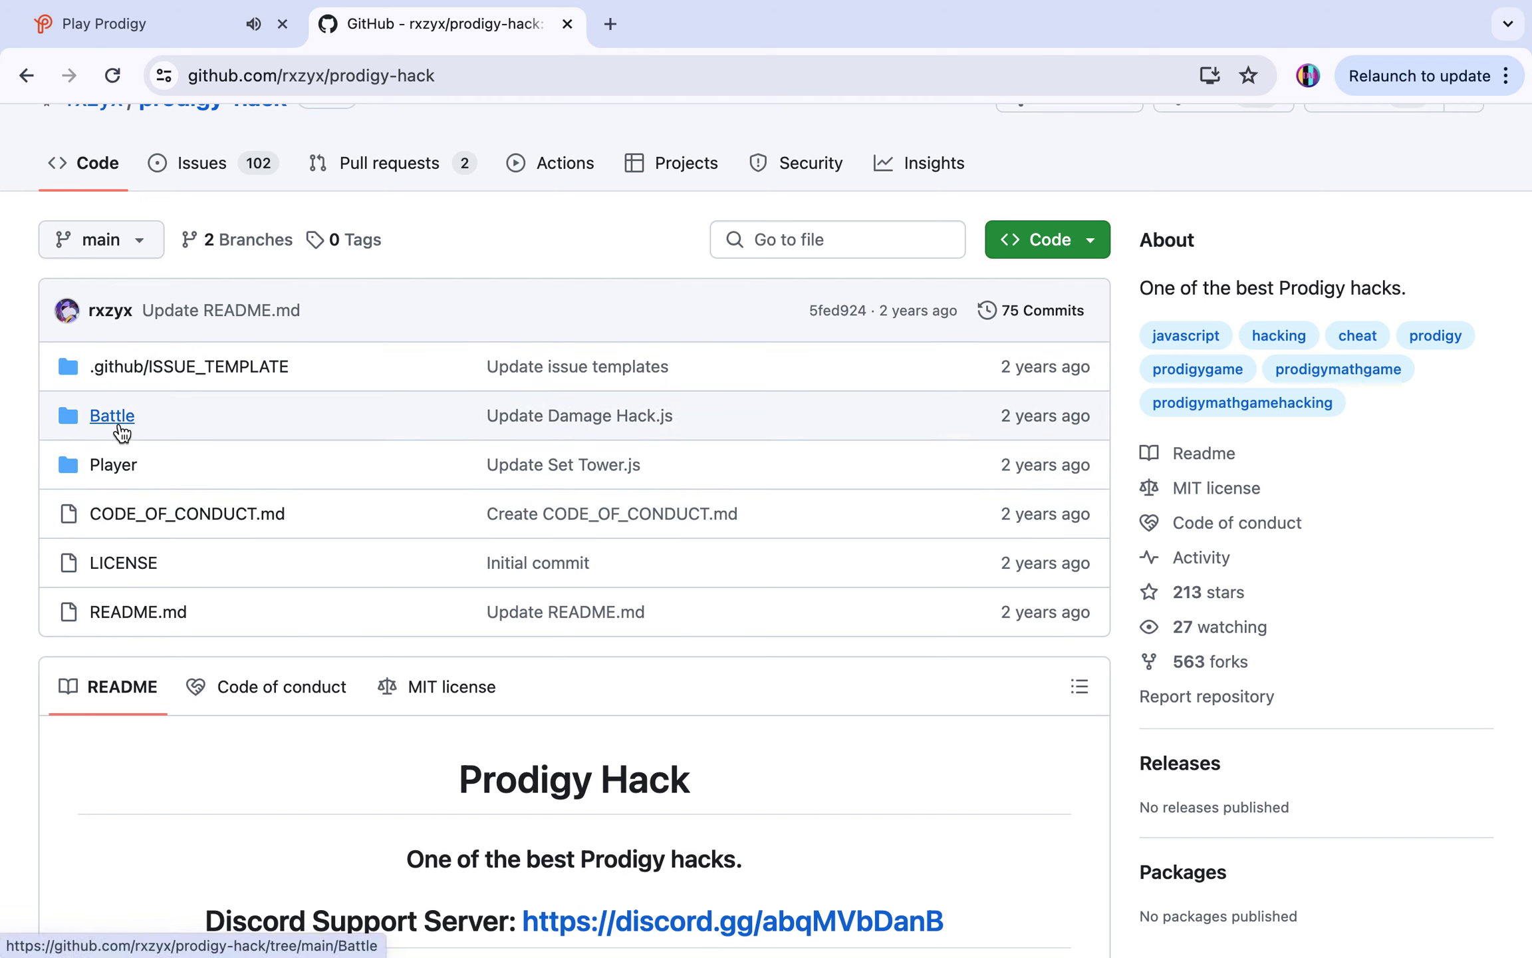
{"action": "left_click", "coordinate": [117, 468]}
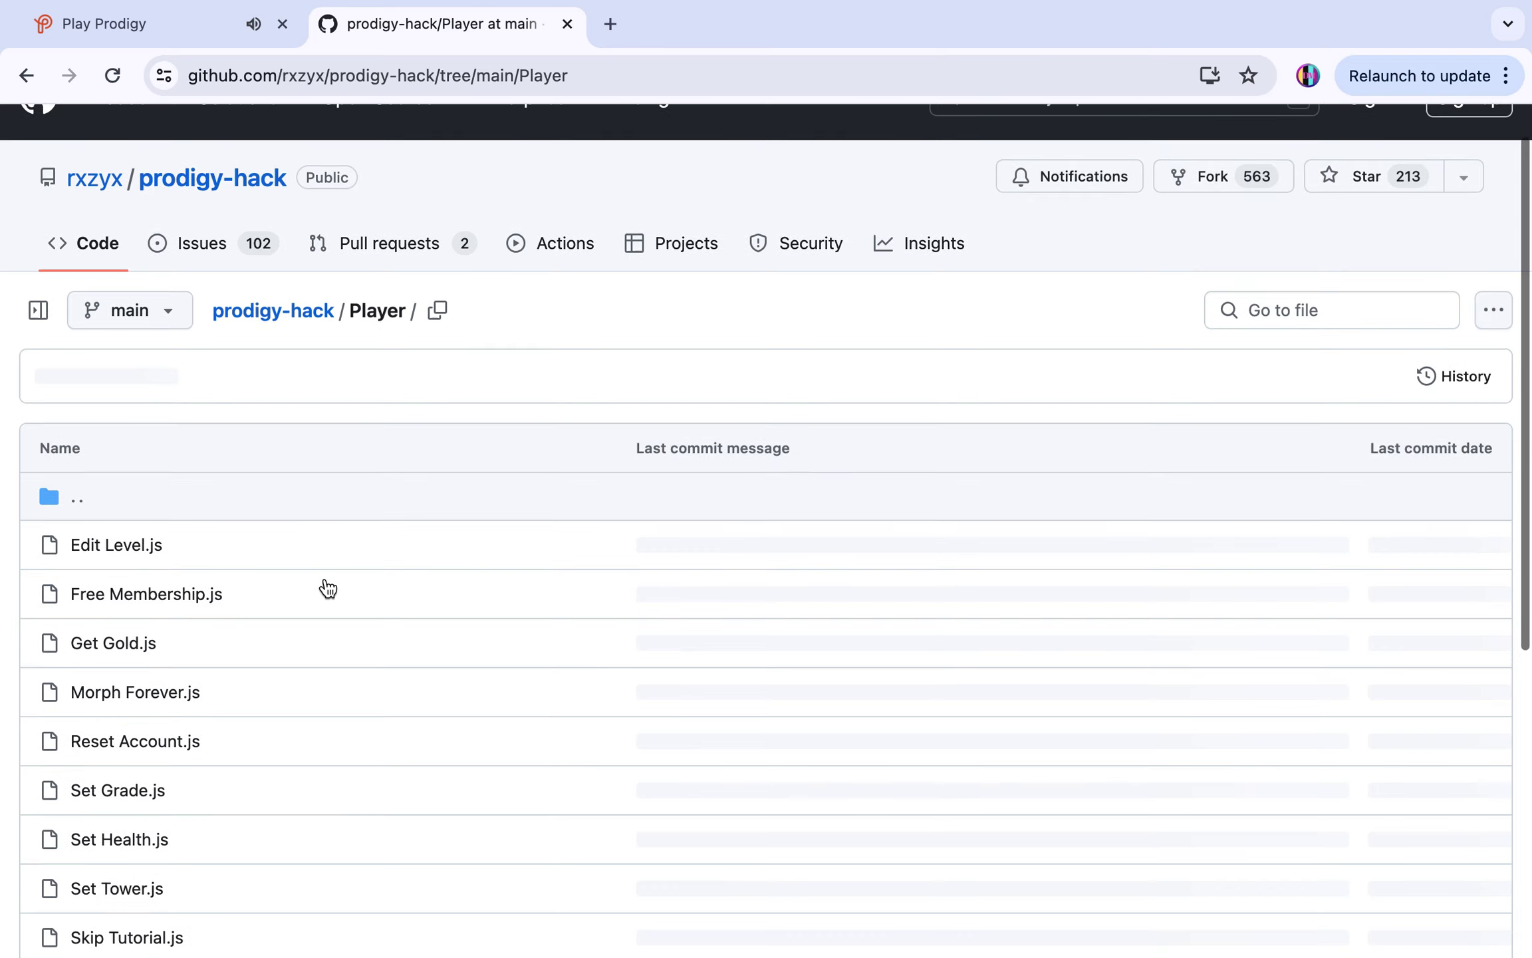
- Open Player/Free Membership.js and copy its raw 29.8 KB script to the clipboard
{"action": "scroll", "coordinate": [182, 591], "scroll_direction": "down", "scroll_amount": 1}
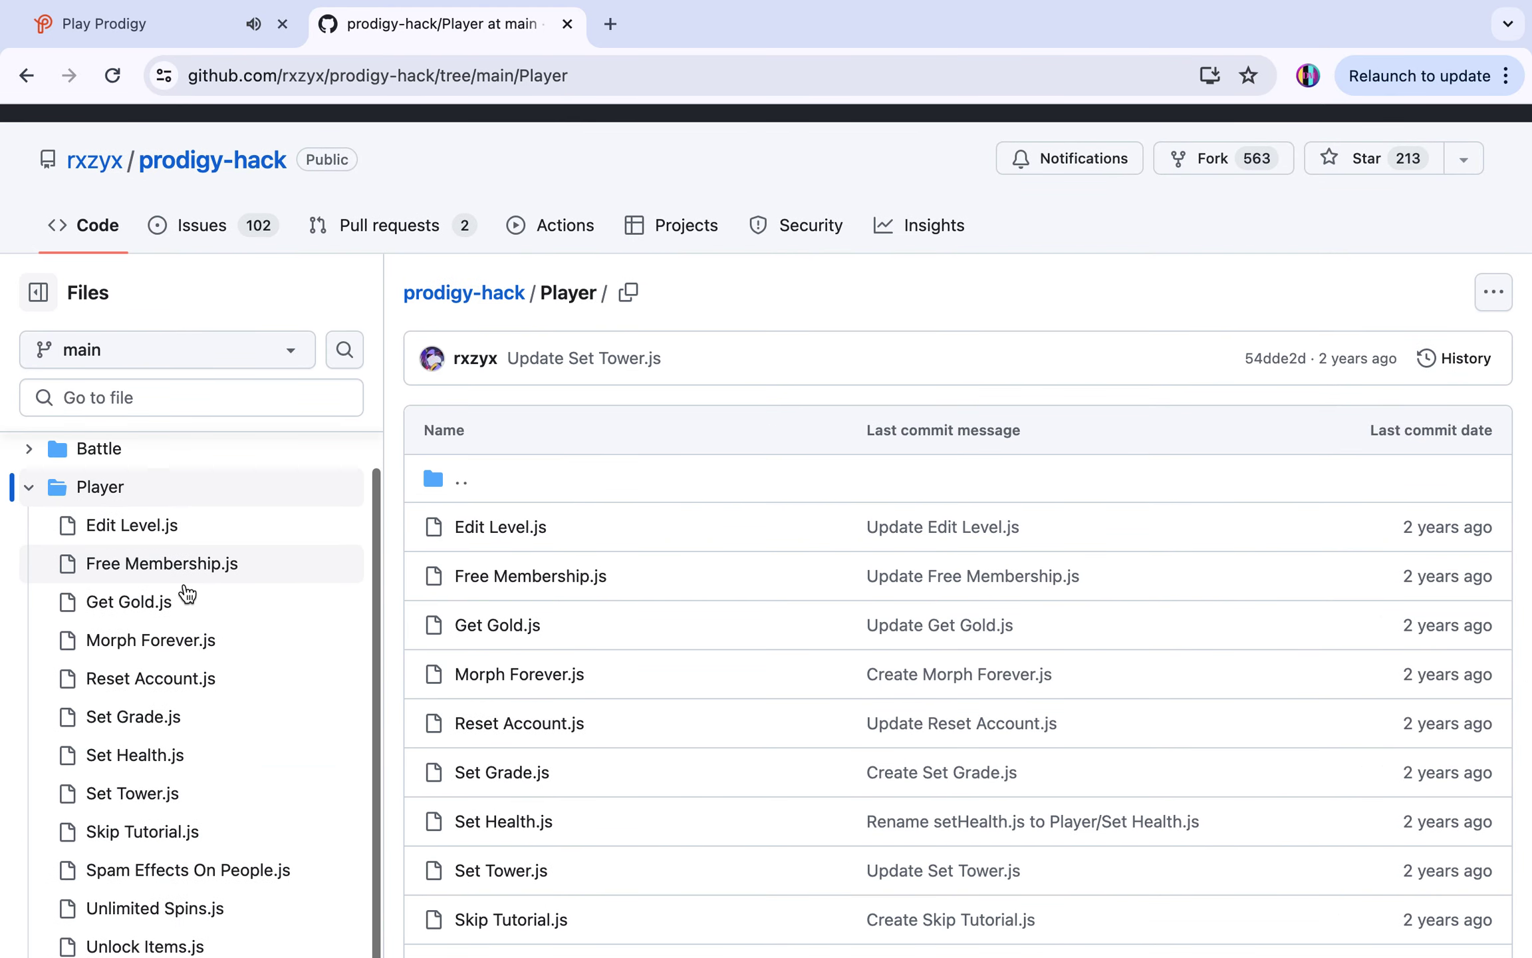
{"action": "left_click", "coordinate": [177, 563]}
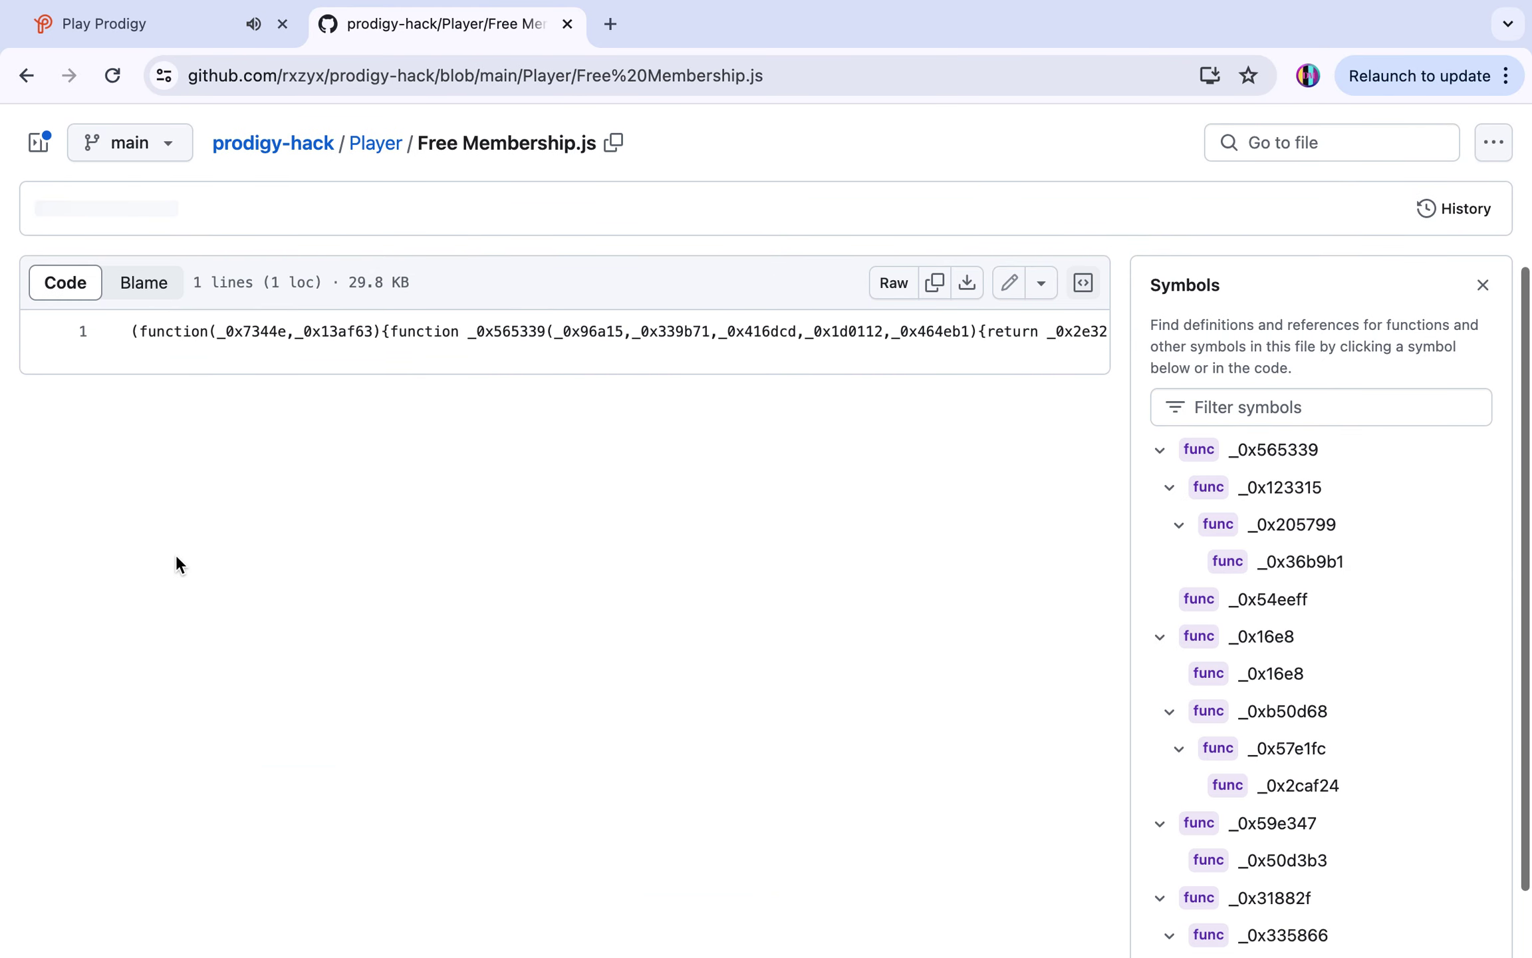
{"action": "scroll", "coordinate": [296, 679], "scroll_direction": "up", "scroll_amount": 3}
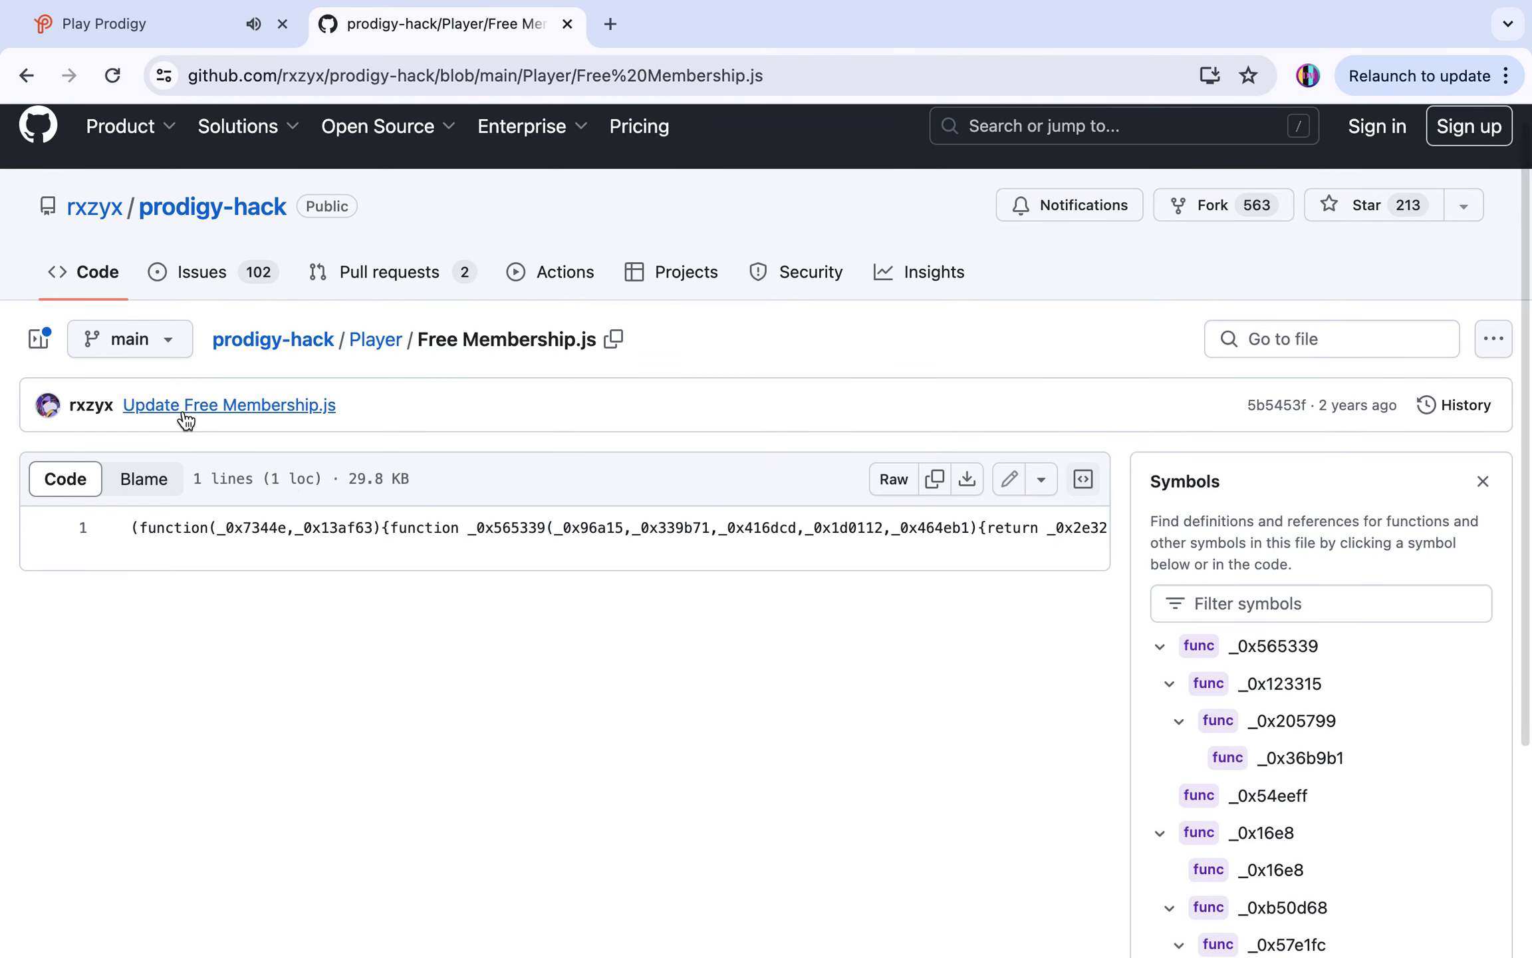
{"action": "scroll", "coordinate": [376, 537], "scroll_direction": "down", "scroll_amount": 2}
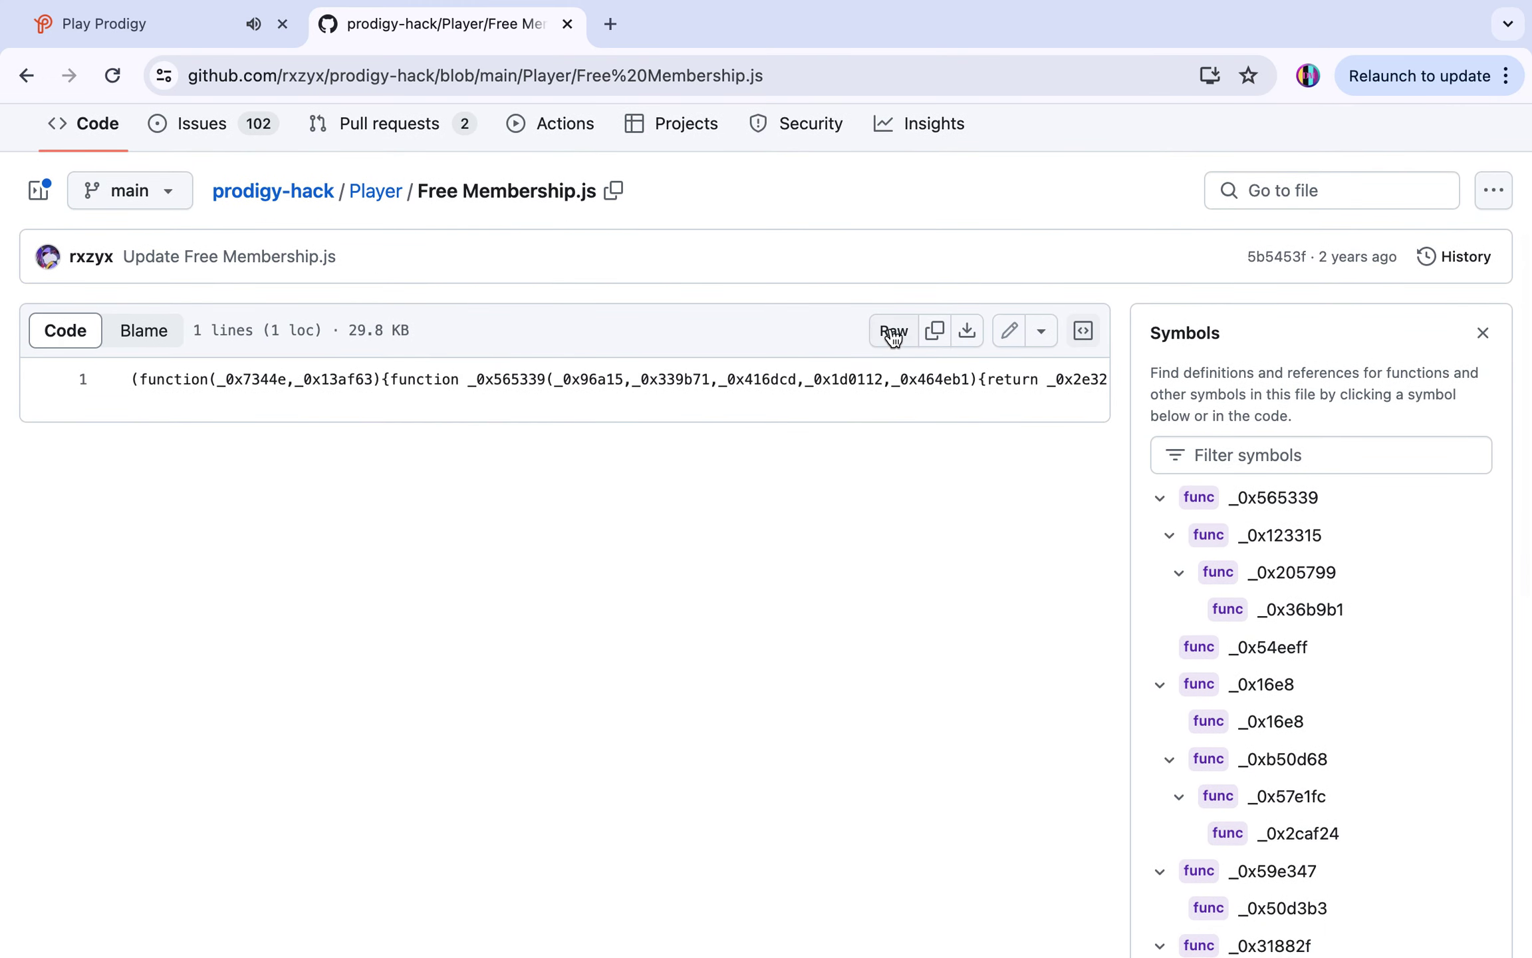
{"action": "left_click", "coordinate": [932, 343]}
- Open Chrome's Bookmark Manager via Bookmarks and Lists and show its add-bookmark options
{"action": "left_click", "coordinate": [1505, 75]}
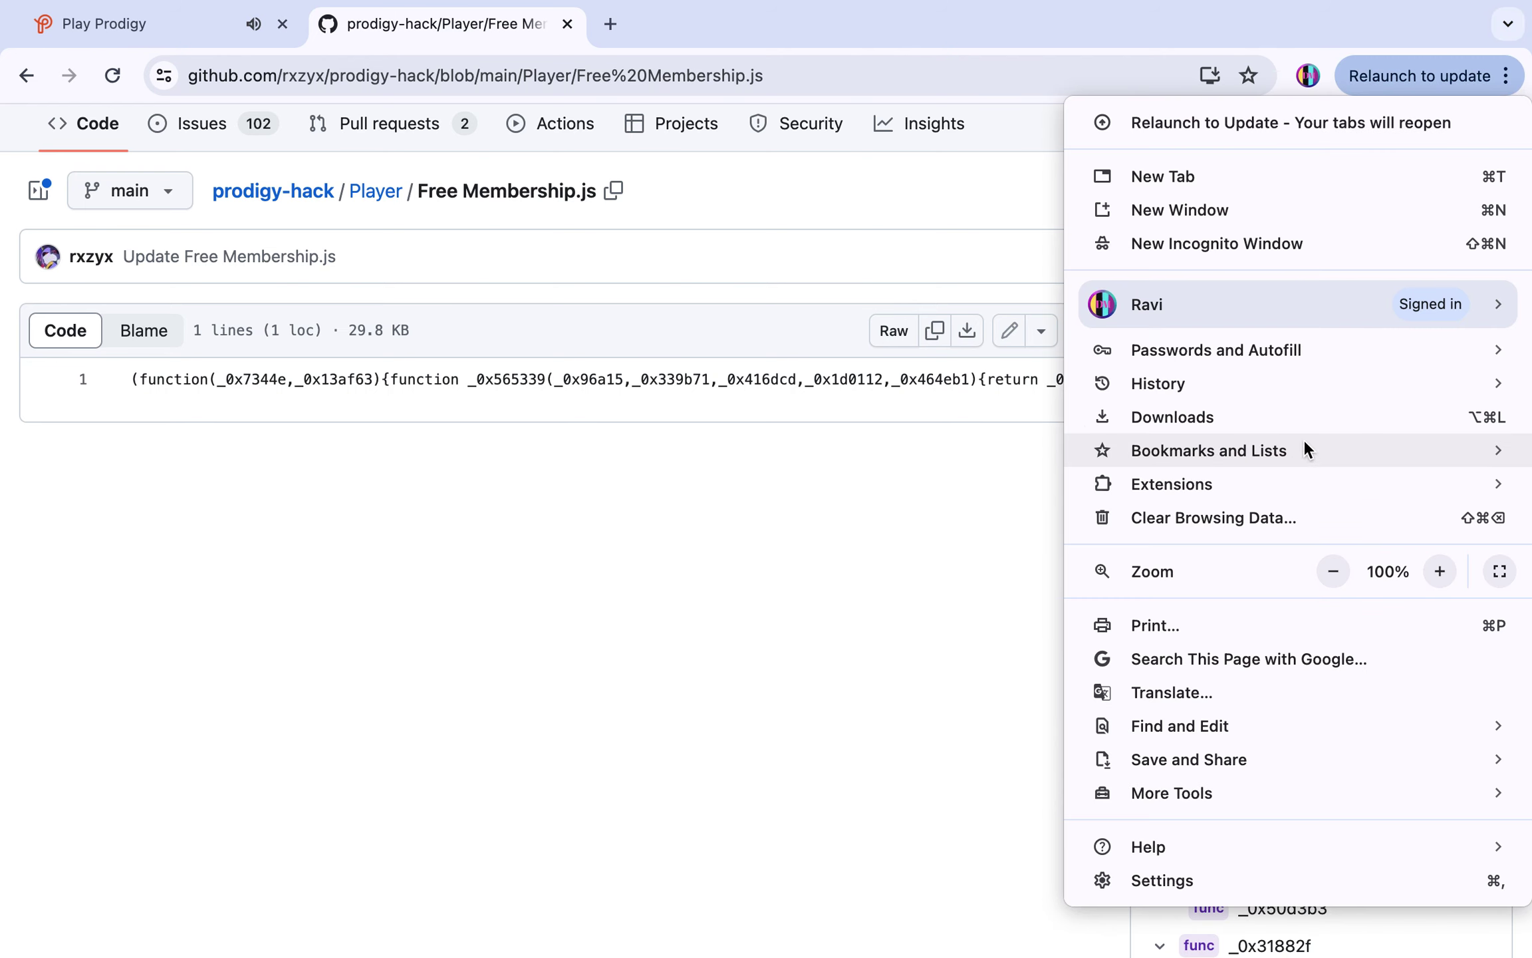
{"action": "mouse_move", "coordinate": [1287, 458]}
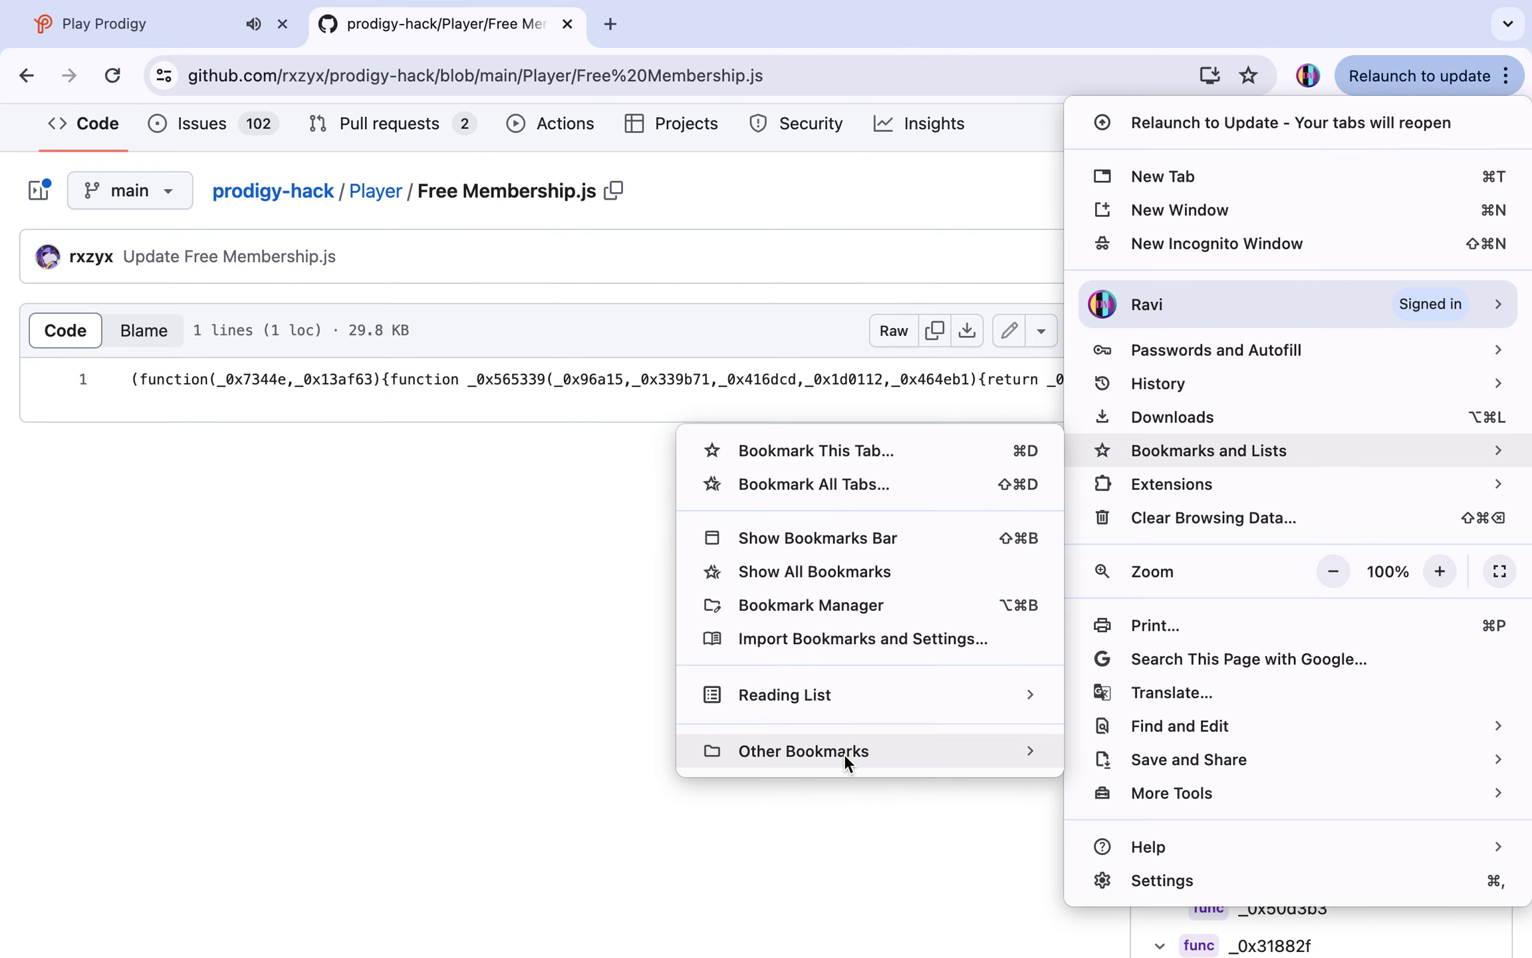
{"action": "mouse_move", "coordinate": [843, 751]}
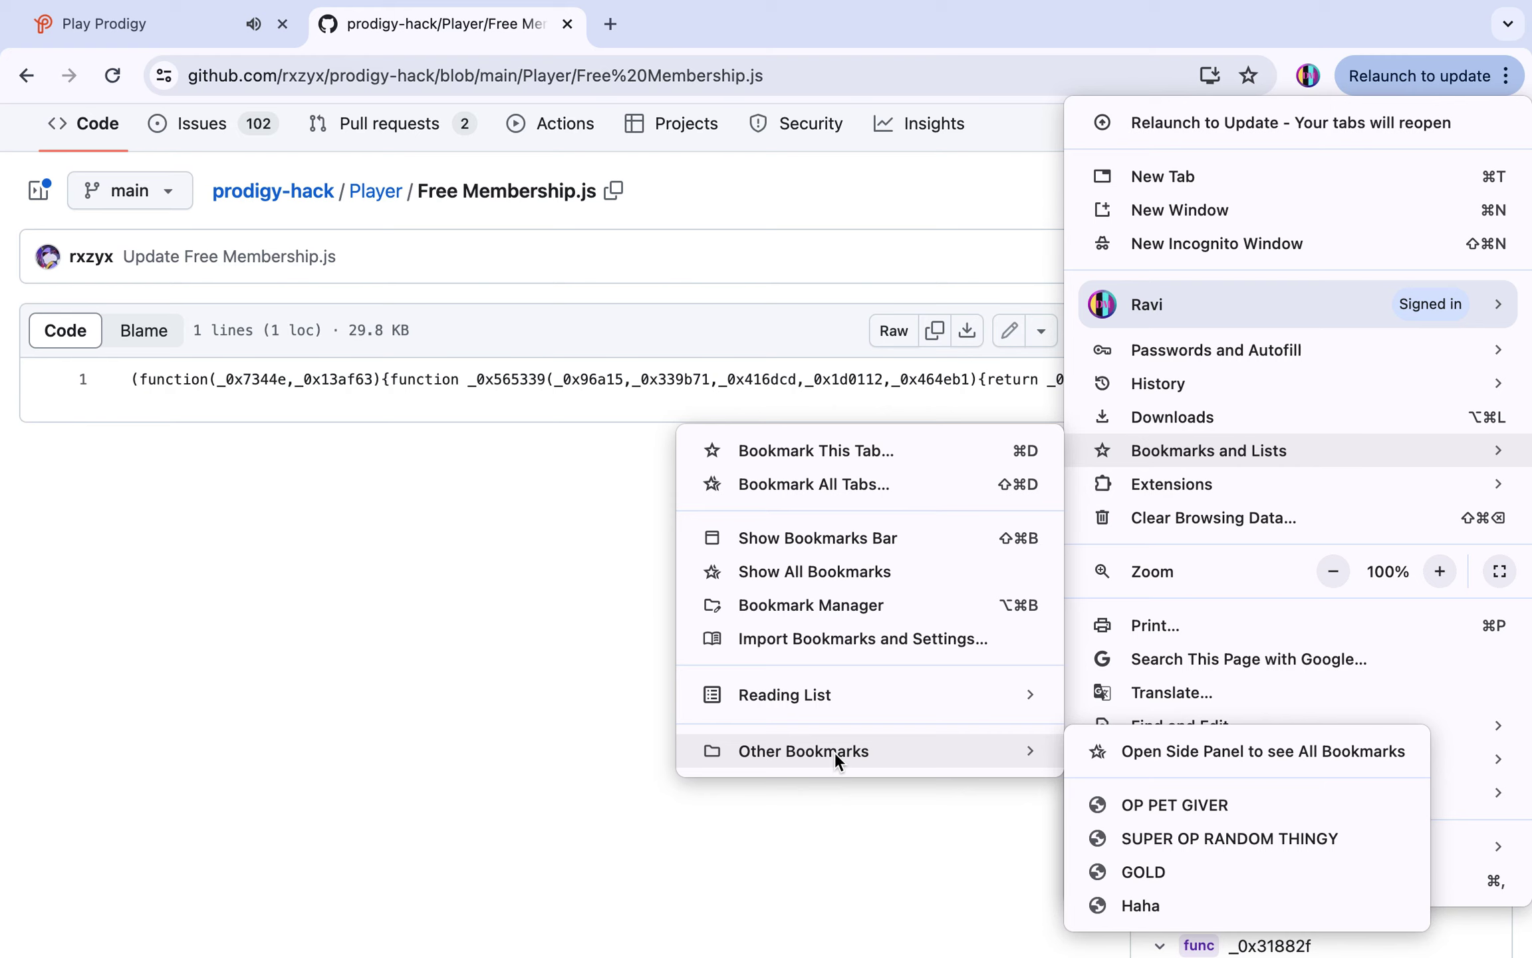
{"action": "left_click", "coordinate": [836, 605]}
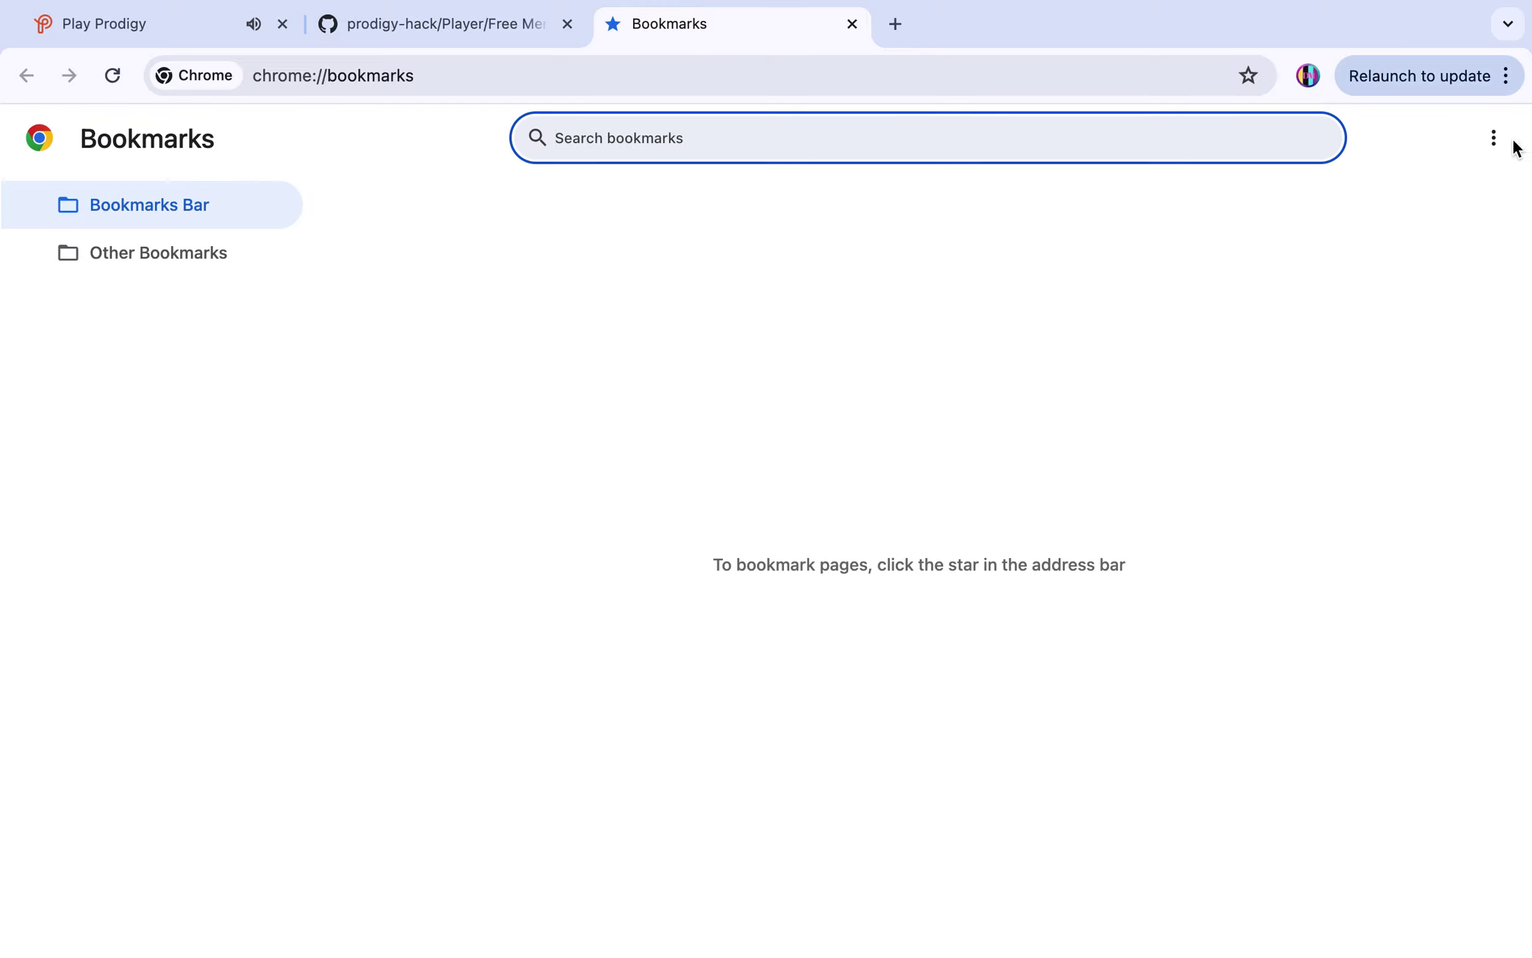
{"action": "left_click", "coordinate": [1494, 139]}
- Save a 'SUPER OP RANDOM THINGY' bookmark whose URL is javascript: plus the pasted script
{"action": "left_click", "coordinate": [1442, 216]}
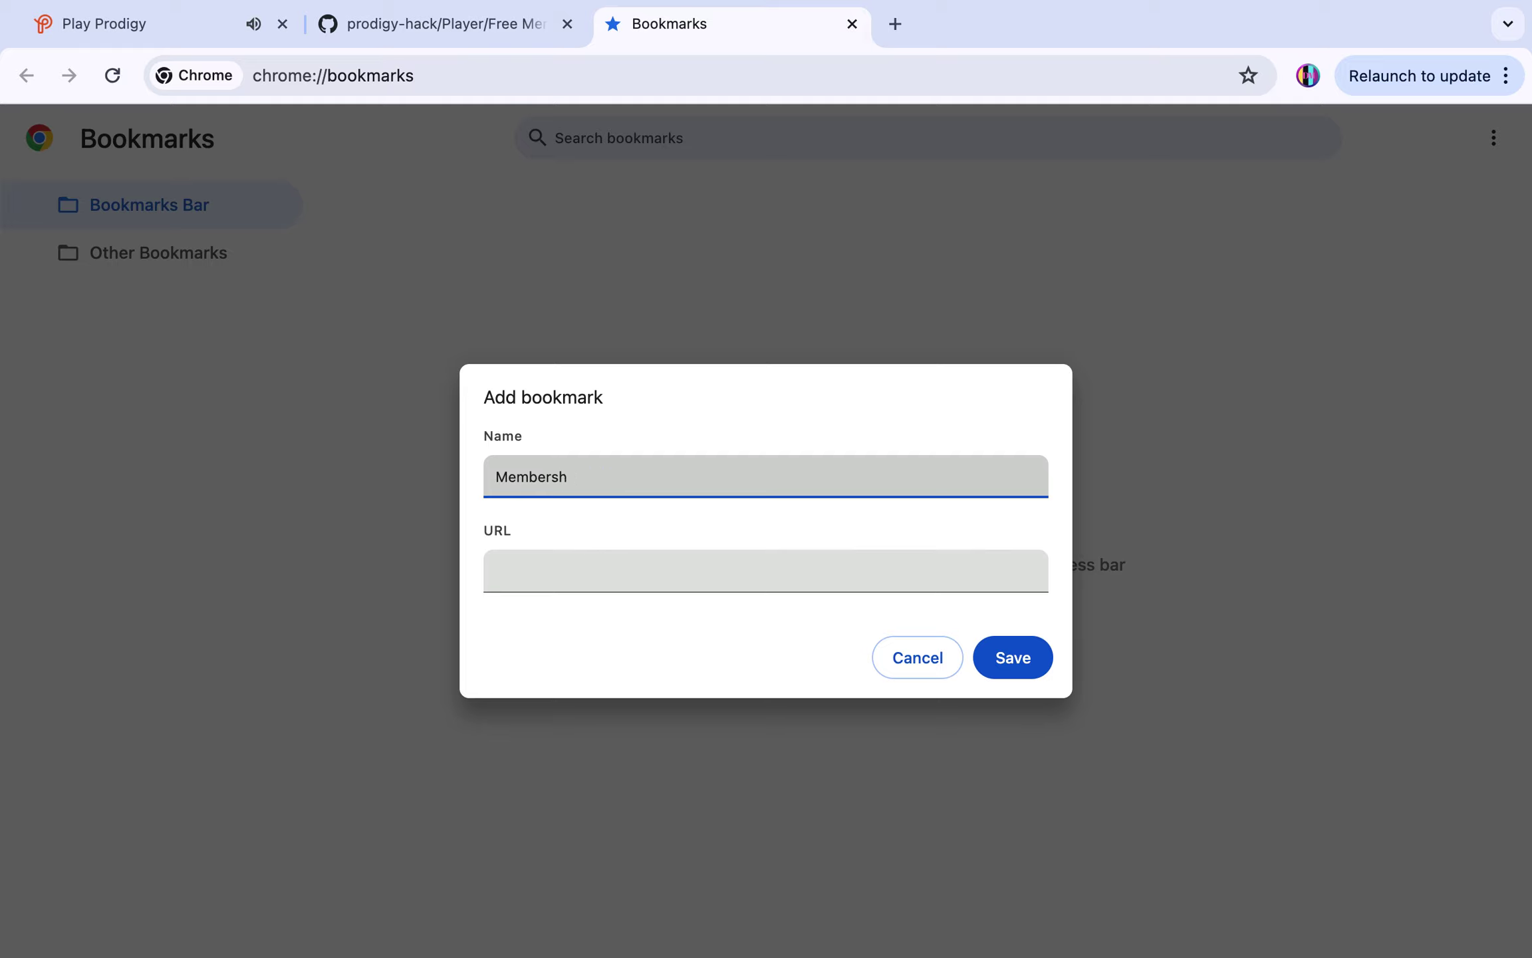
{"action": "key", "text": "BackSpace"}
{"action": "key", "text": "BackSpace"}
{"action": "key", "text": "BackSpace"}
{"action": "left_click", "coordinate": [505, 562]}
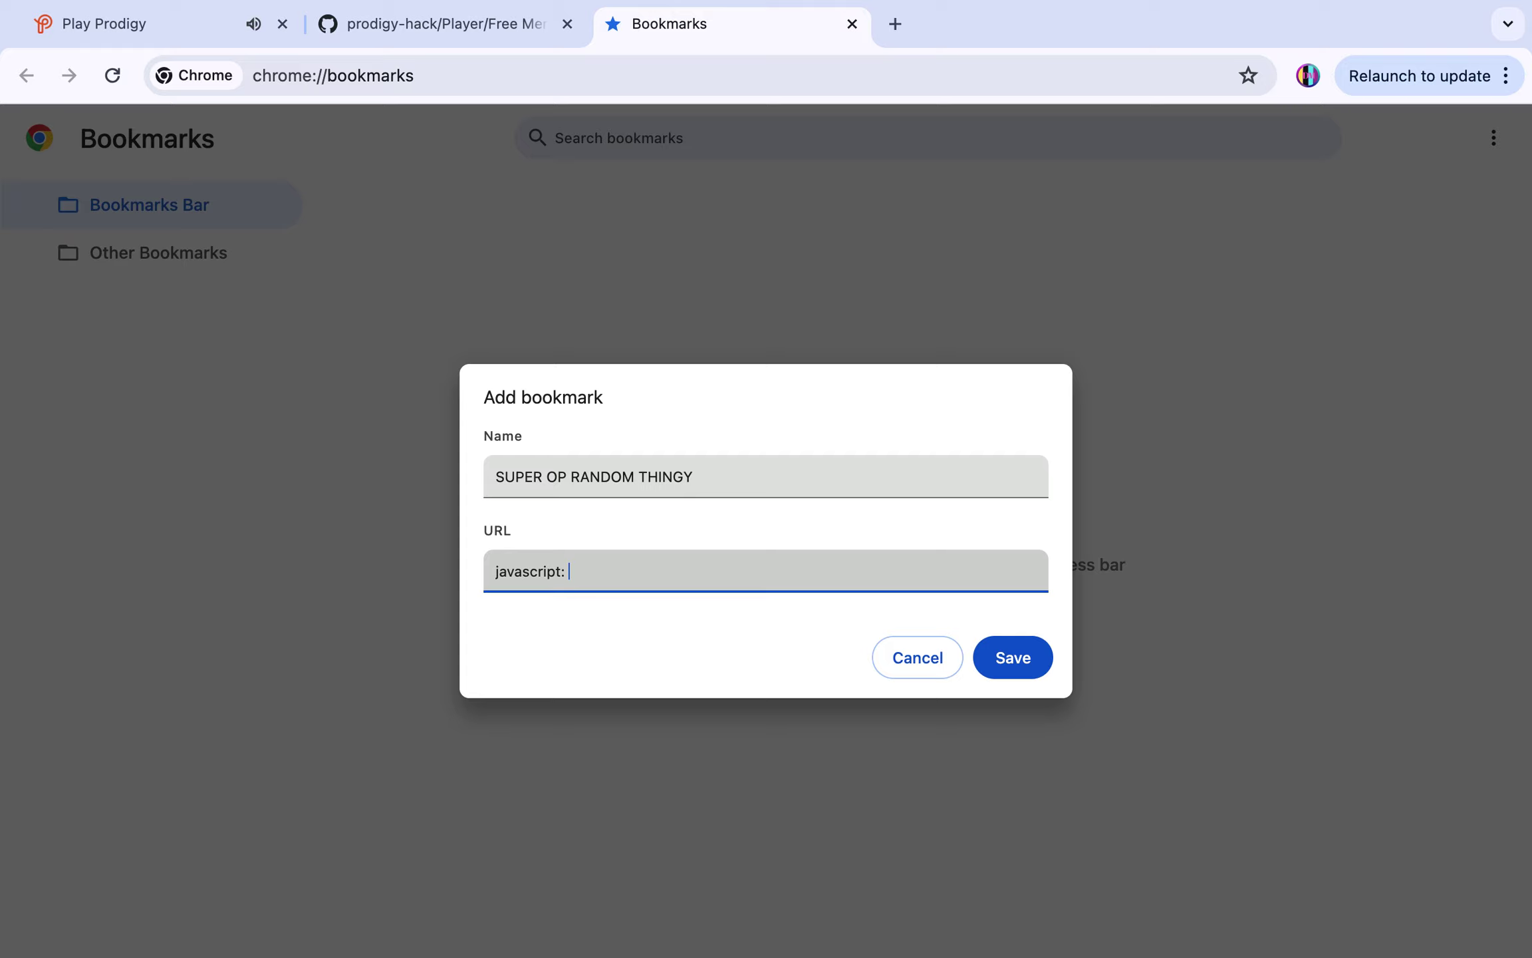
{"action": "key", "text": "super+v"}
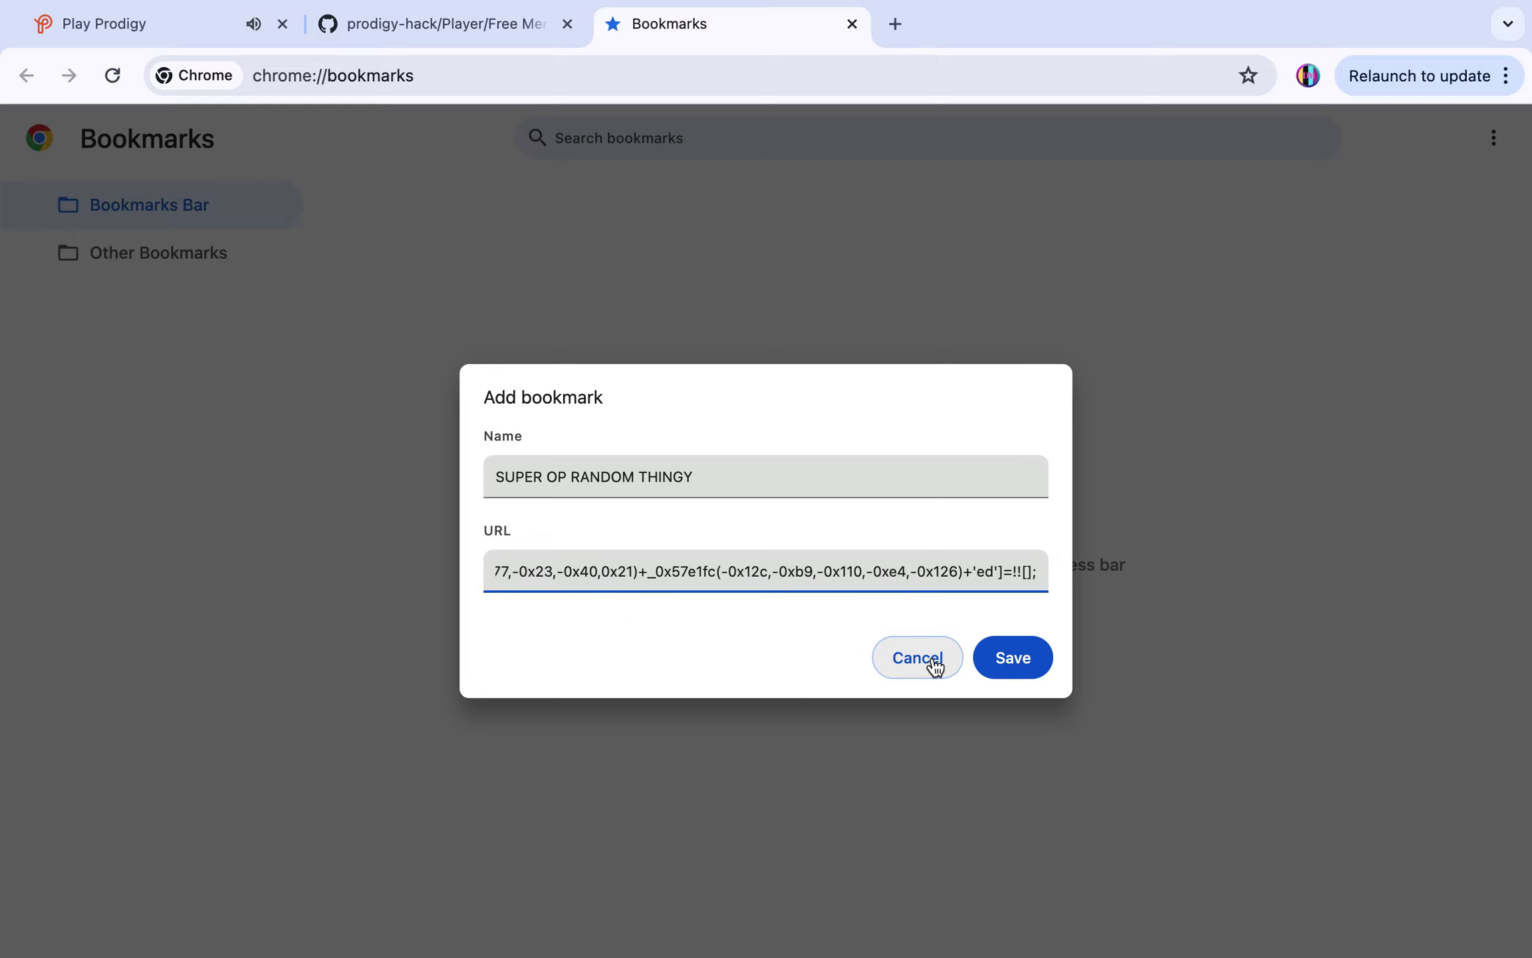
{"action": "left_click", "coordinate": [1008, 660]}
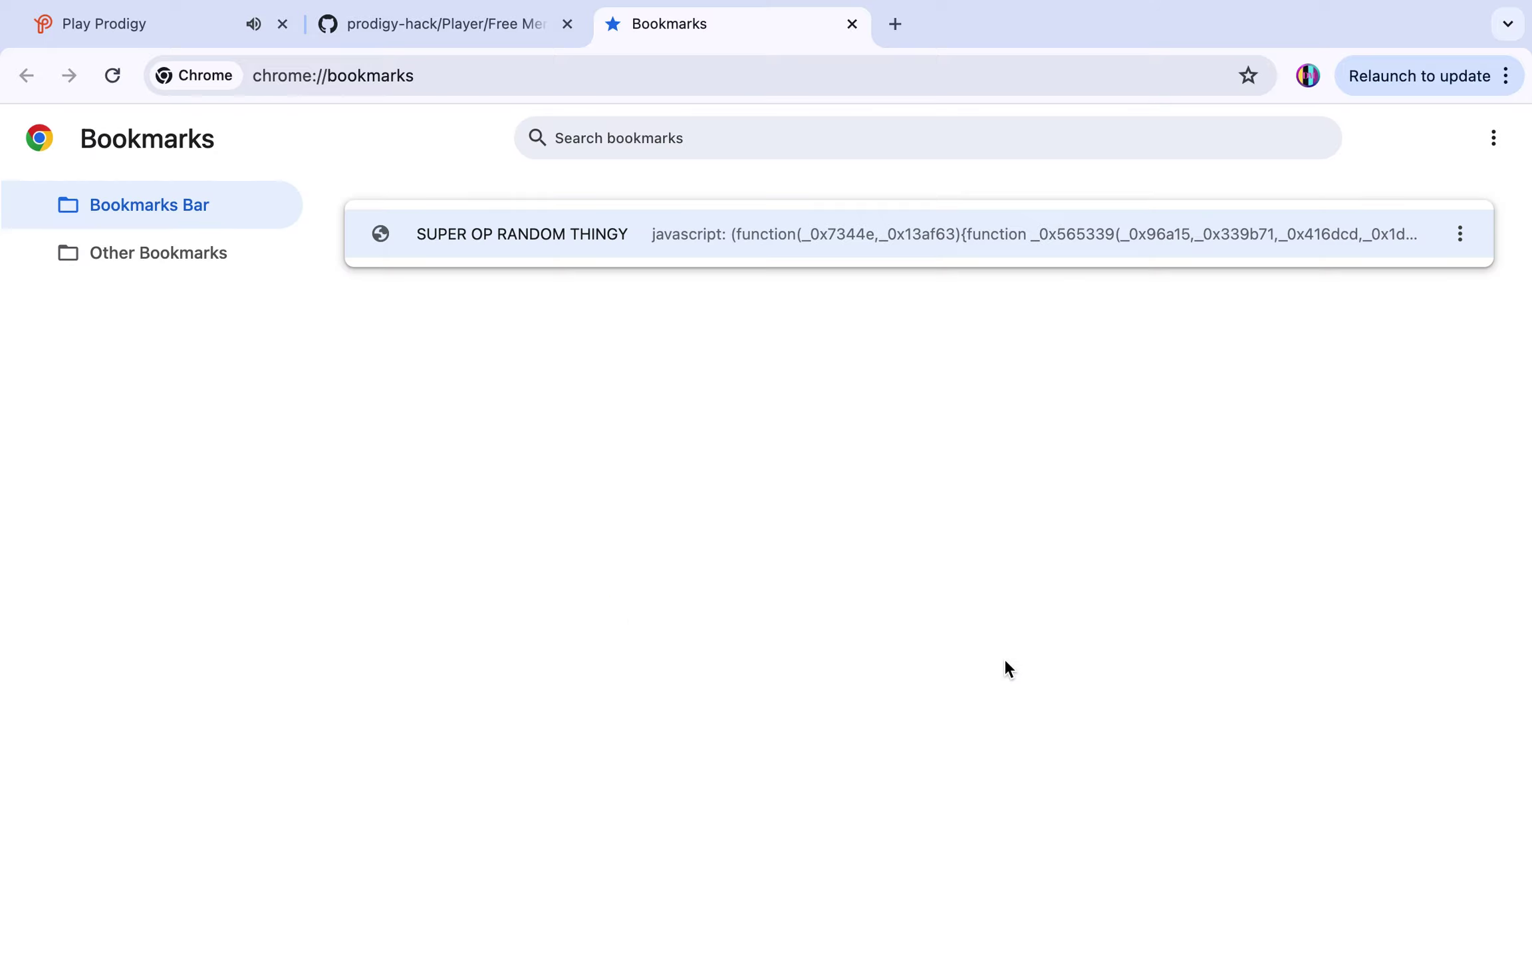
- Check the new bookmark in Other Bookmarks and return to the Play Prodigy tab
{"action": "left_click", "coordinate": [147, 268]}
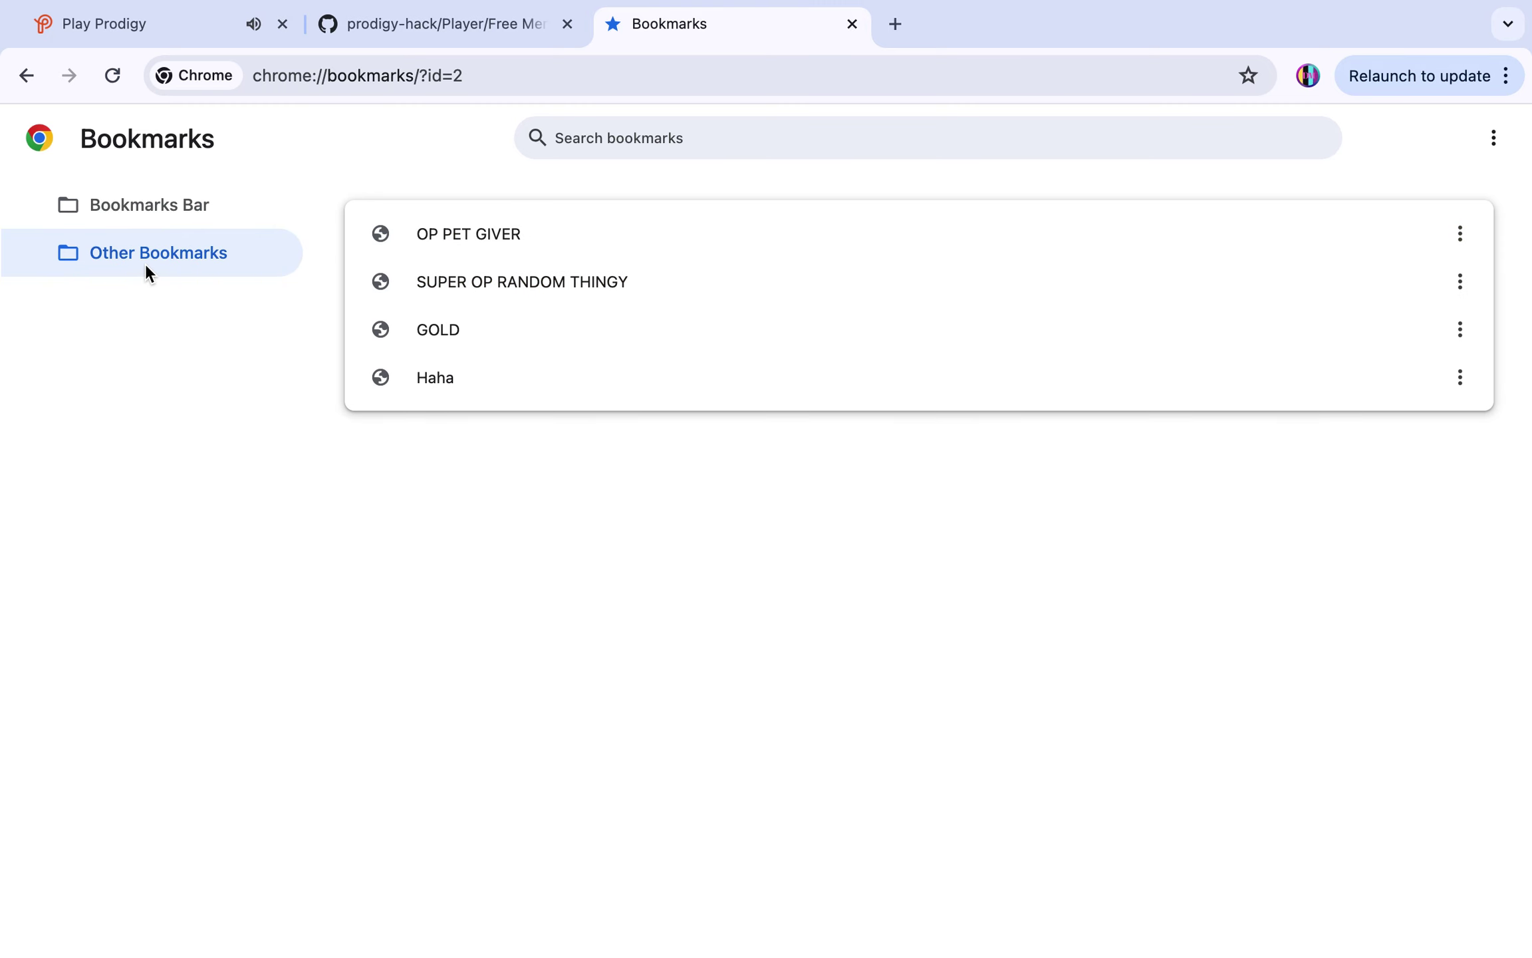
{"action": "left_click", "coordinate": [444, 22]}
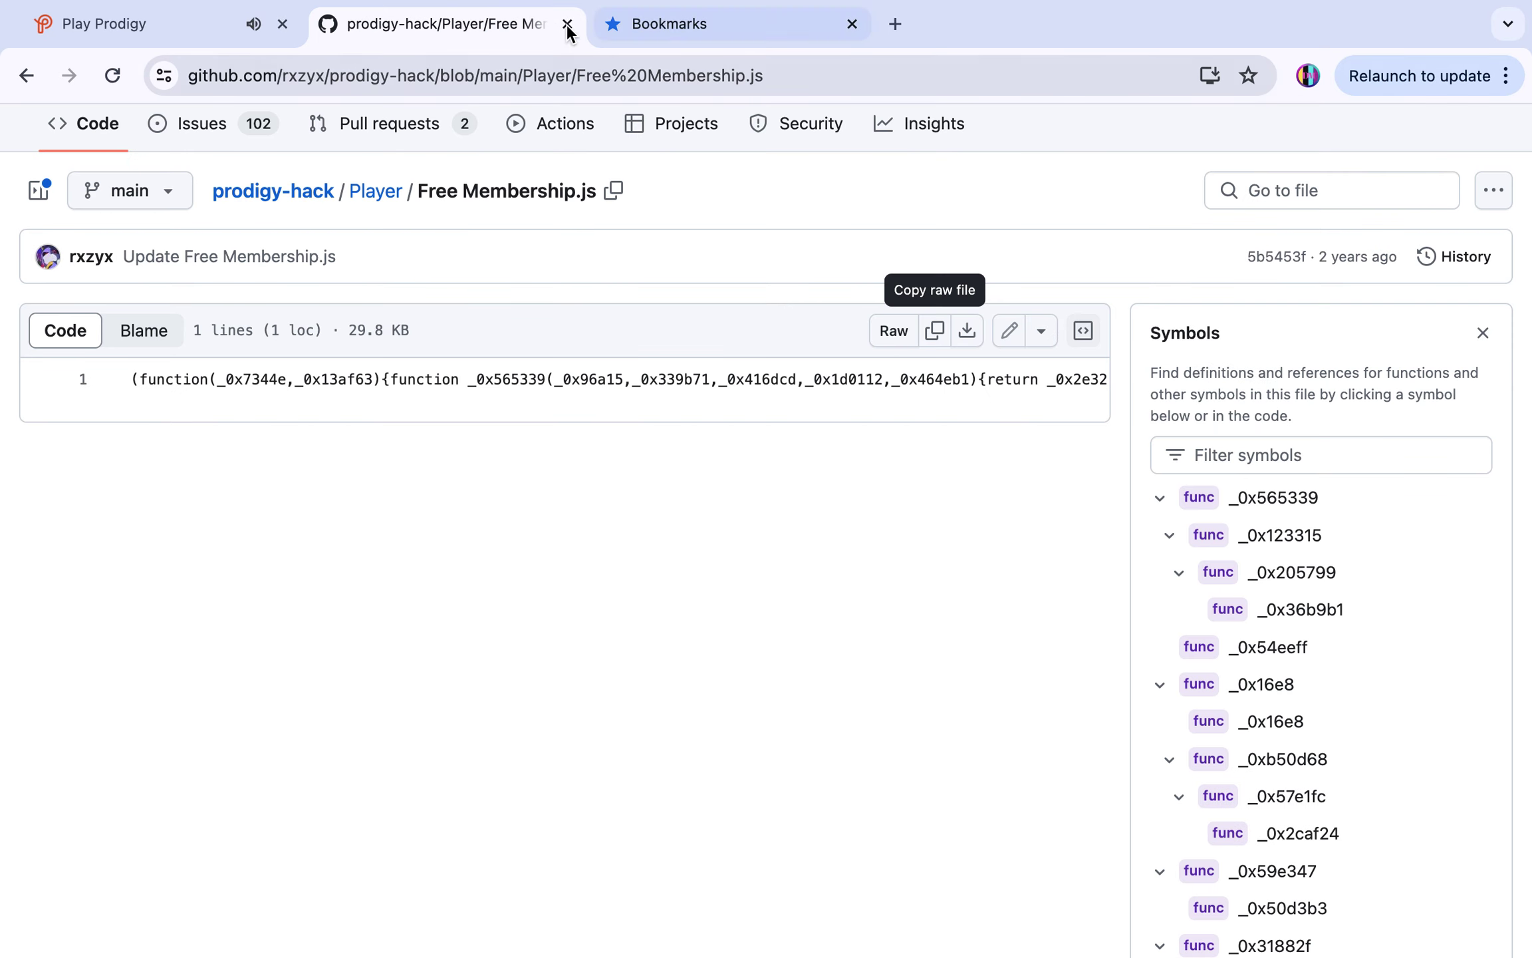
{"action": "left_click", "coordinate": [166, 20]}
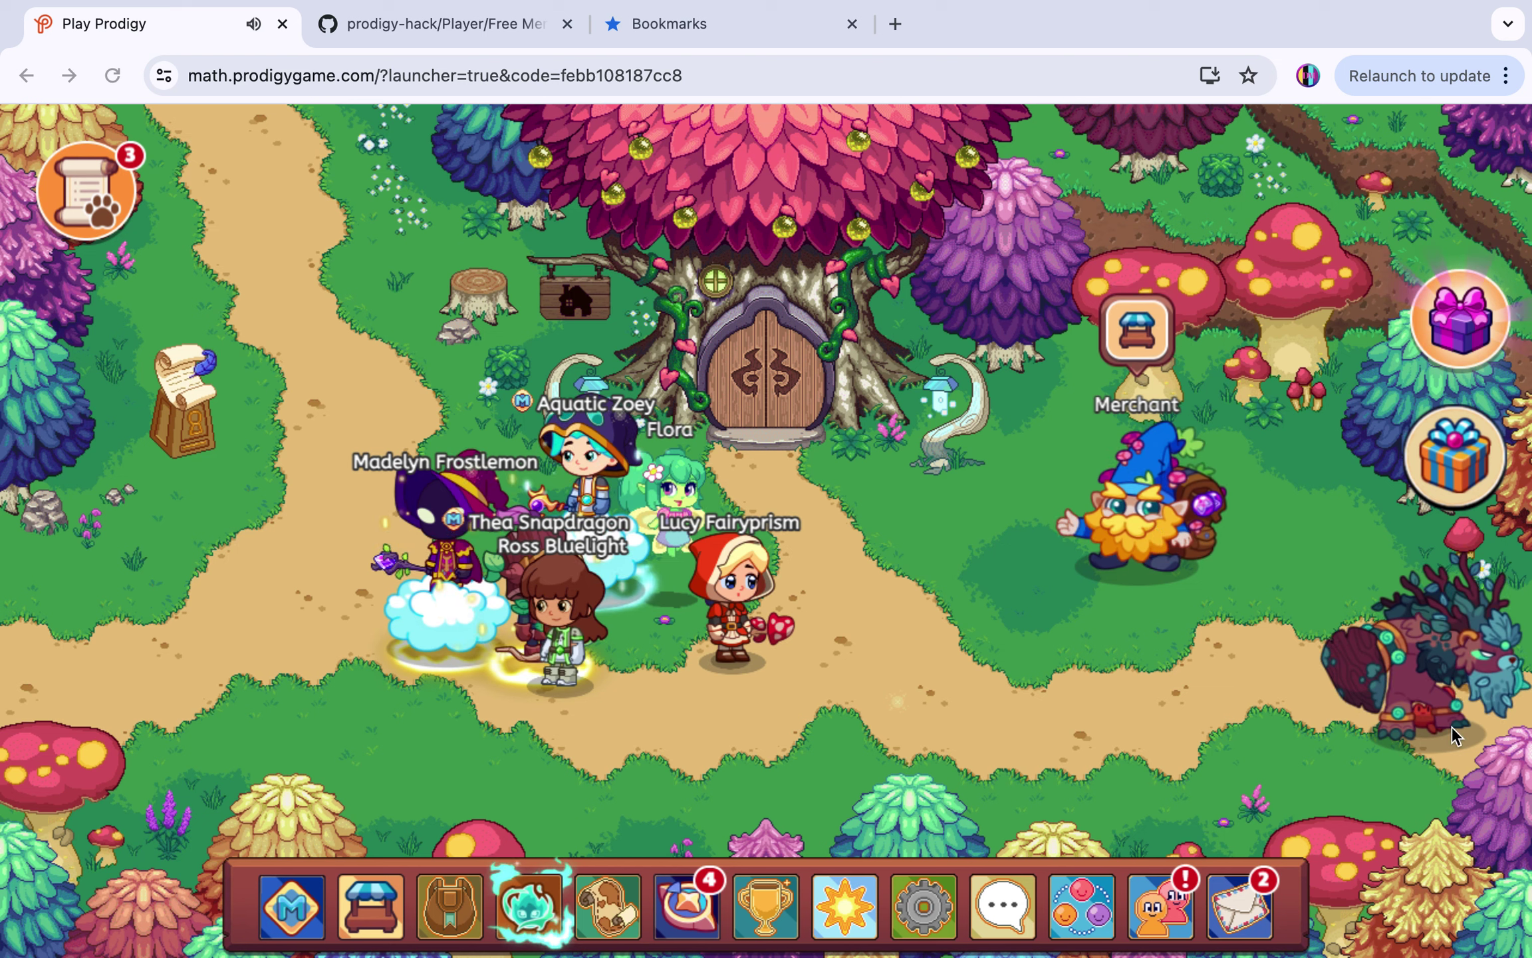
- Launch SUPER OP RANDOM THINGY from Other Bookmarks in the ⋮ menu on the game page
{"action": "left_click", "coordinate": [1483, 75]}
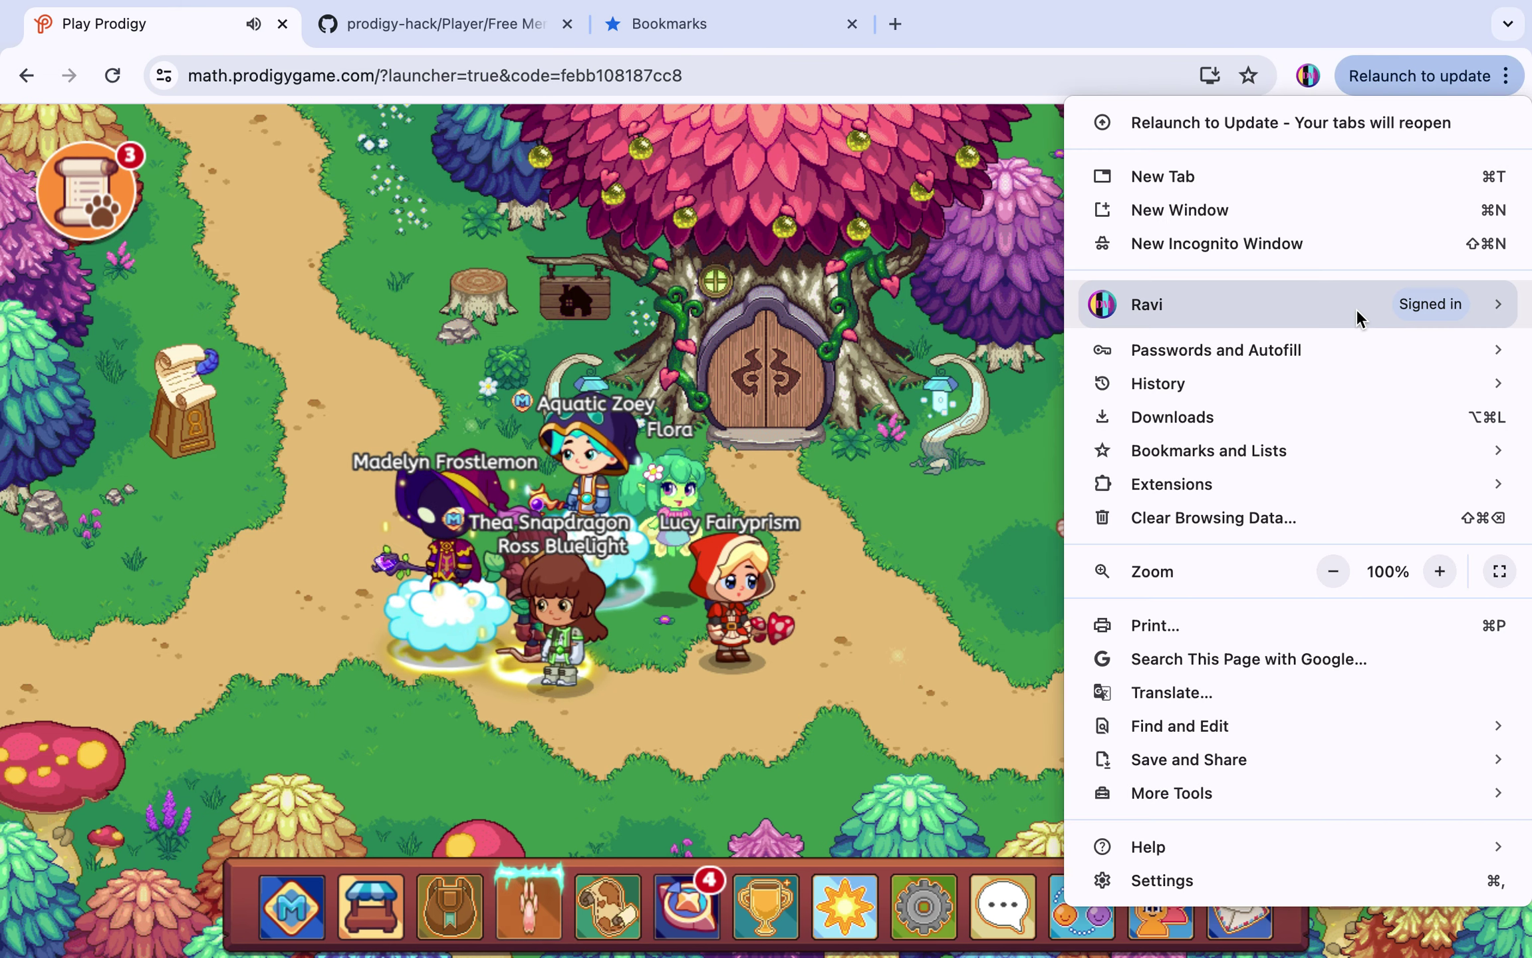
{"action": "mouse_move", "coordinate": [1241, 458]}
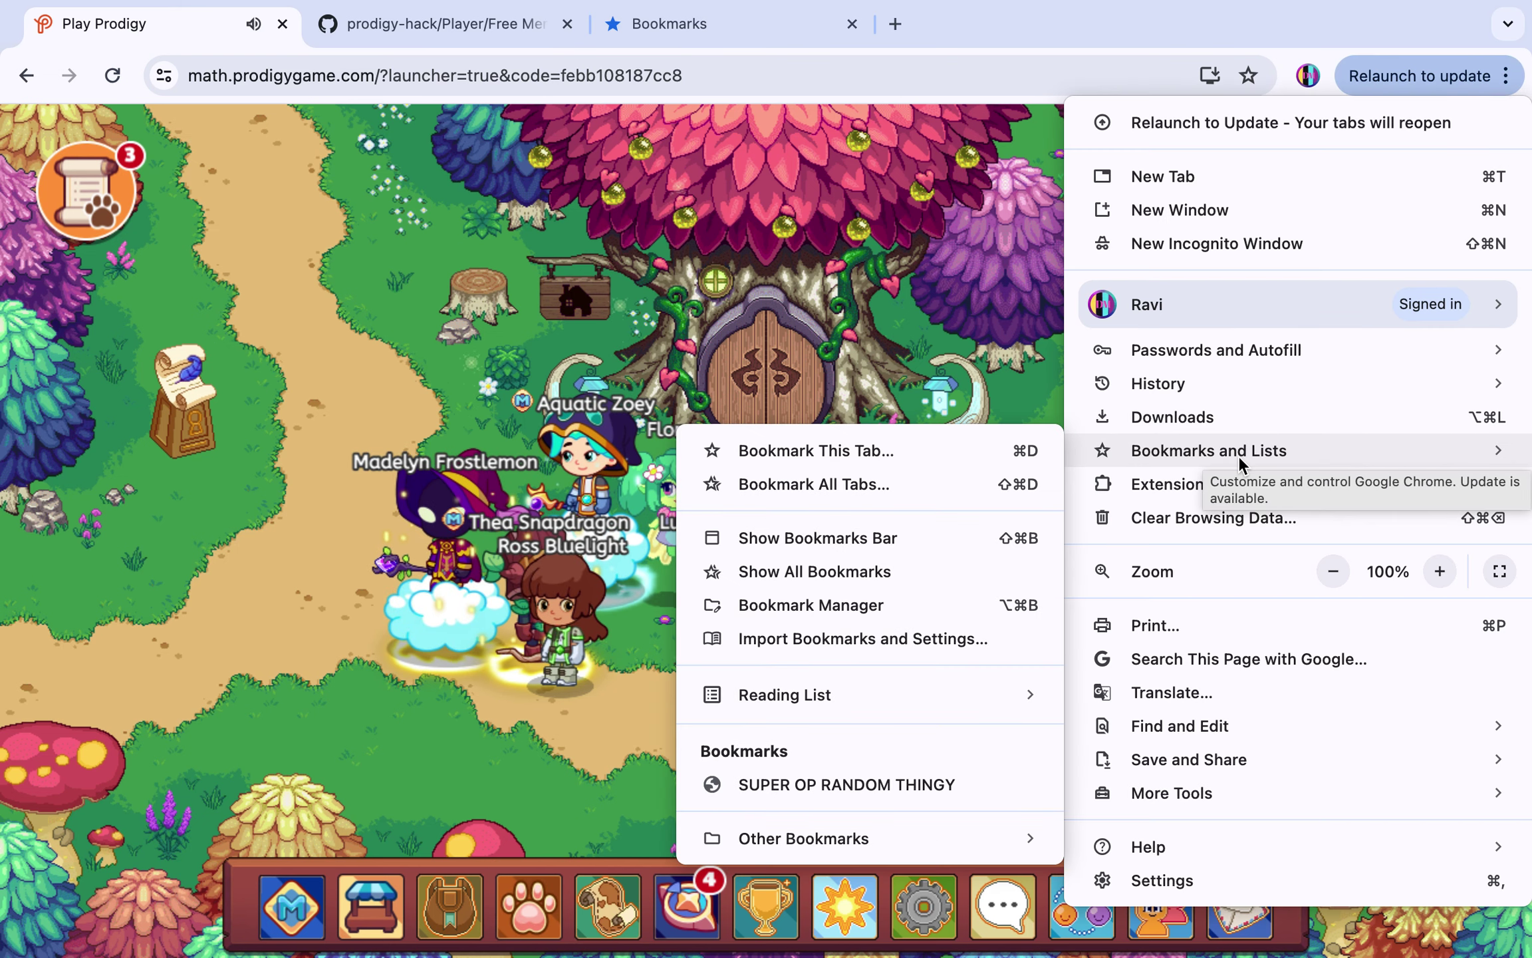
{"action": "mouse_move", "coordinate": [869, 838]}
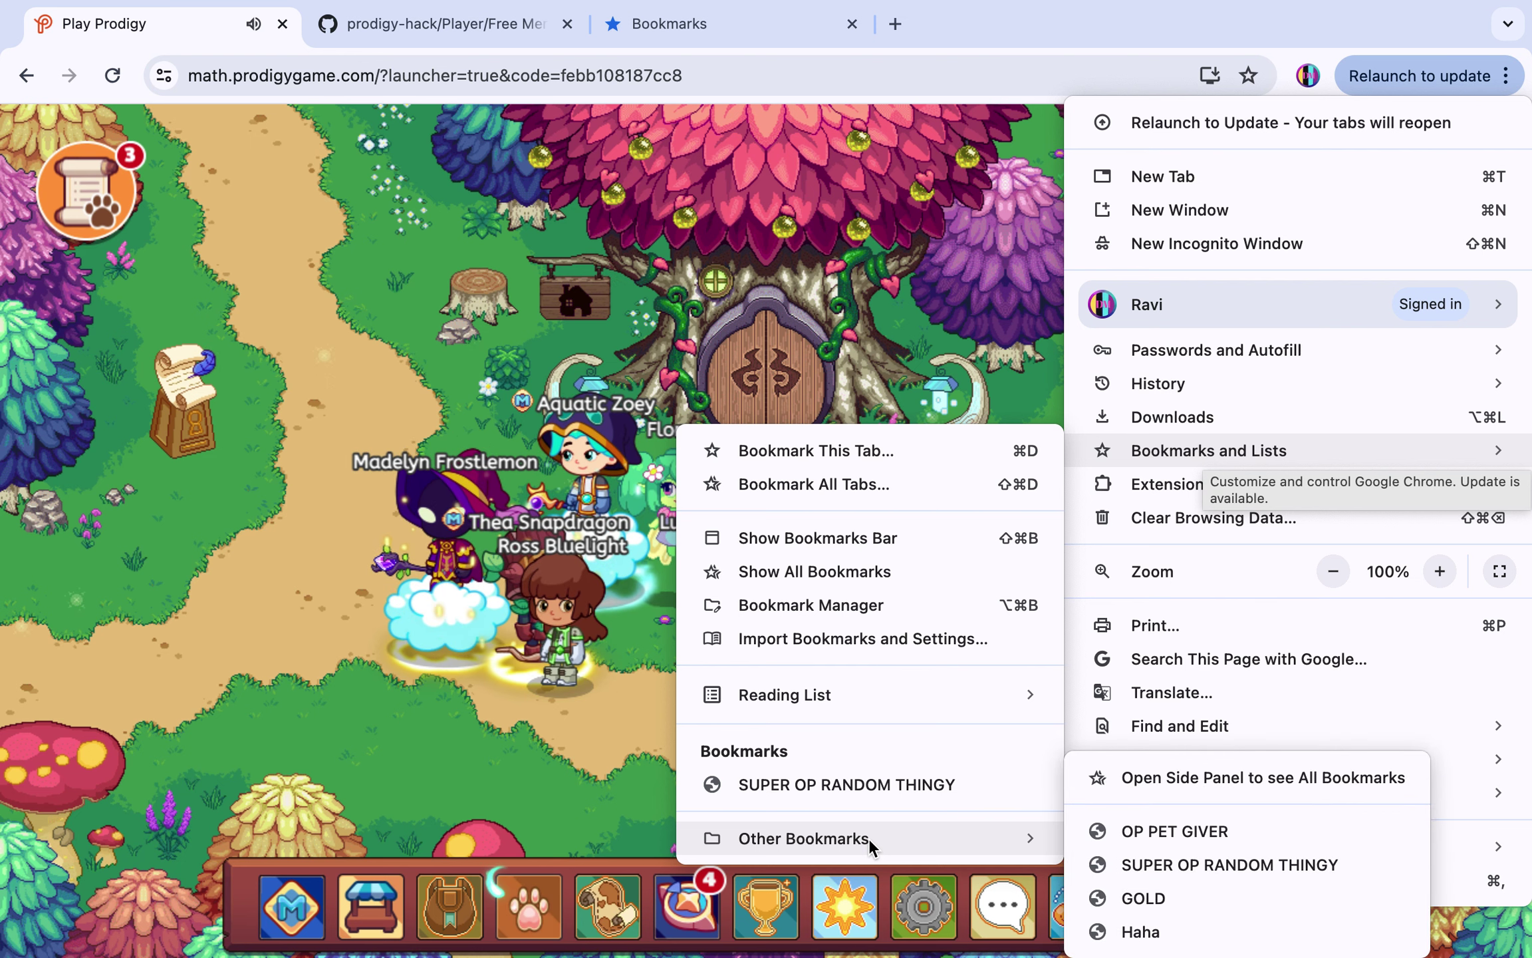
{"action": "left_click", "coordinate": [1264, 868]}
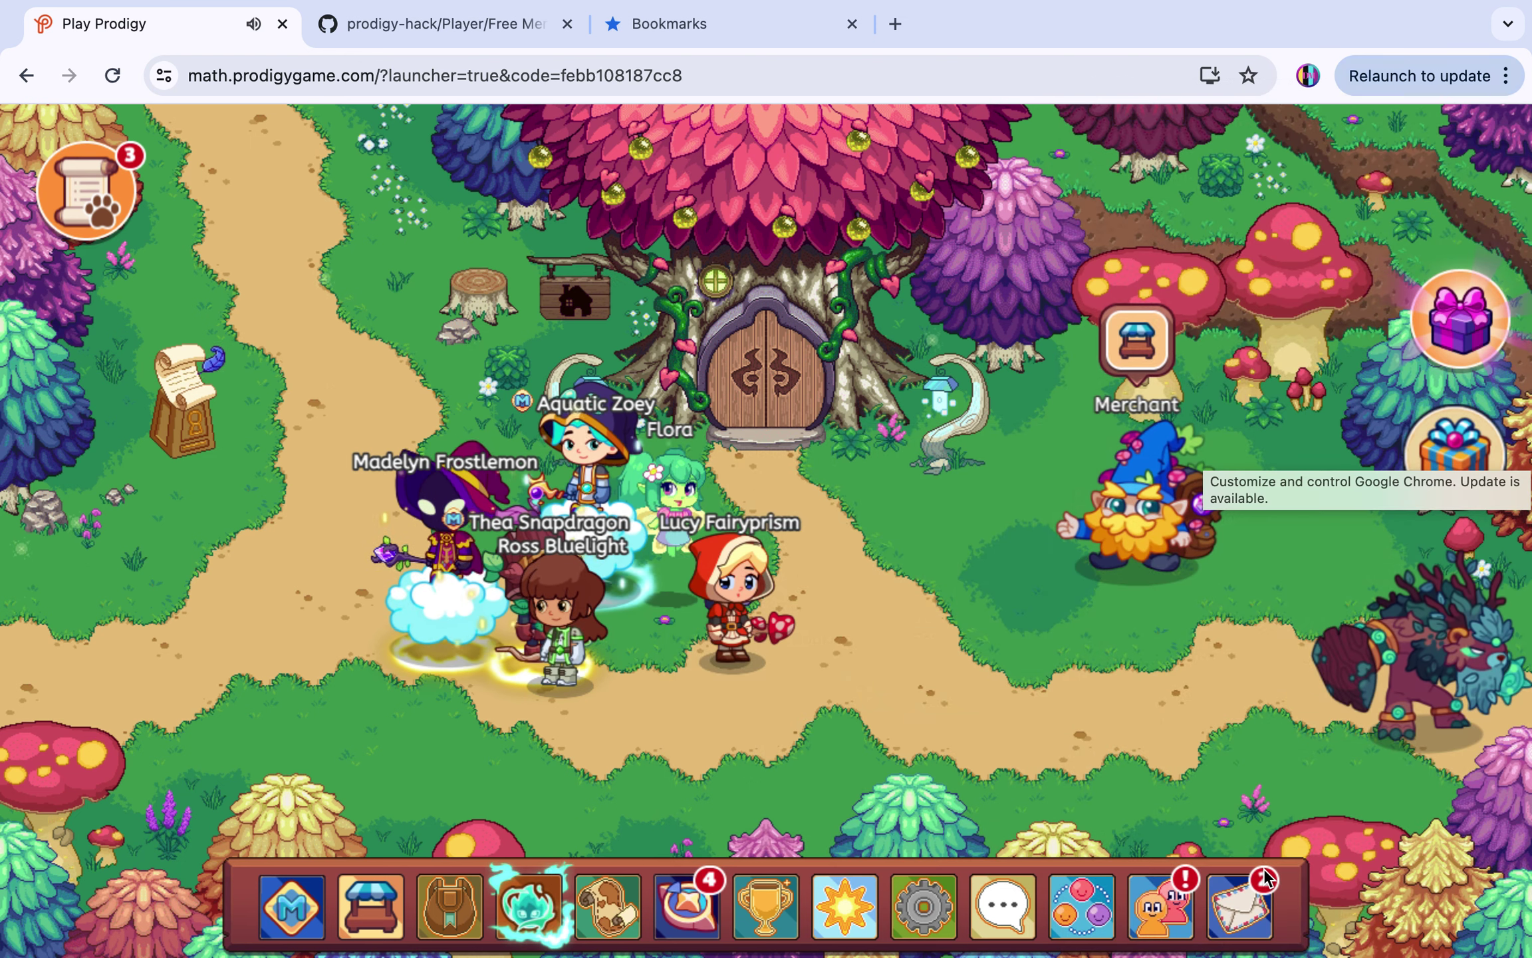
- Walk the wizard up the path, then leave it on the left near the tree house
{"action": "left_click", "coordinate": [371, 354]}
{"action": "left_click", "coordinate": [285, 600]}
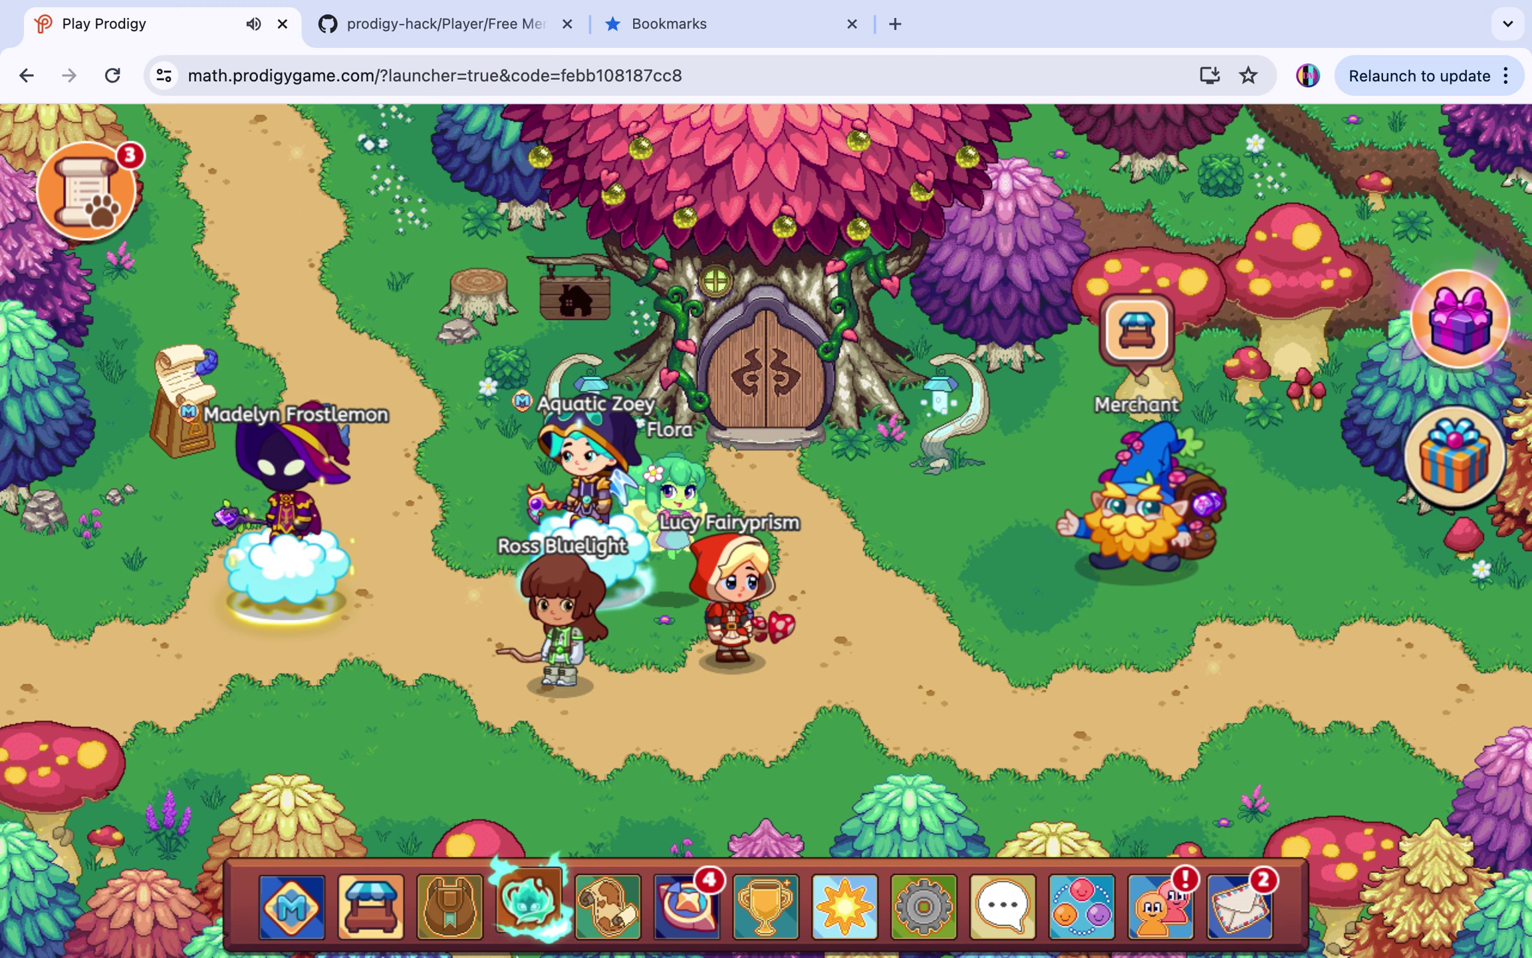
{"action": "left_click", "coordinate": [346, 626]}
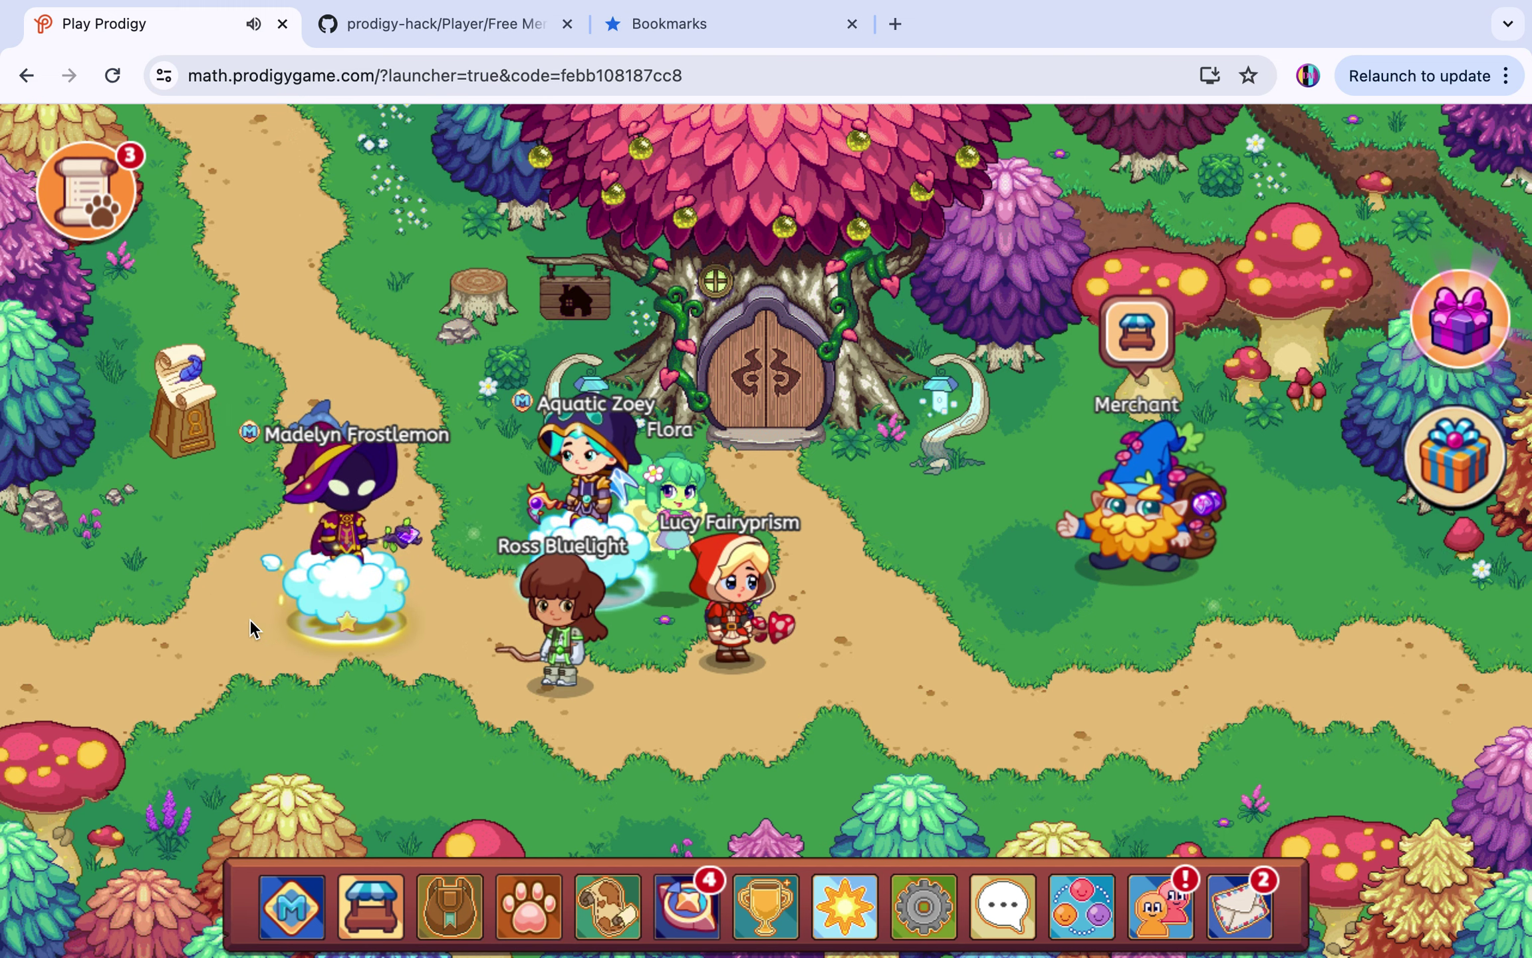
{"action": "left_click", "coordinate": [251, 626]}
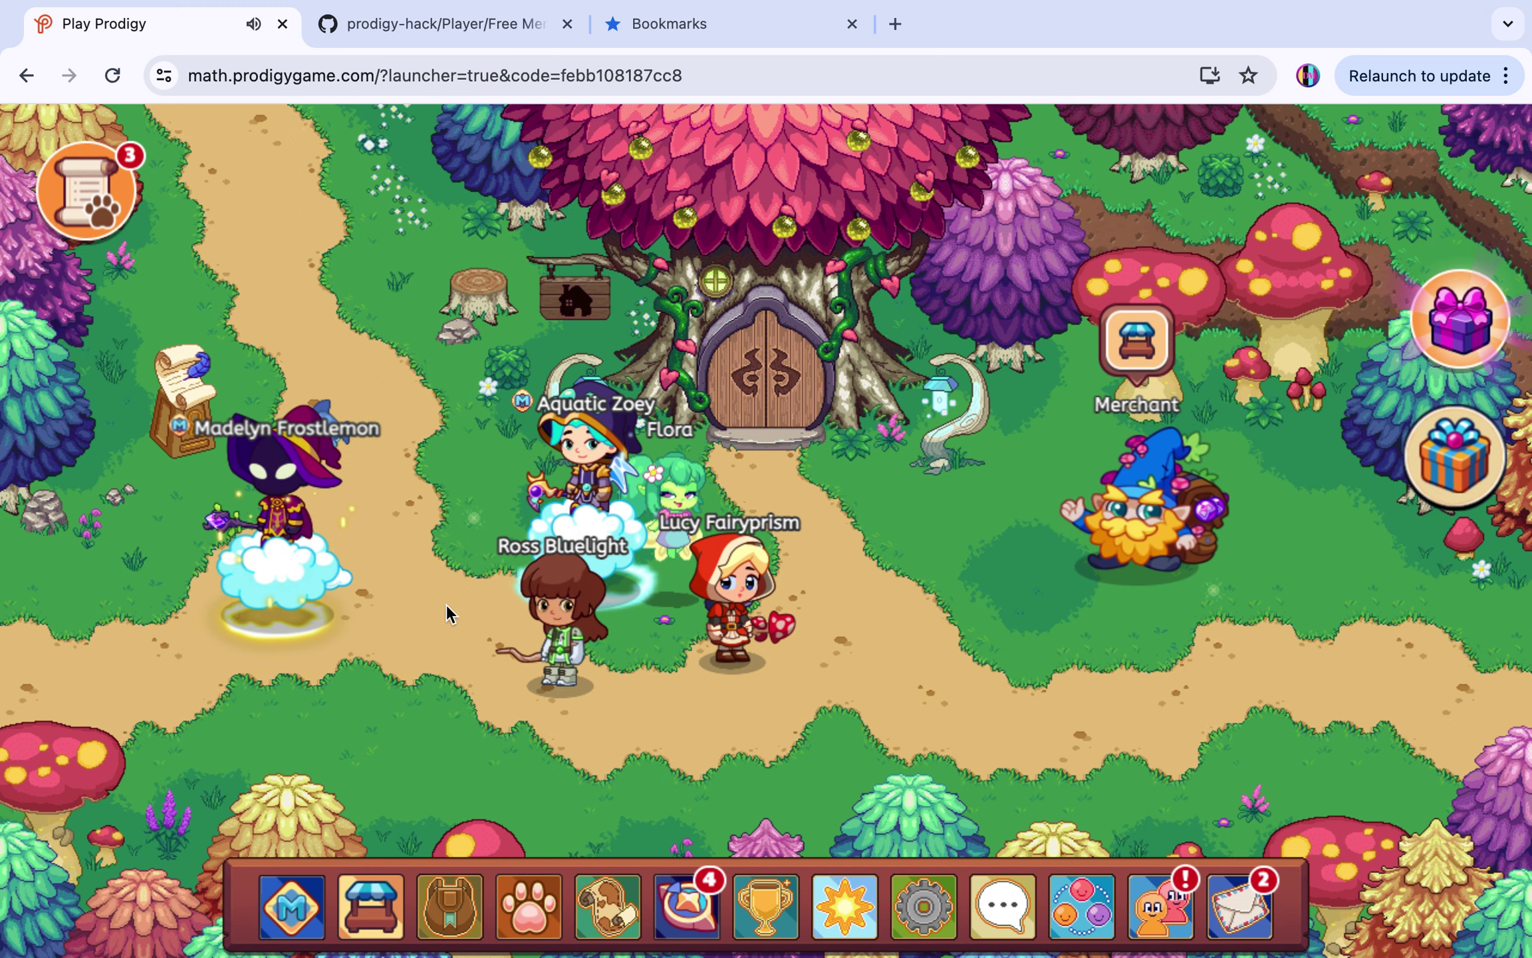
- Open Your team and scroll the level-100 pet grid, then close a stray bookmarks list
{"action": "left_click", "coordinate": [516, 905]}
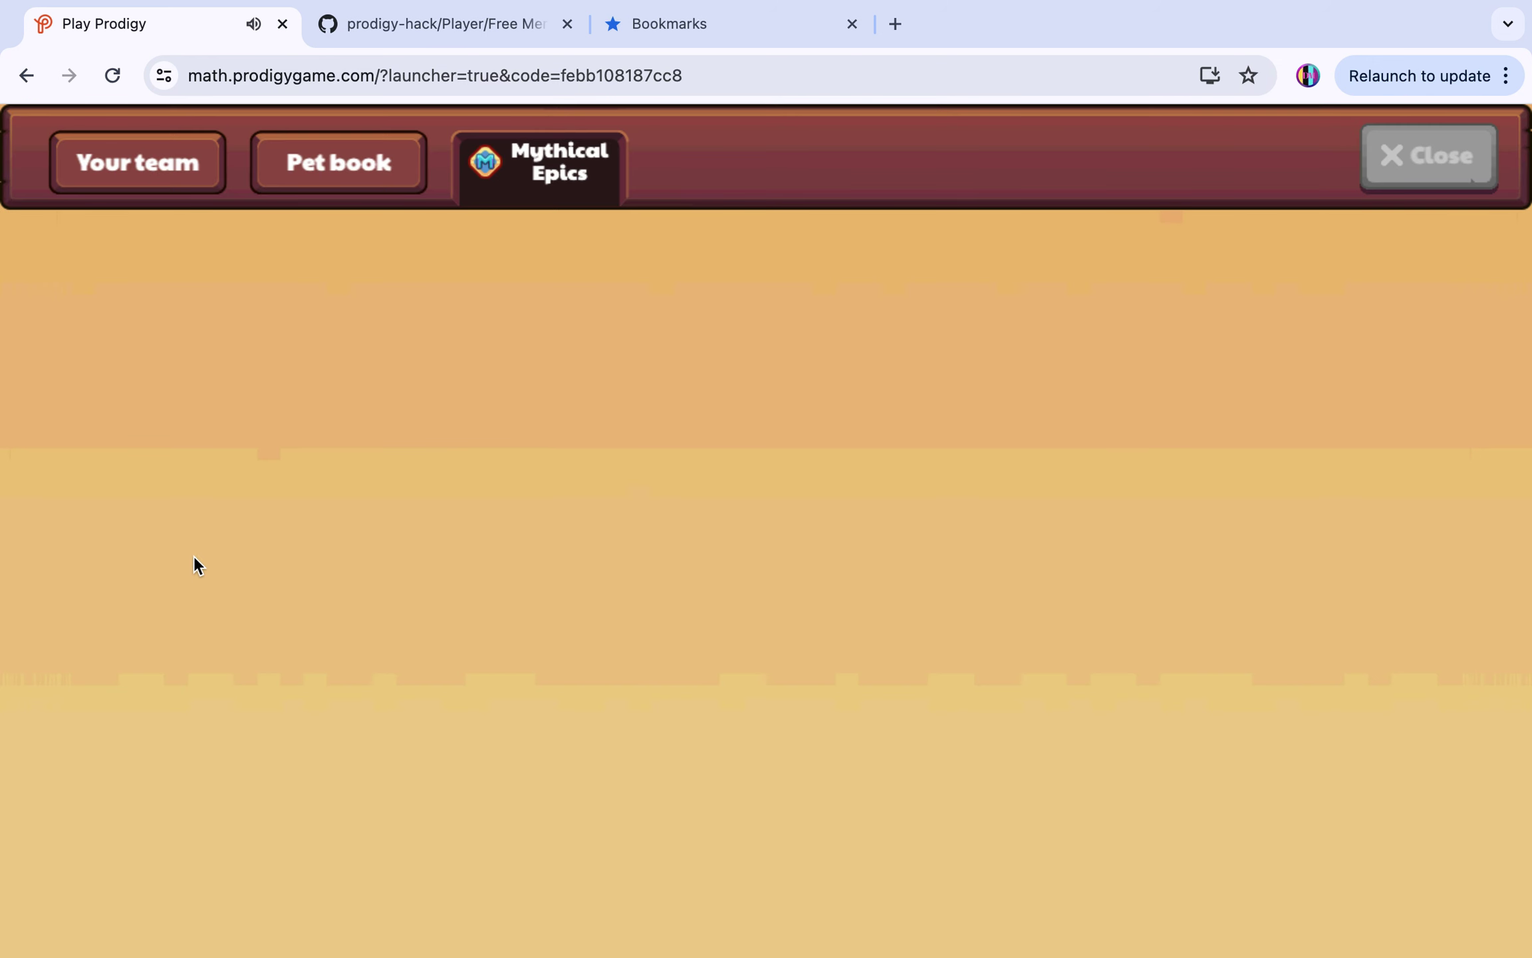
{"action": "left_click", "coordinate": [178, 204]}
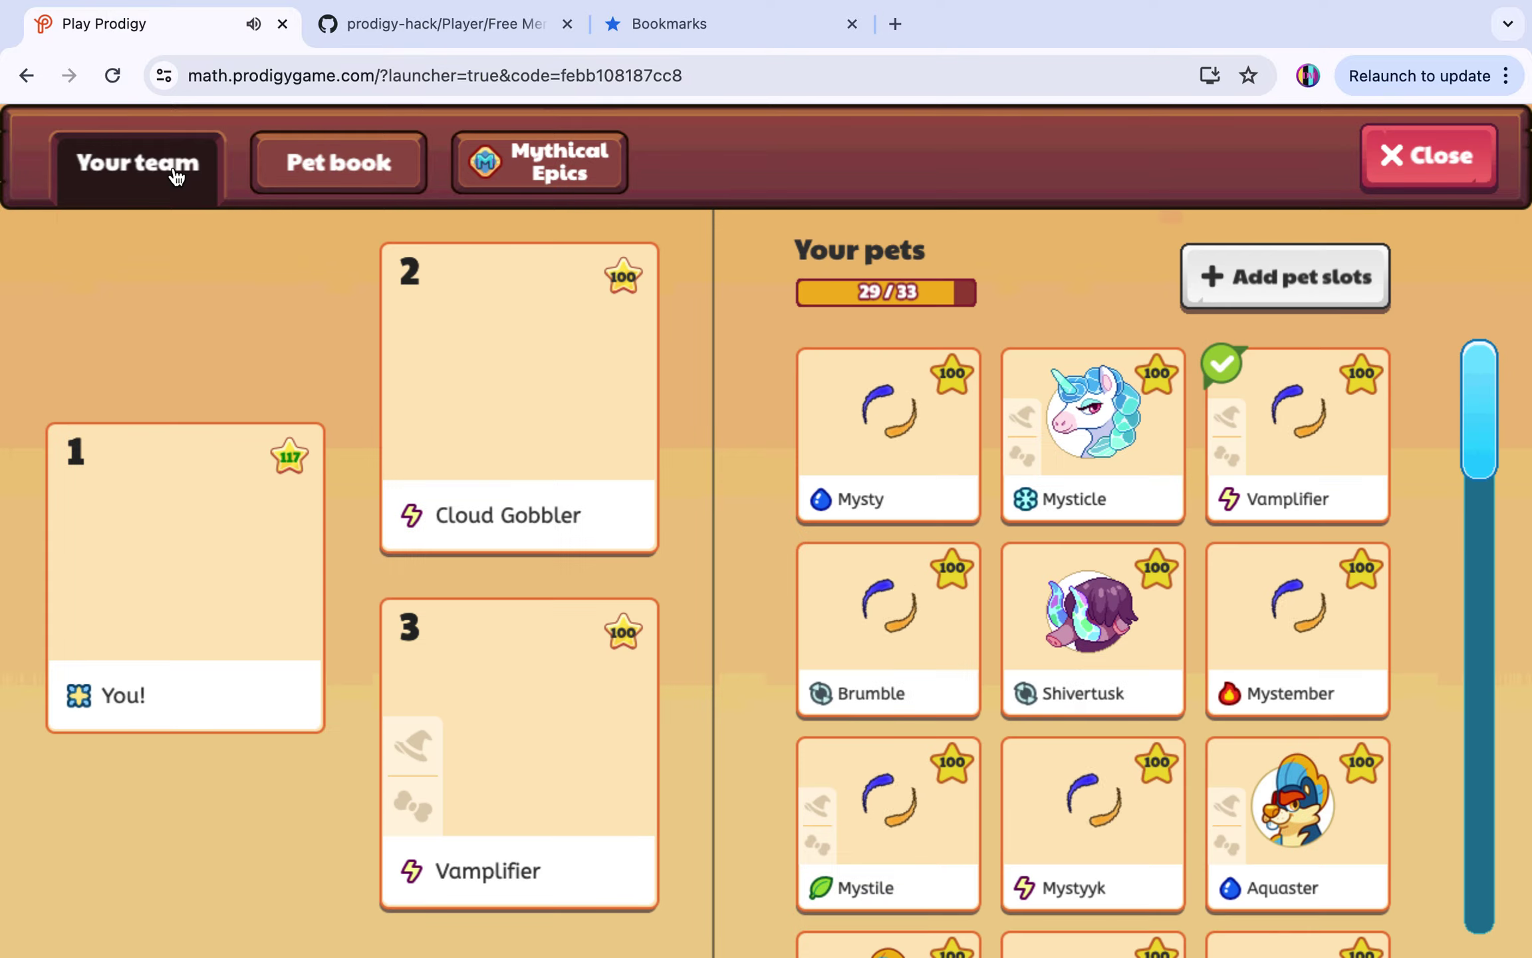
{"action": "scroll", "coordinate": [1124, 339], "scroll_direction": "down", "scroll_amount": 5}
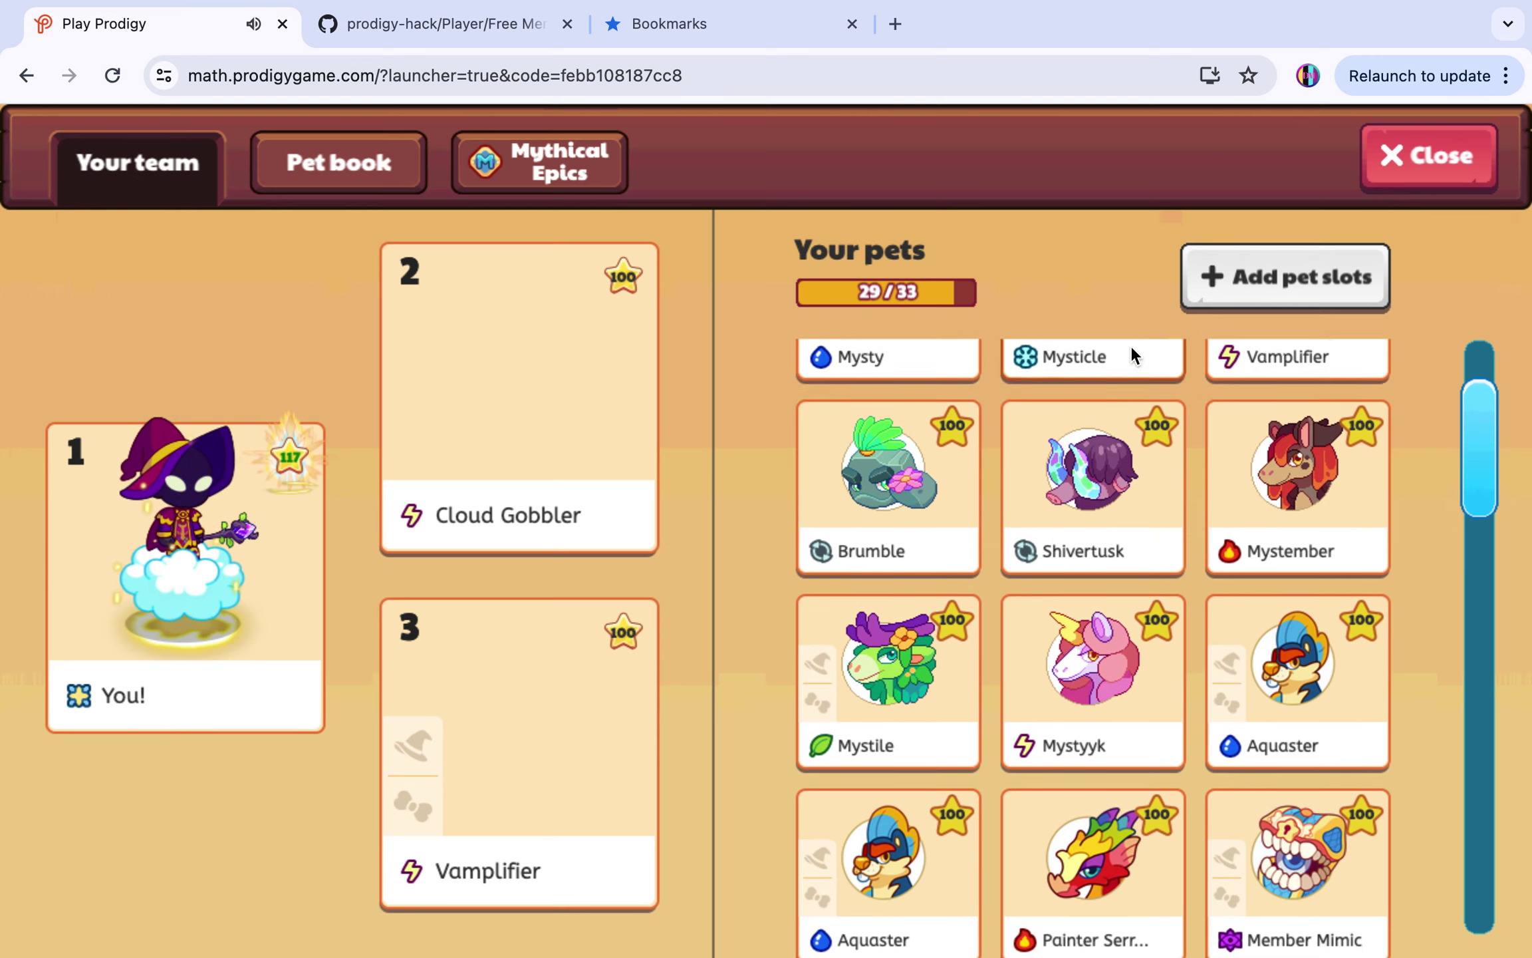
{"action": "scroll", "coordinate": [1204, 426], "scroll_direction": "down", "scroll_amount": 5}
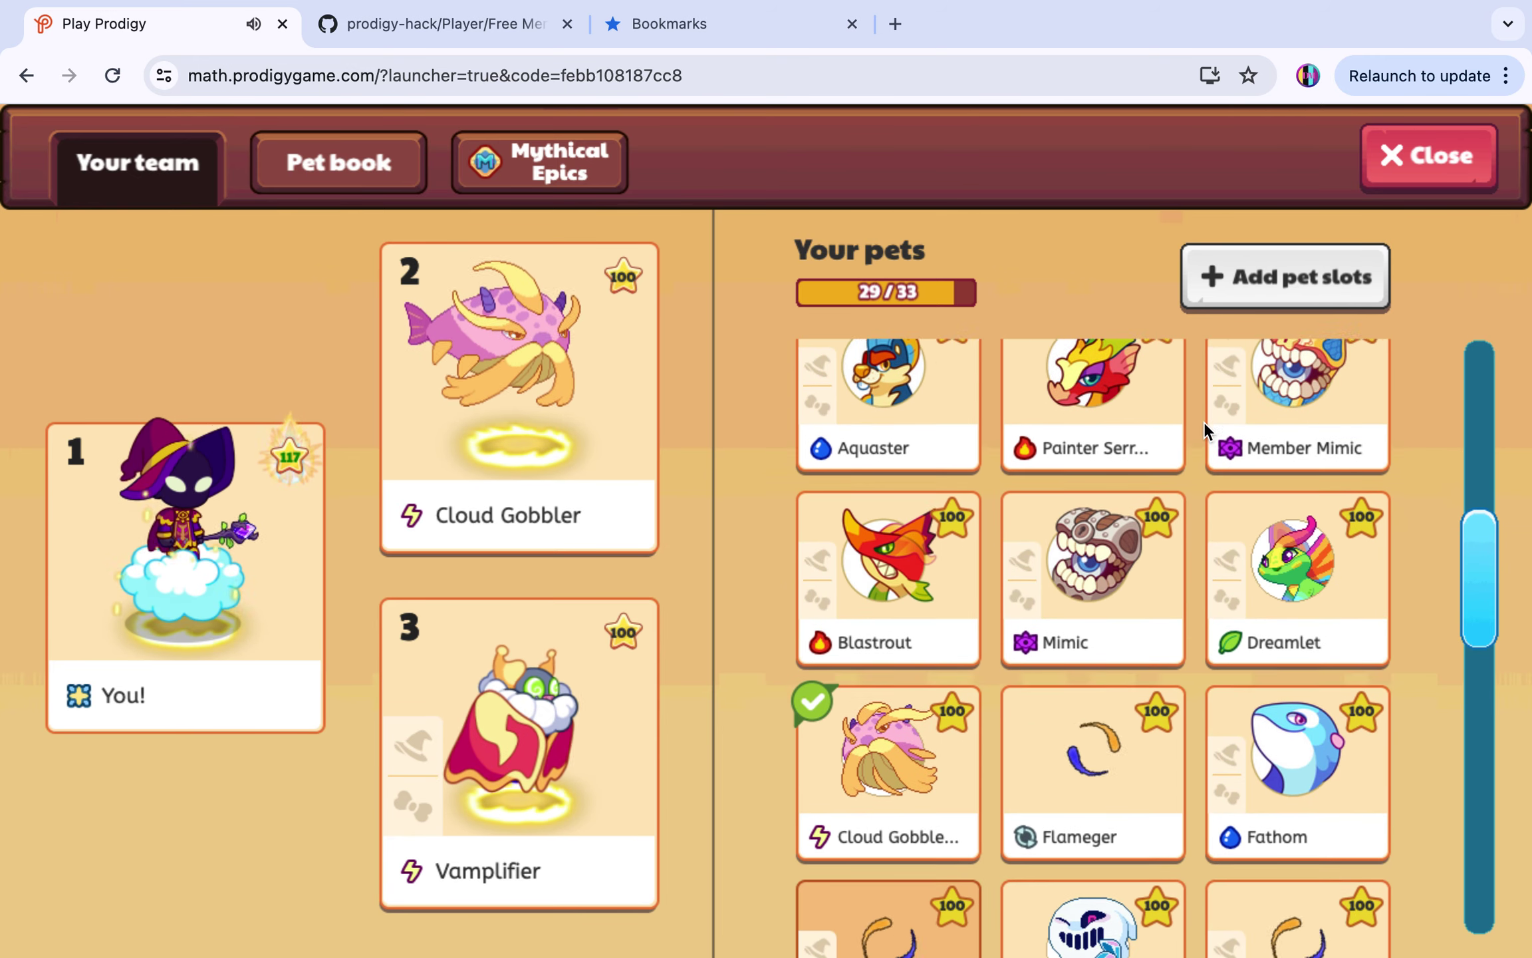
{"action": "scroll", "coordinate": [1204, 421], "scroll_direction": "down", "scroll_amount": 5}
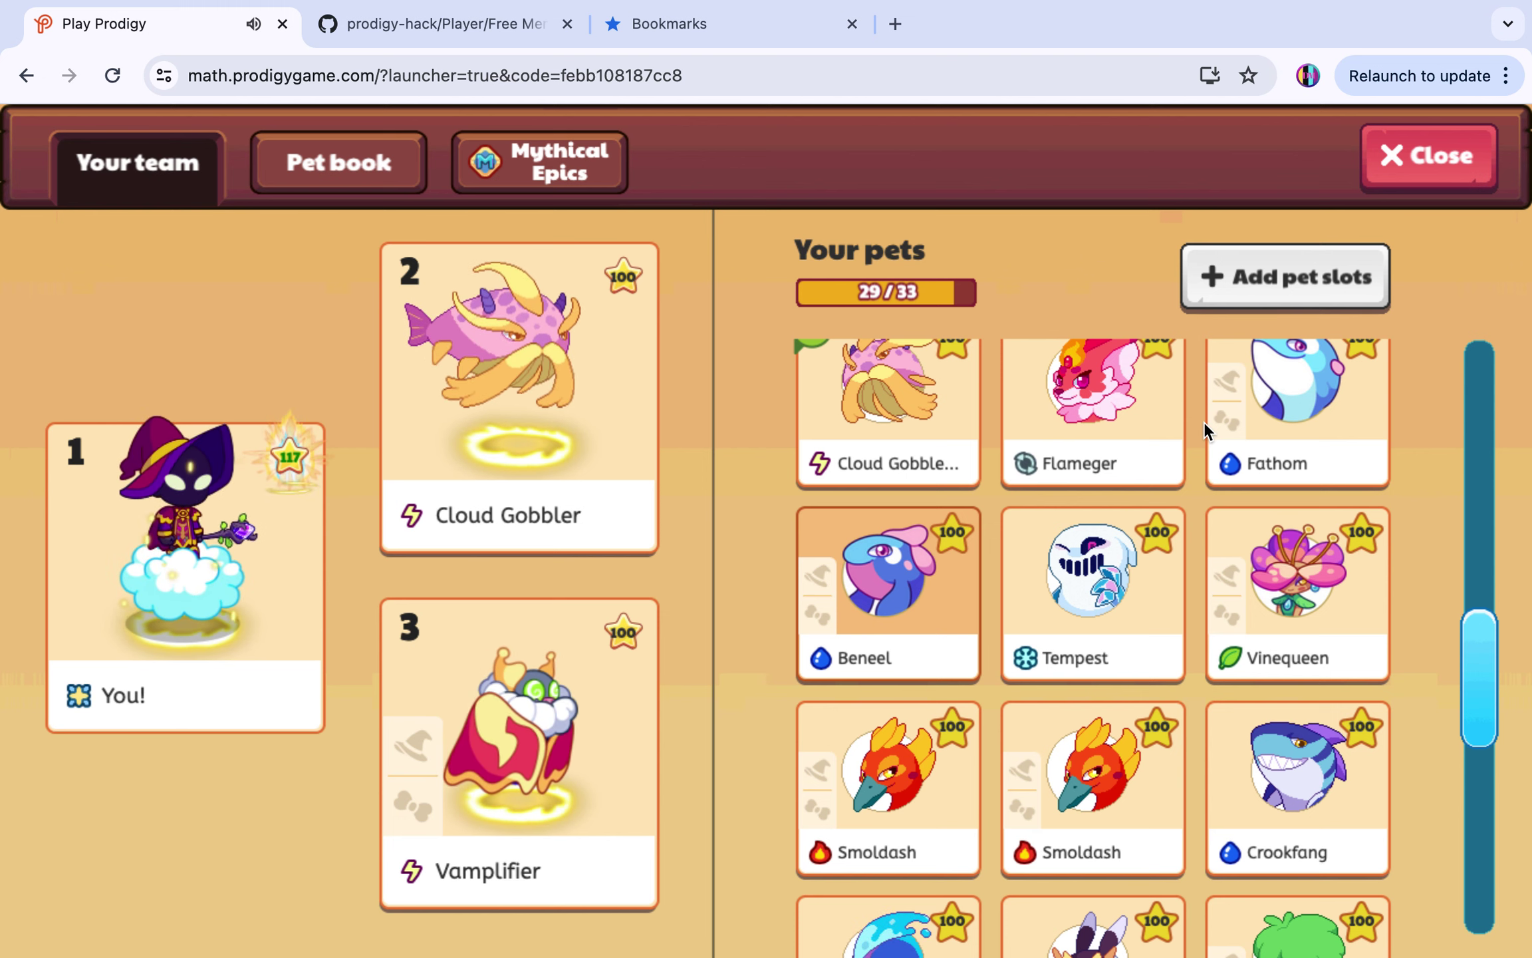
{"action": "scroll", "coordinate": [1204, 422], "scroll_direction": "down", "scroll_amount": 5}
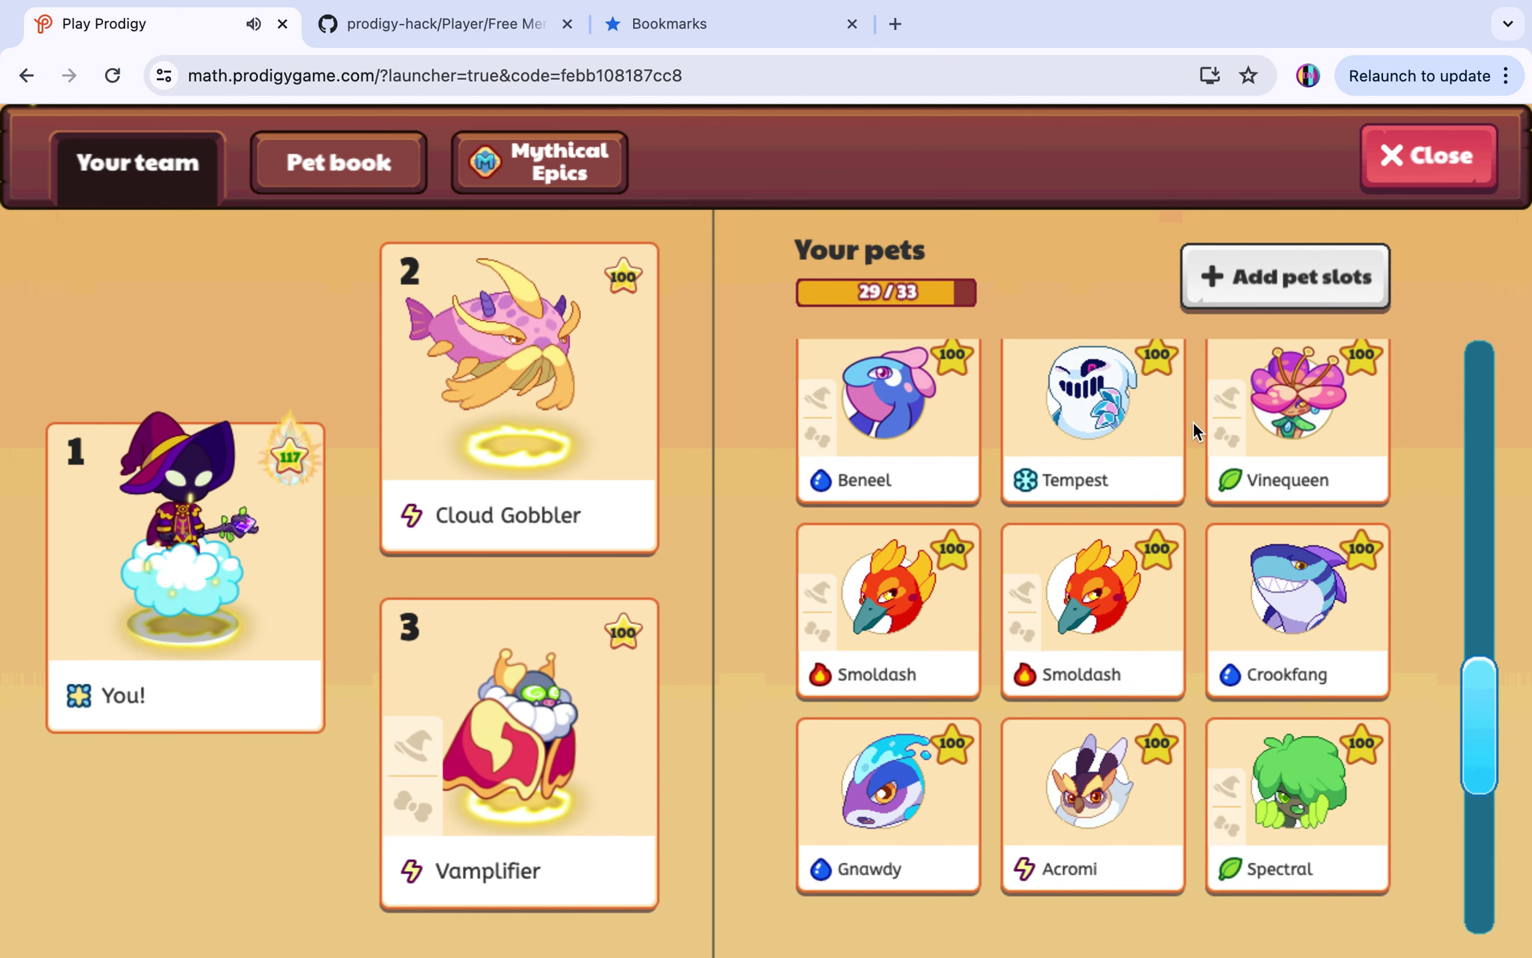
{"action": "scroll", "coordinate": [1168, 426], "scroll_direction": "down", "scroll_amount": 3}
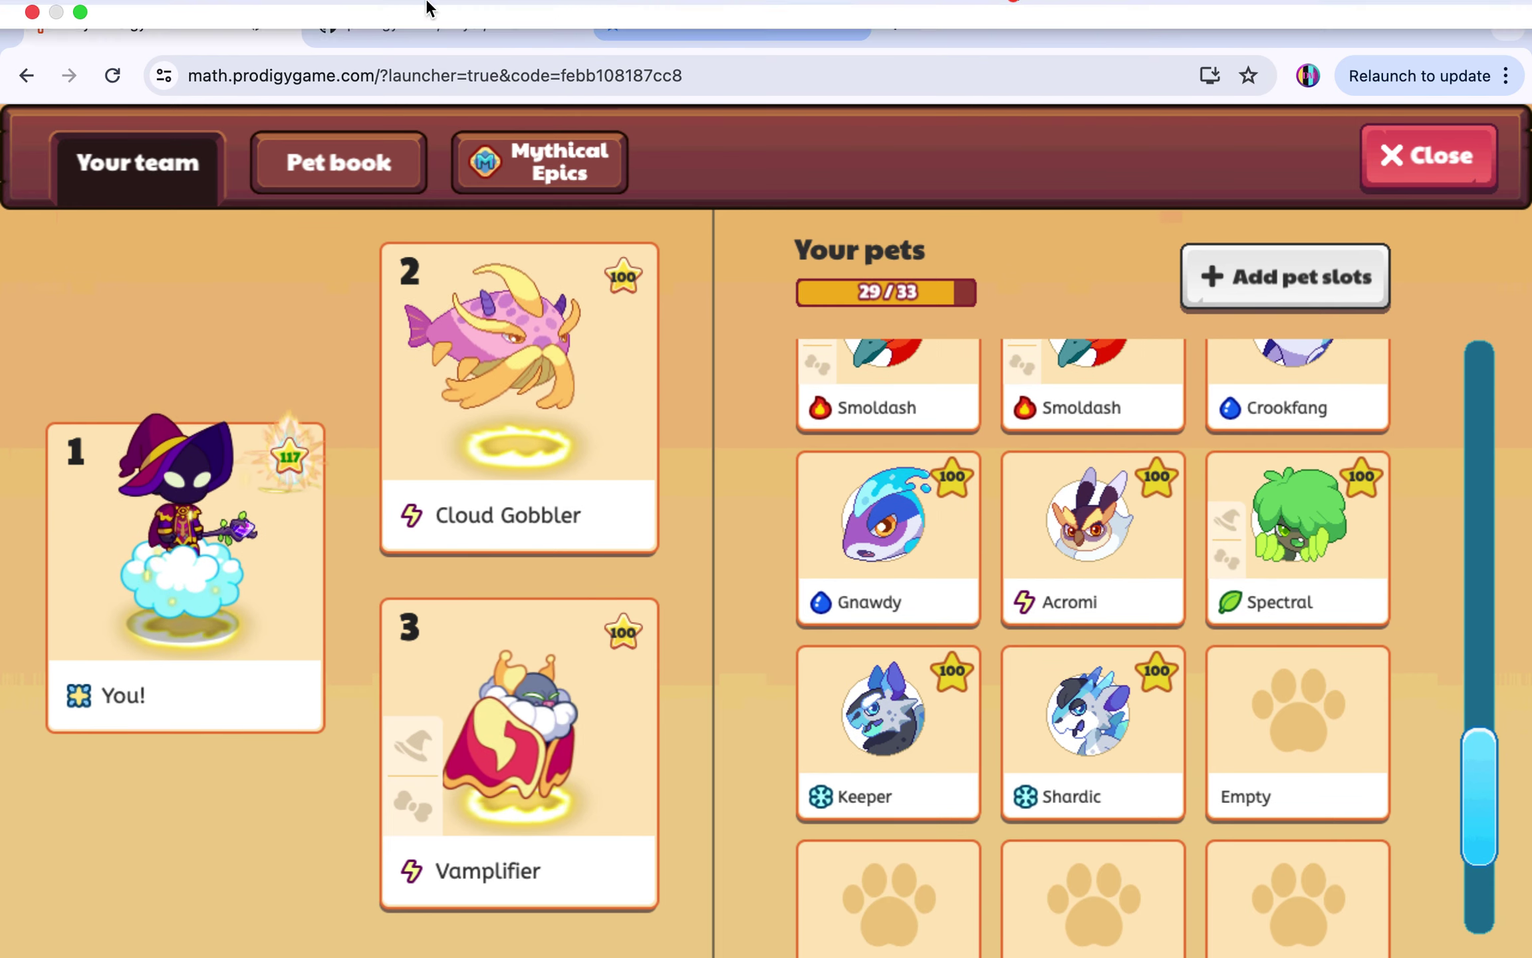
{"action": "left_click", "coordinate": [432, 14]}
{"action": "left_click", "coordinate": [665, 45]}
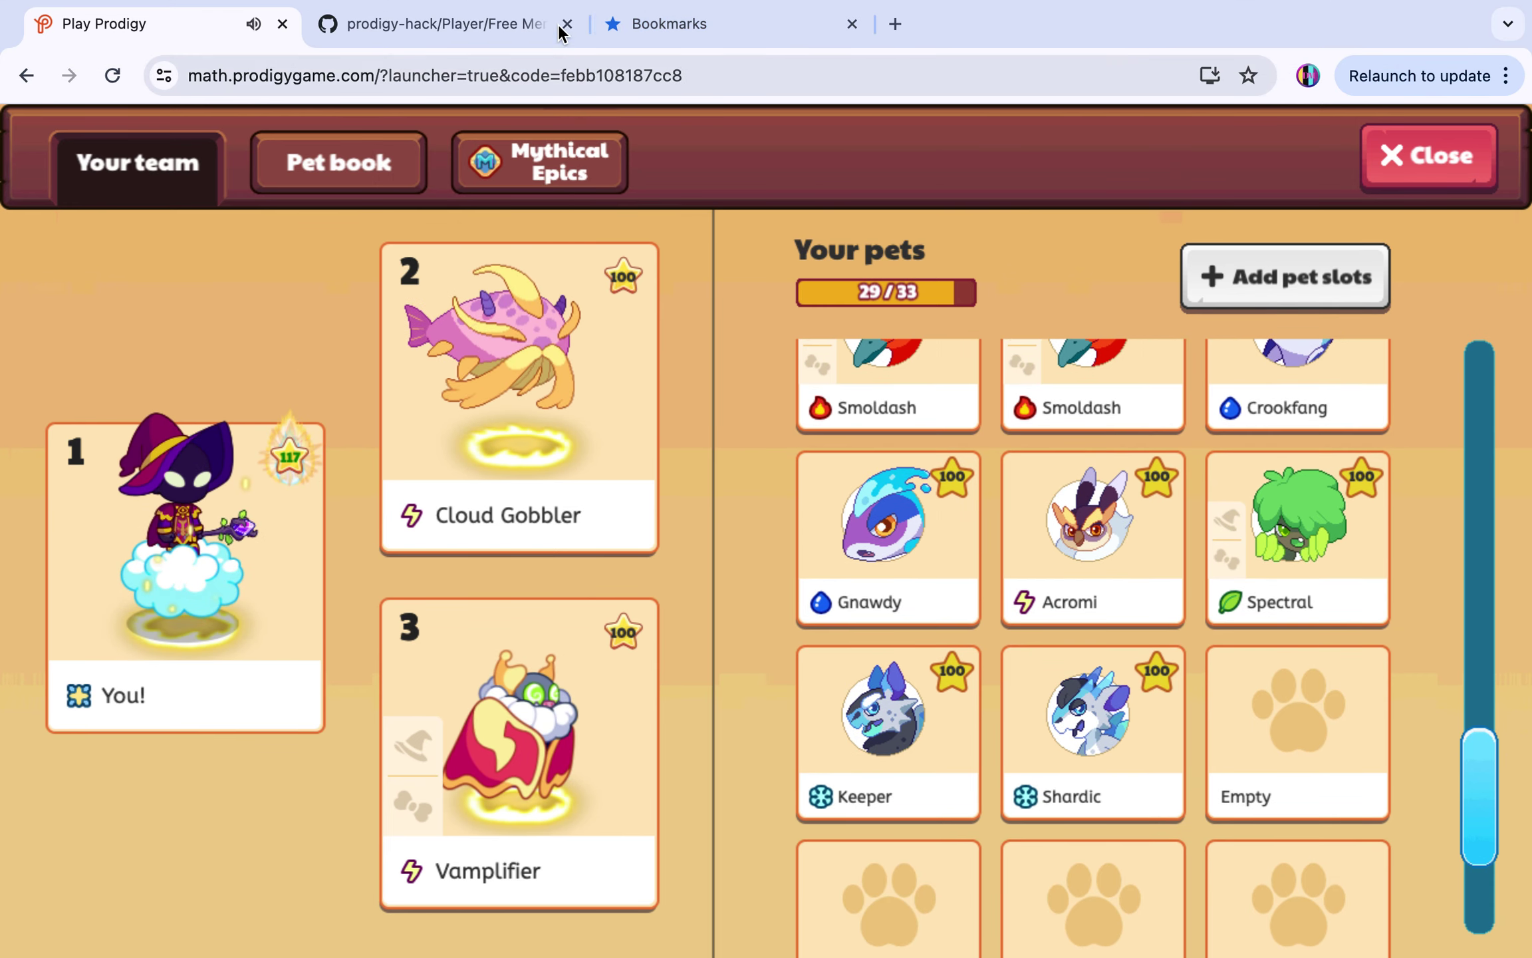
- Go to the prodigy-hack repository root and view the Battle folder's Damage Hack.js script
{"action": "left_click", "coordinate": [536, 25]}
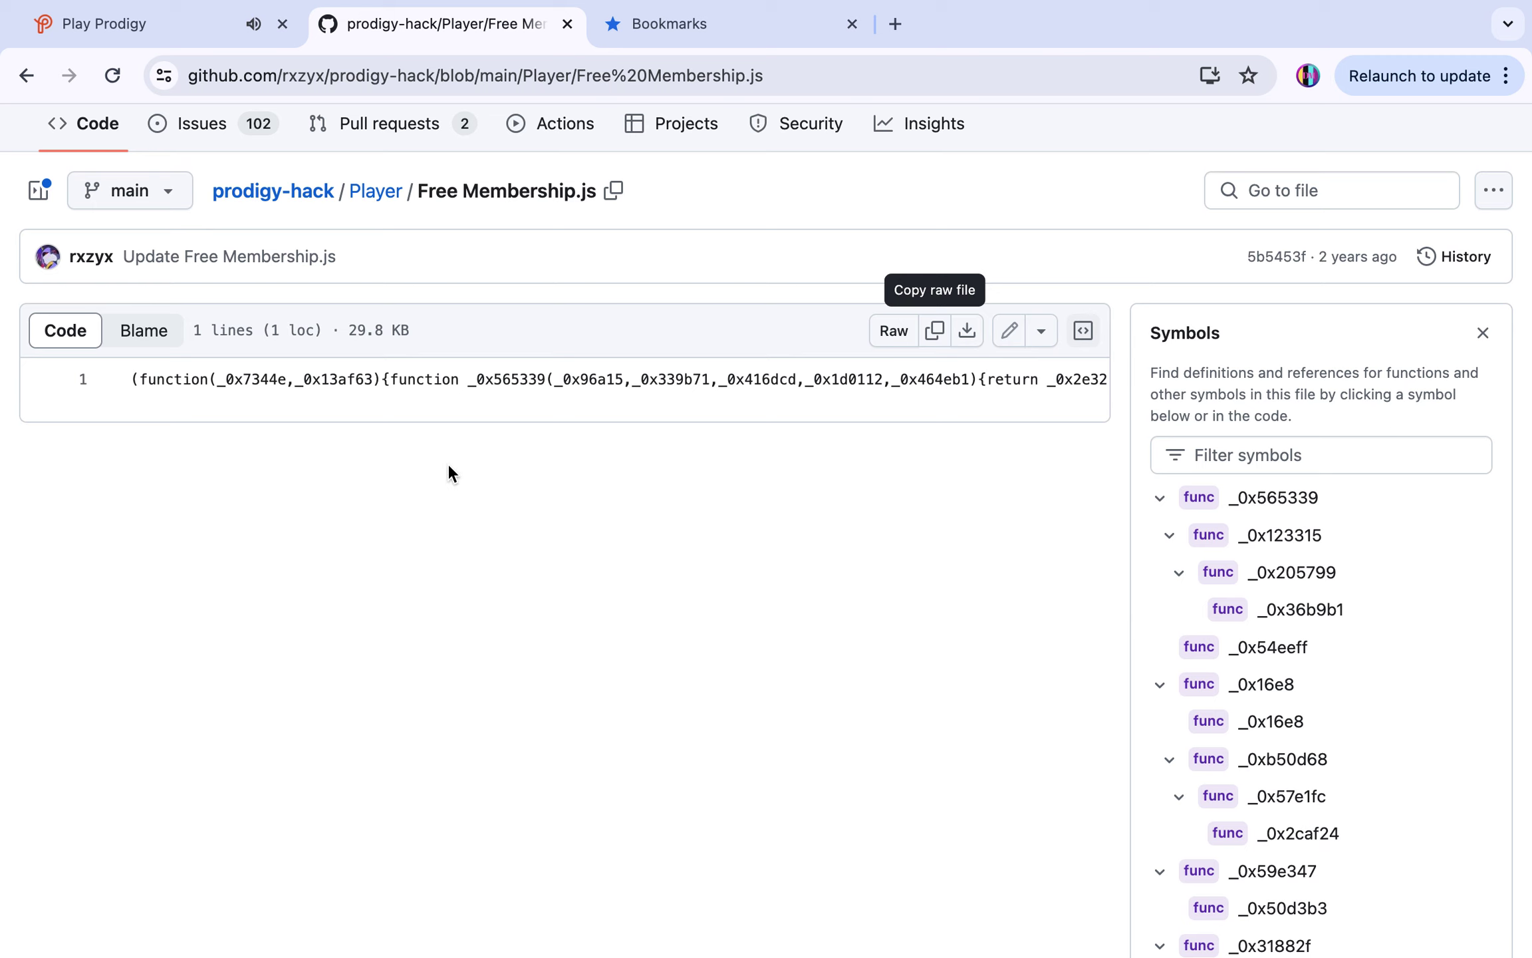
{"action": "left_click", "coordinate": [290, 195]}
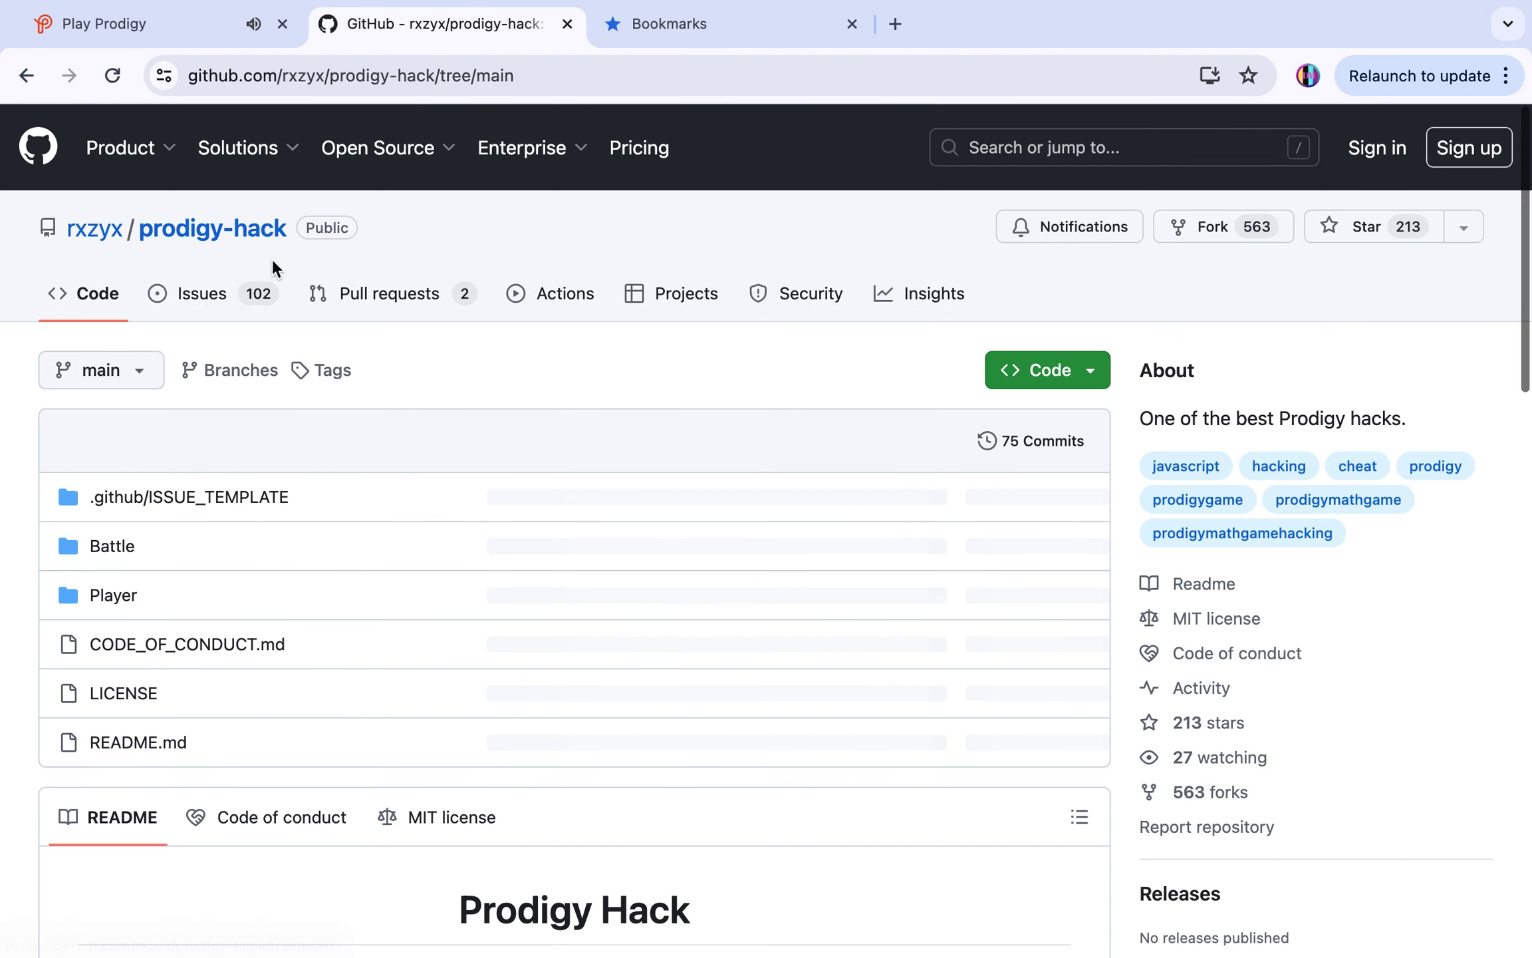
{"action": "scroll", "coordinate": [316, 335], "scroll_direction": "down", "scroll_amount": 1}
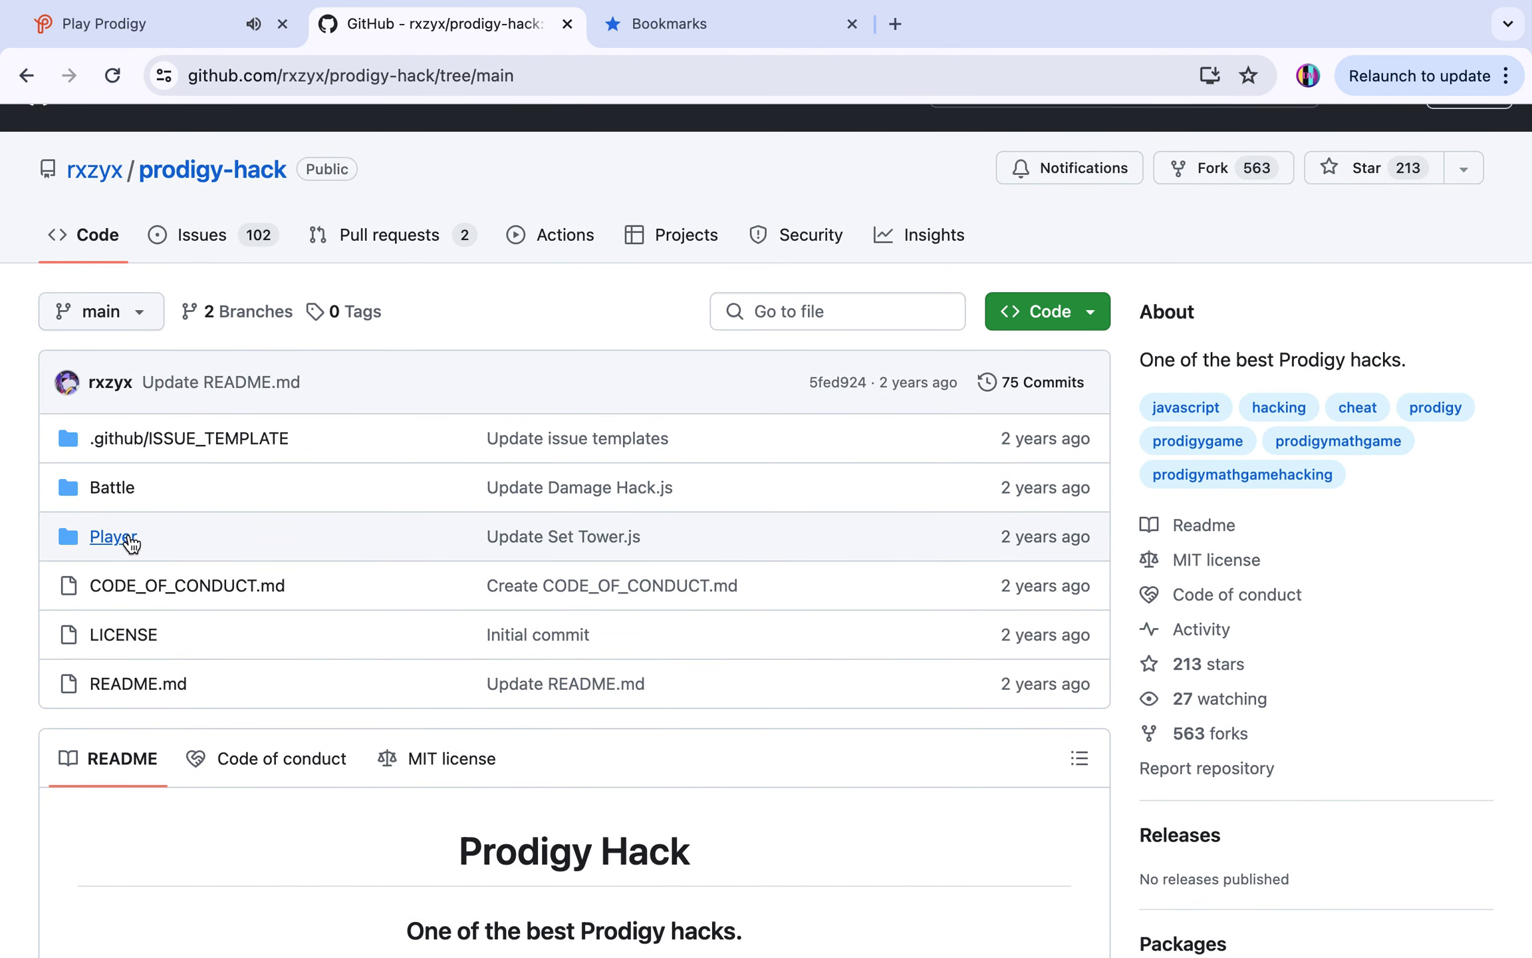
{"action": "left_click", "coordinate": [125, 488]}
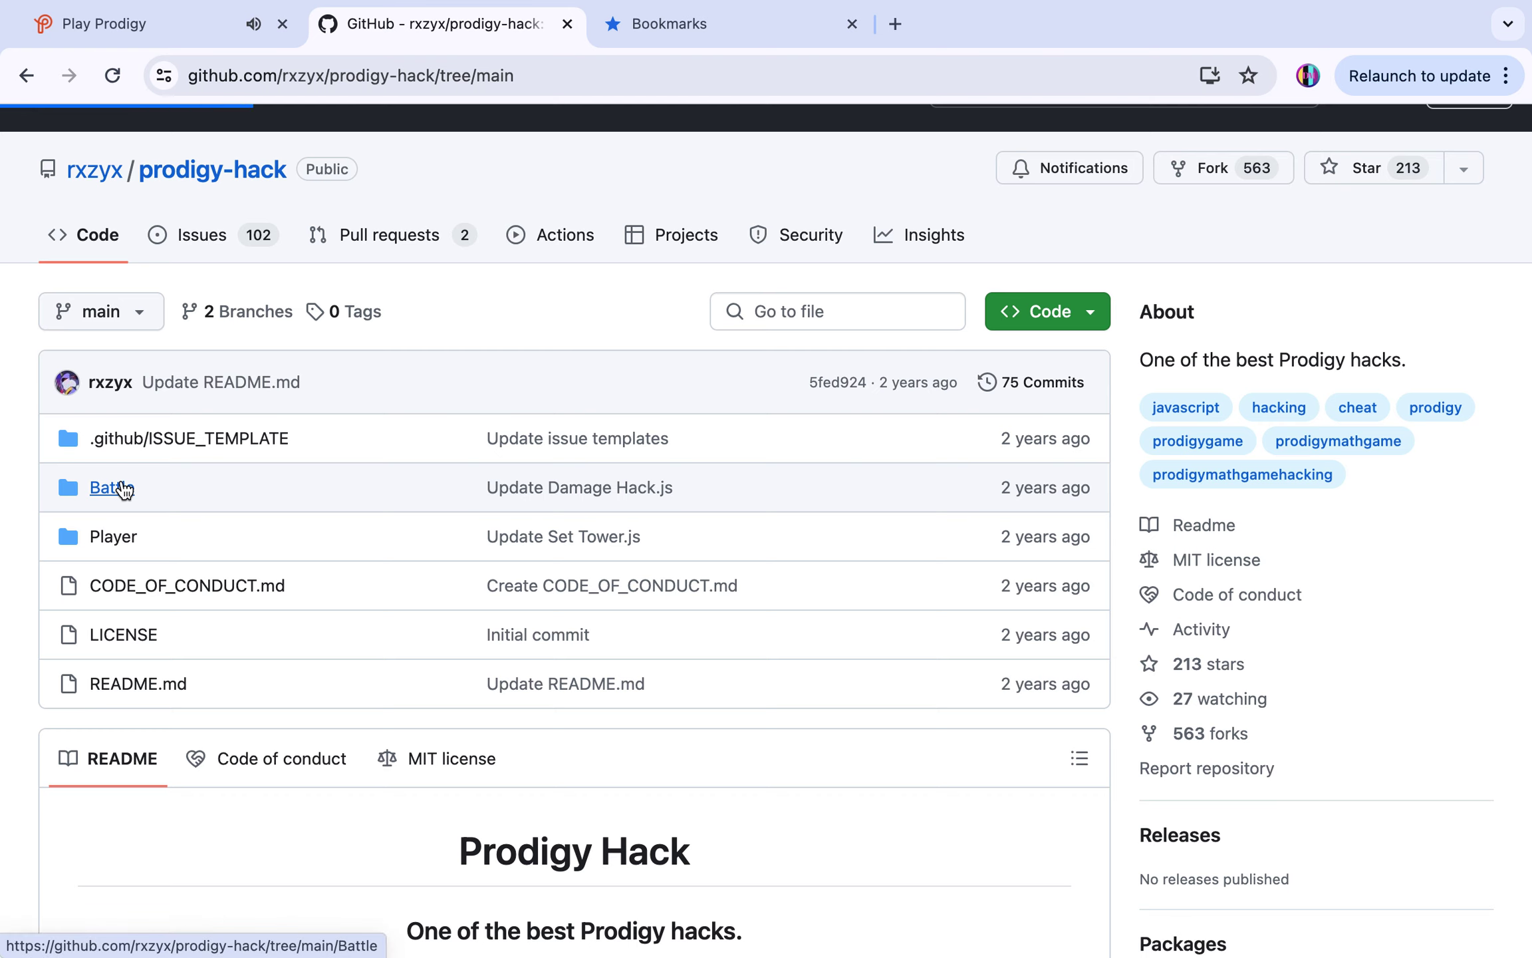
{"action": "scroll", "coordinate": [431, 707], "scroll_direction": "down", "scroll_amount": 1}
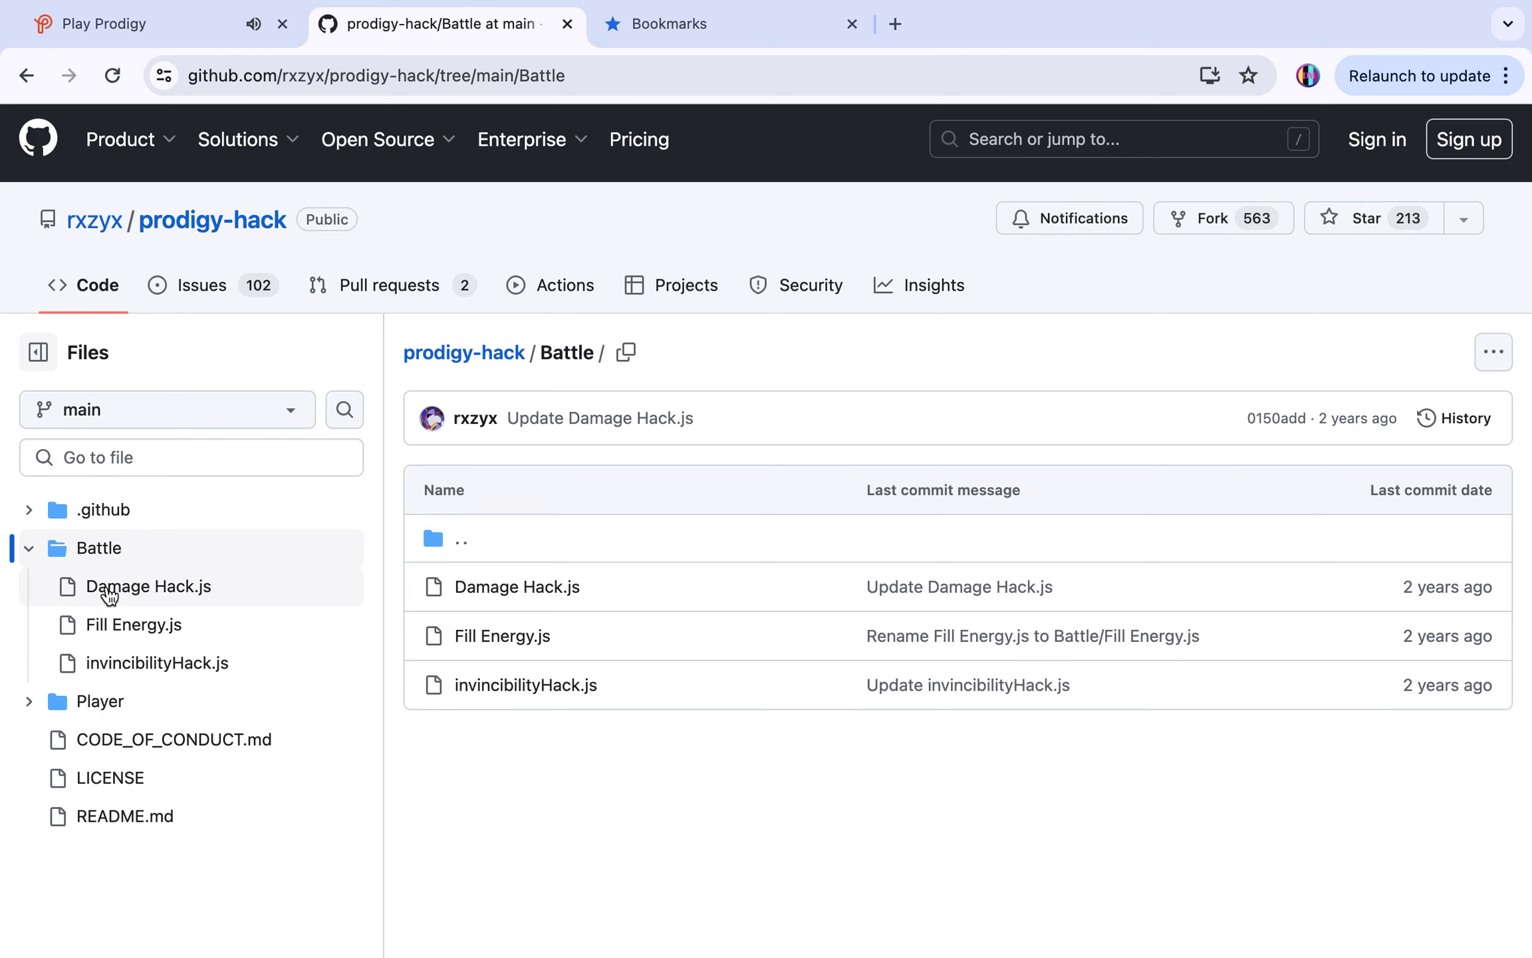
{"action": "left_click", "coordinate": [108, 588]}
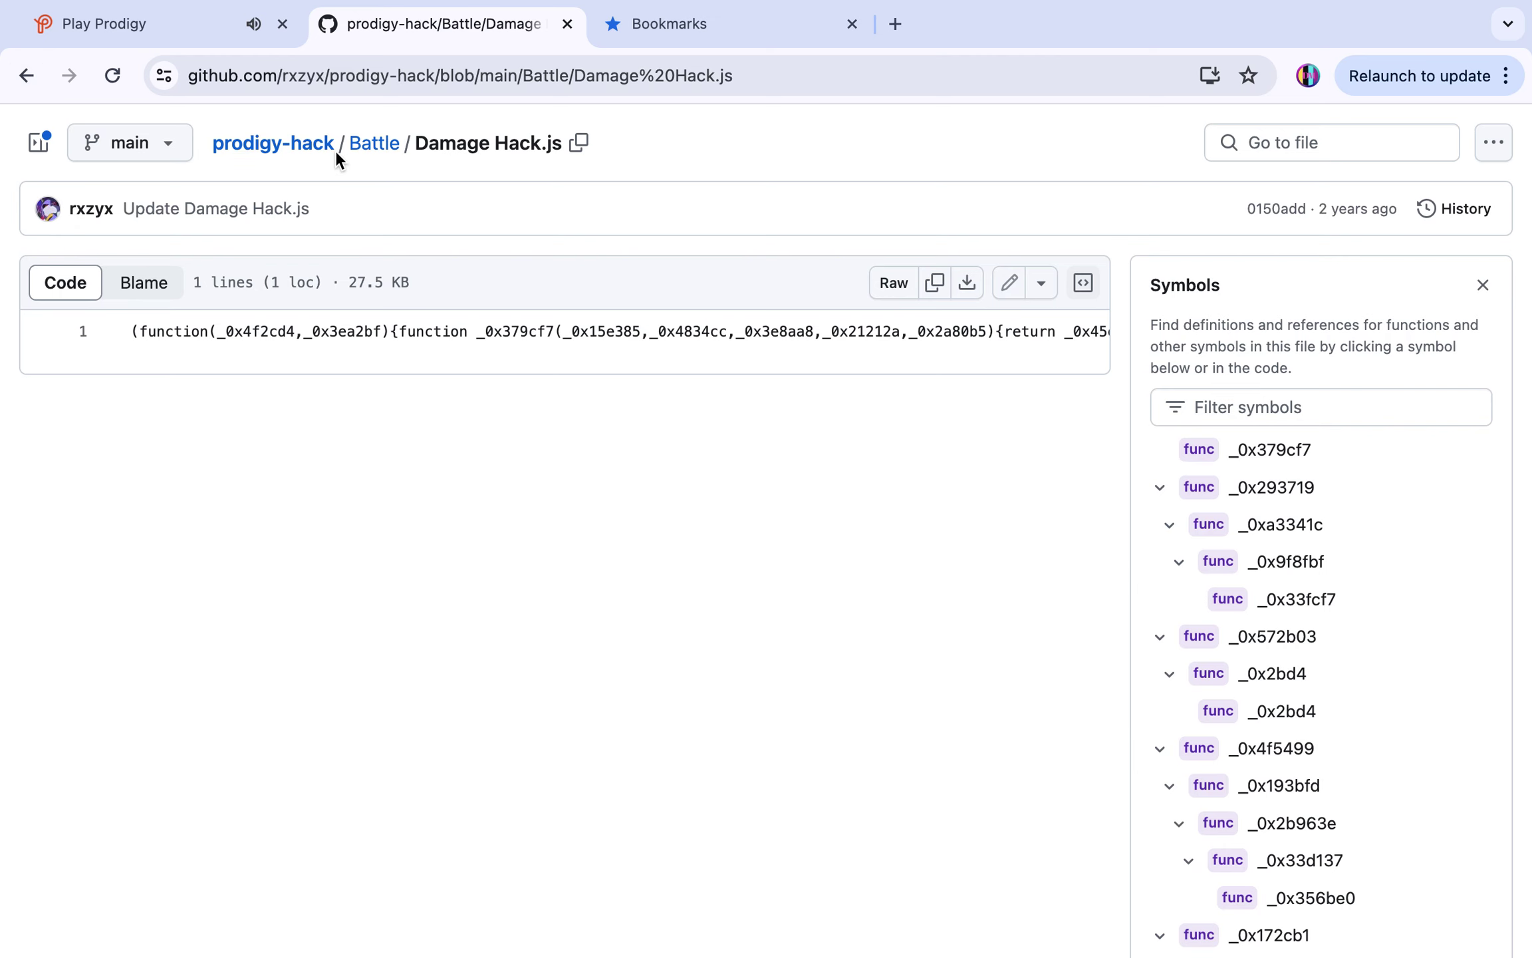
- Return to the prodigy-hack repository root and open the Player folder
{"action": "left_click", "coordinate": [390, 156]}
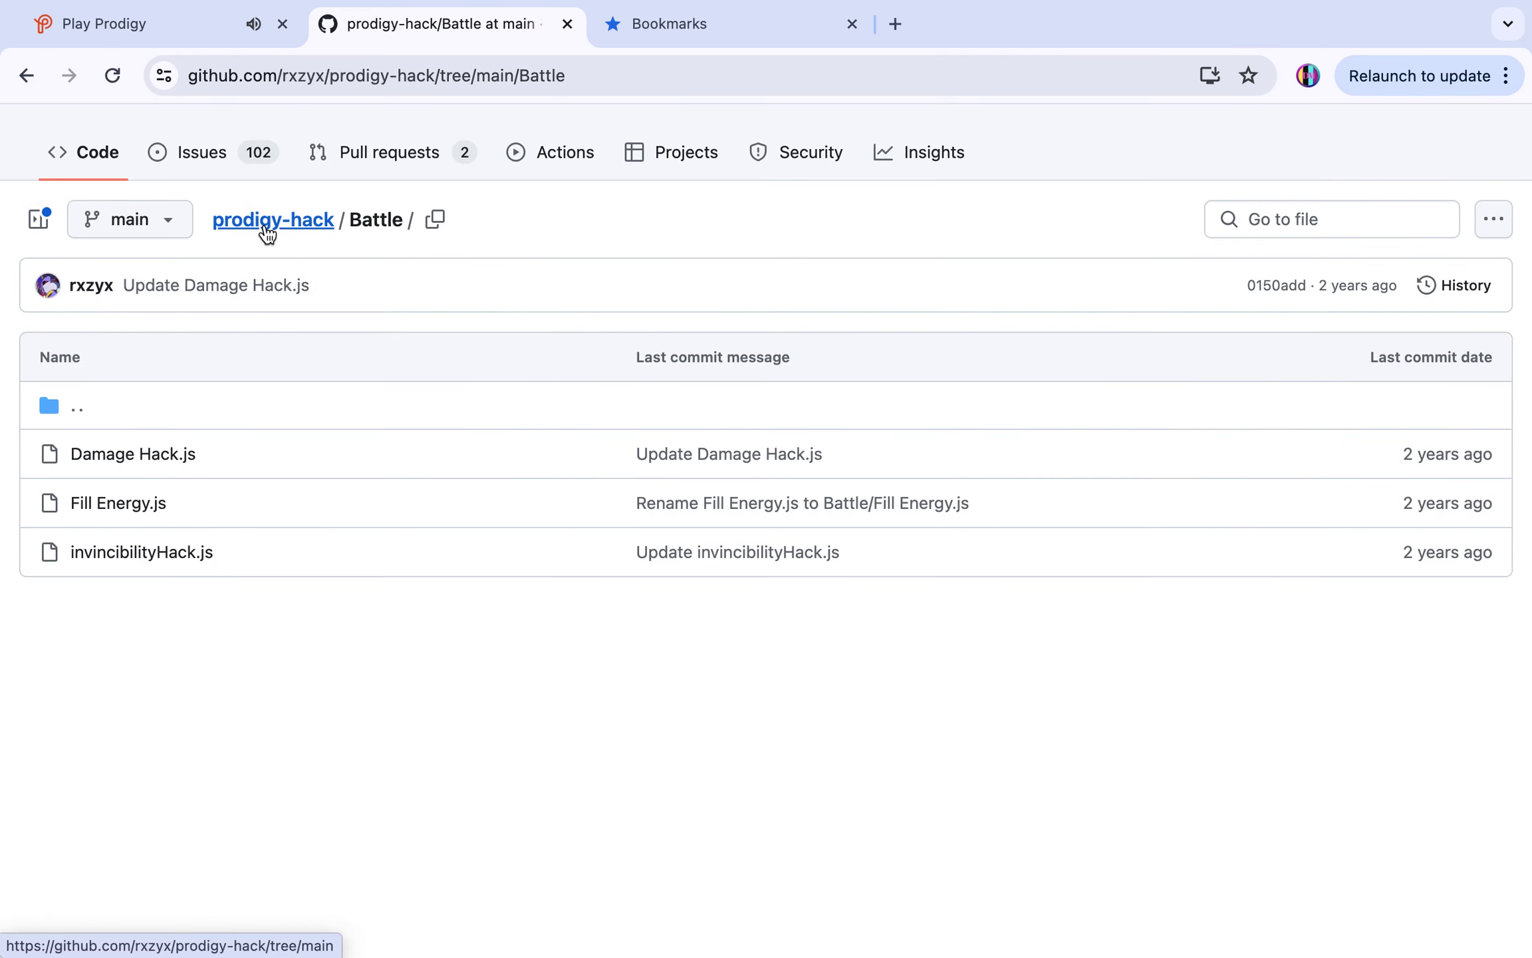
{"action": "left_click", "coordinate": [264, 230]}
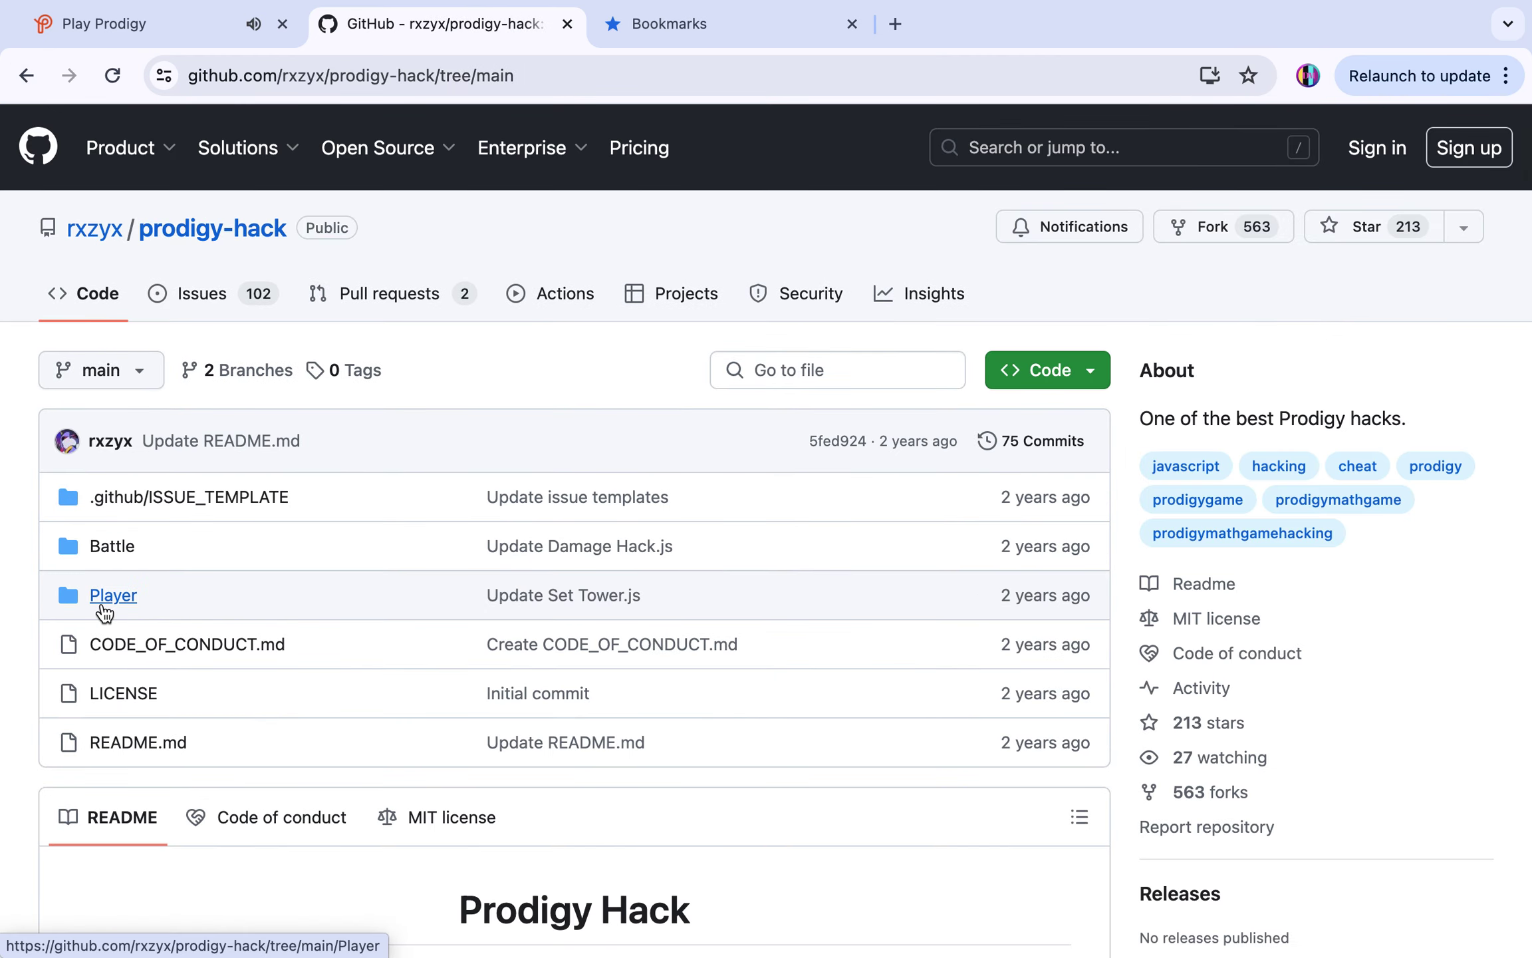
{"action": "left_click", "coordinate": [104, 609]}
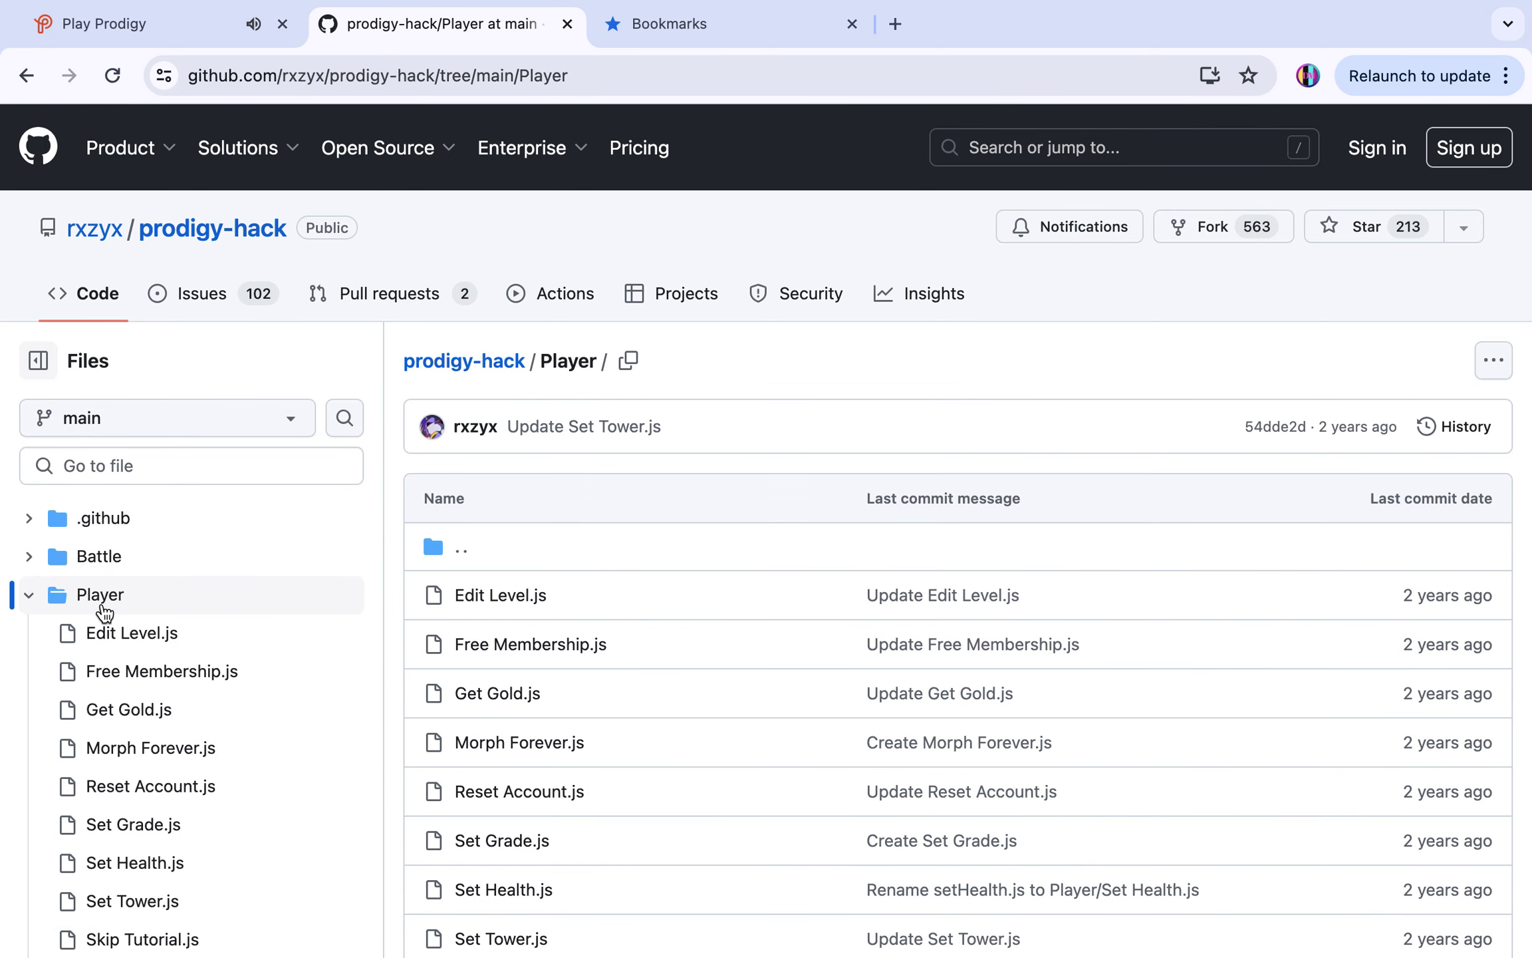
- Open Get Gold.js from the Player folder list, then go back to the Play Prodigy tab
{"action": "scroll", "coordinate": [557, 790], "scroll_direction": "down", "scroll_amount": 1}
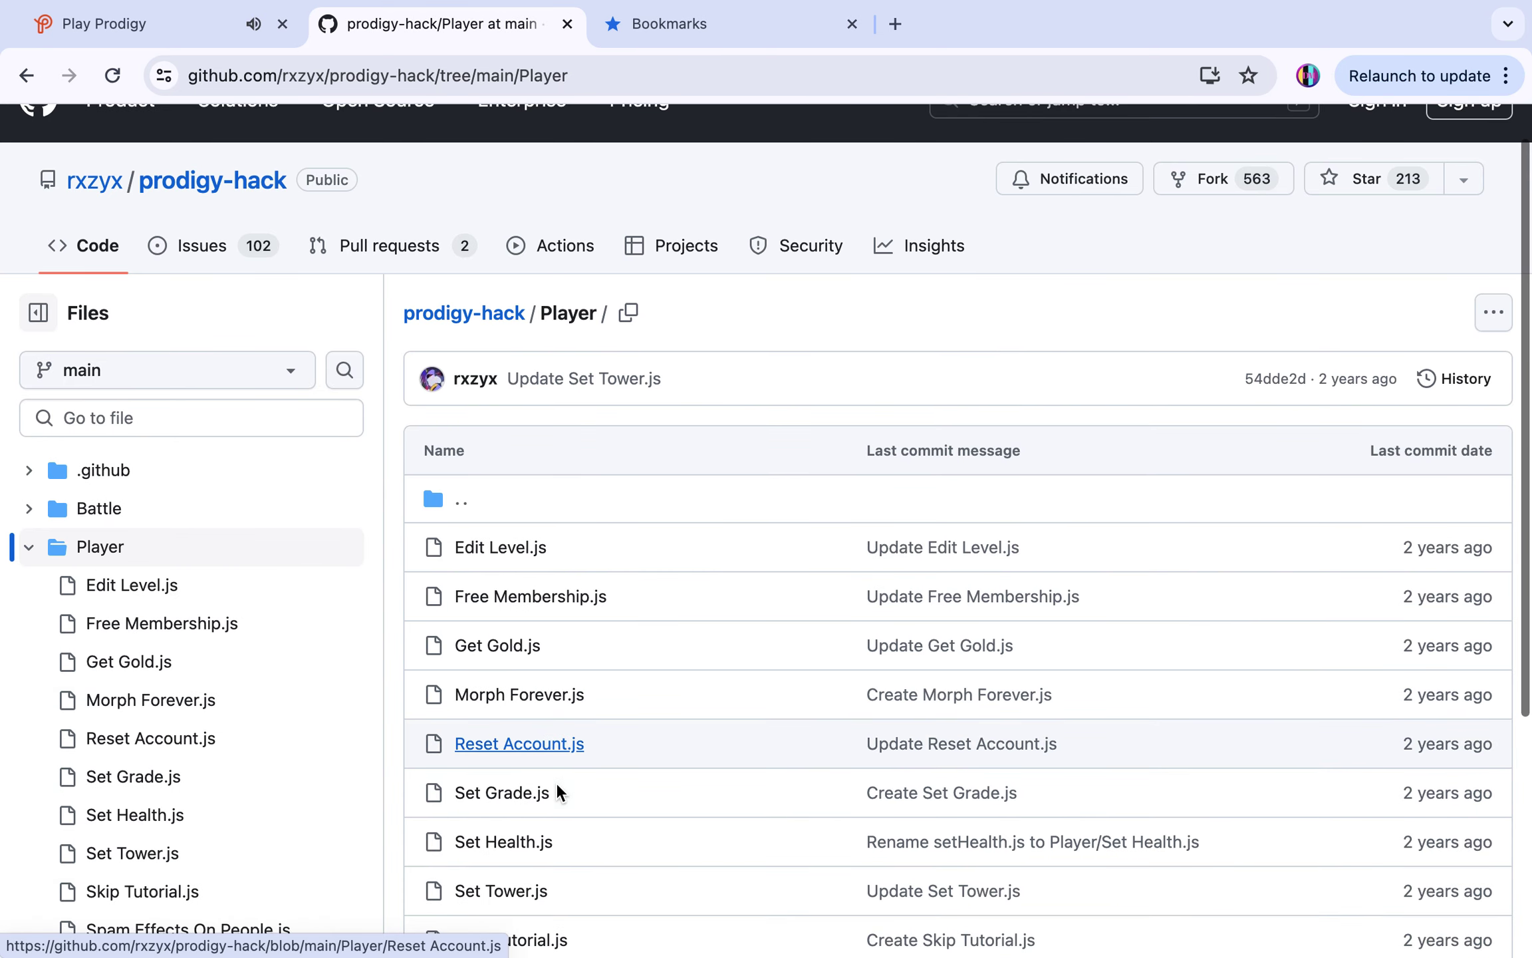
{"action": "scroll", "coordinate": [557, 791], "scroll_direction": "down", "scroll_amount": 5}
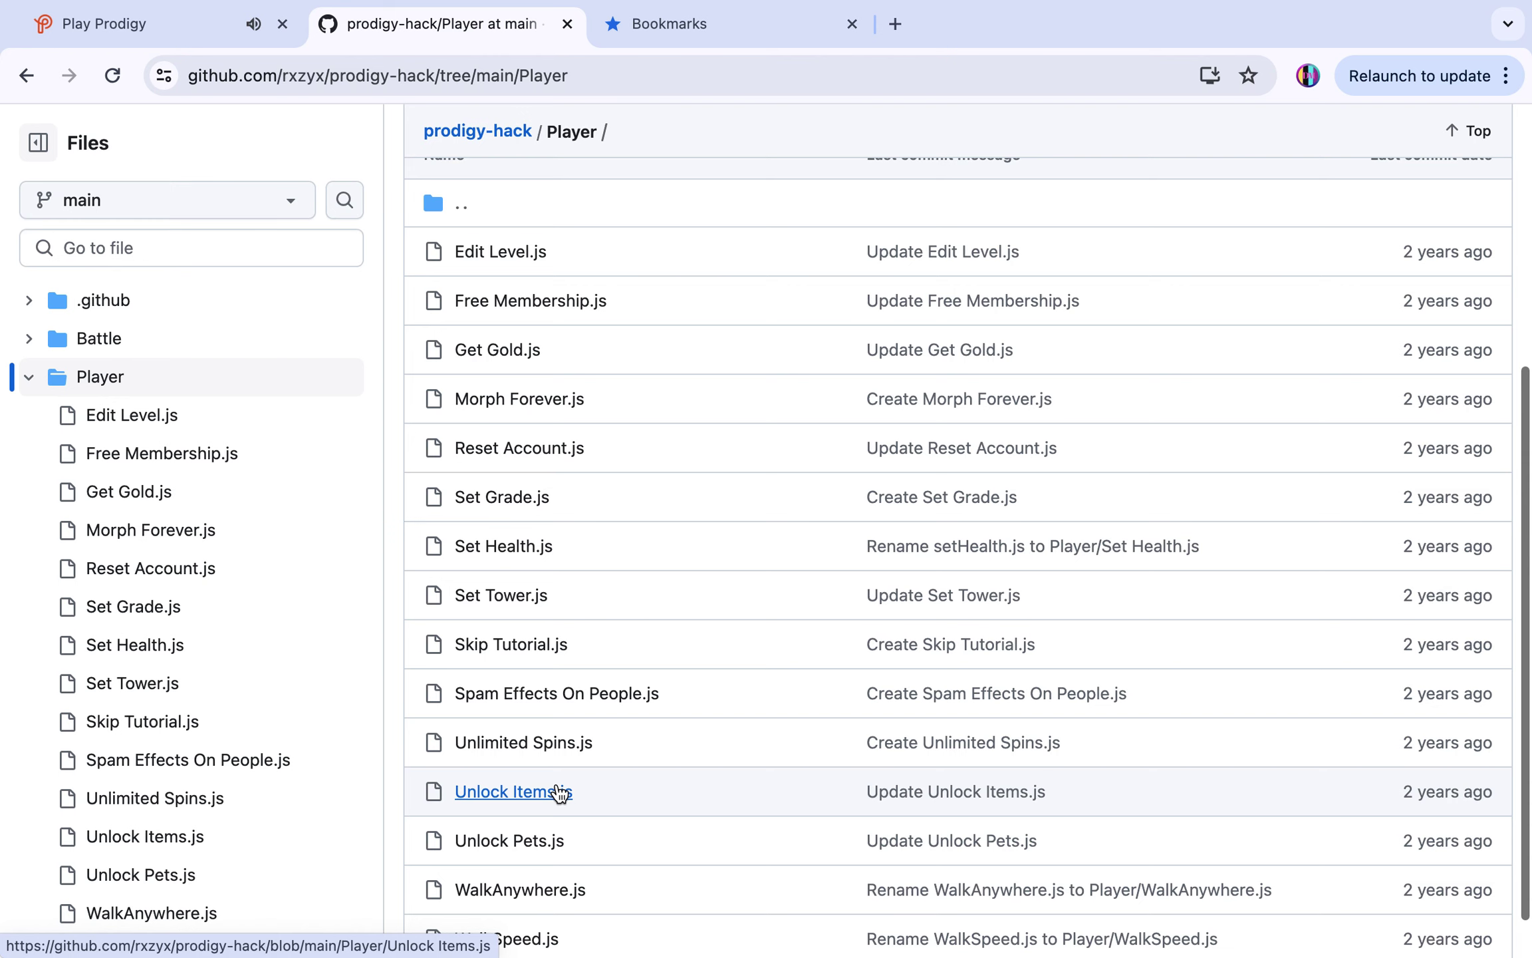
{"action": "scroll", "coordinate": [557, 791], "scroll_direction": "down", "scroll_amount": 1}
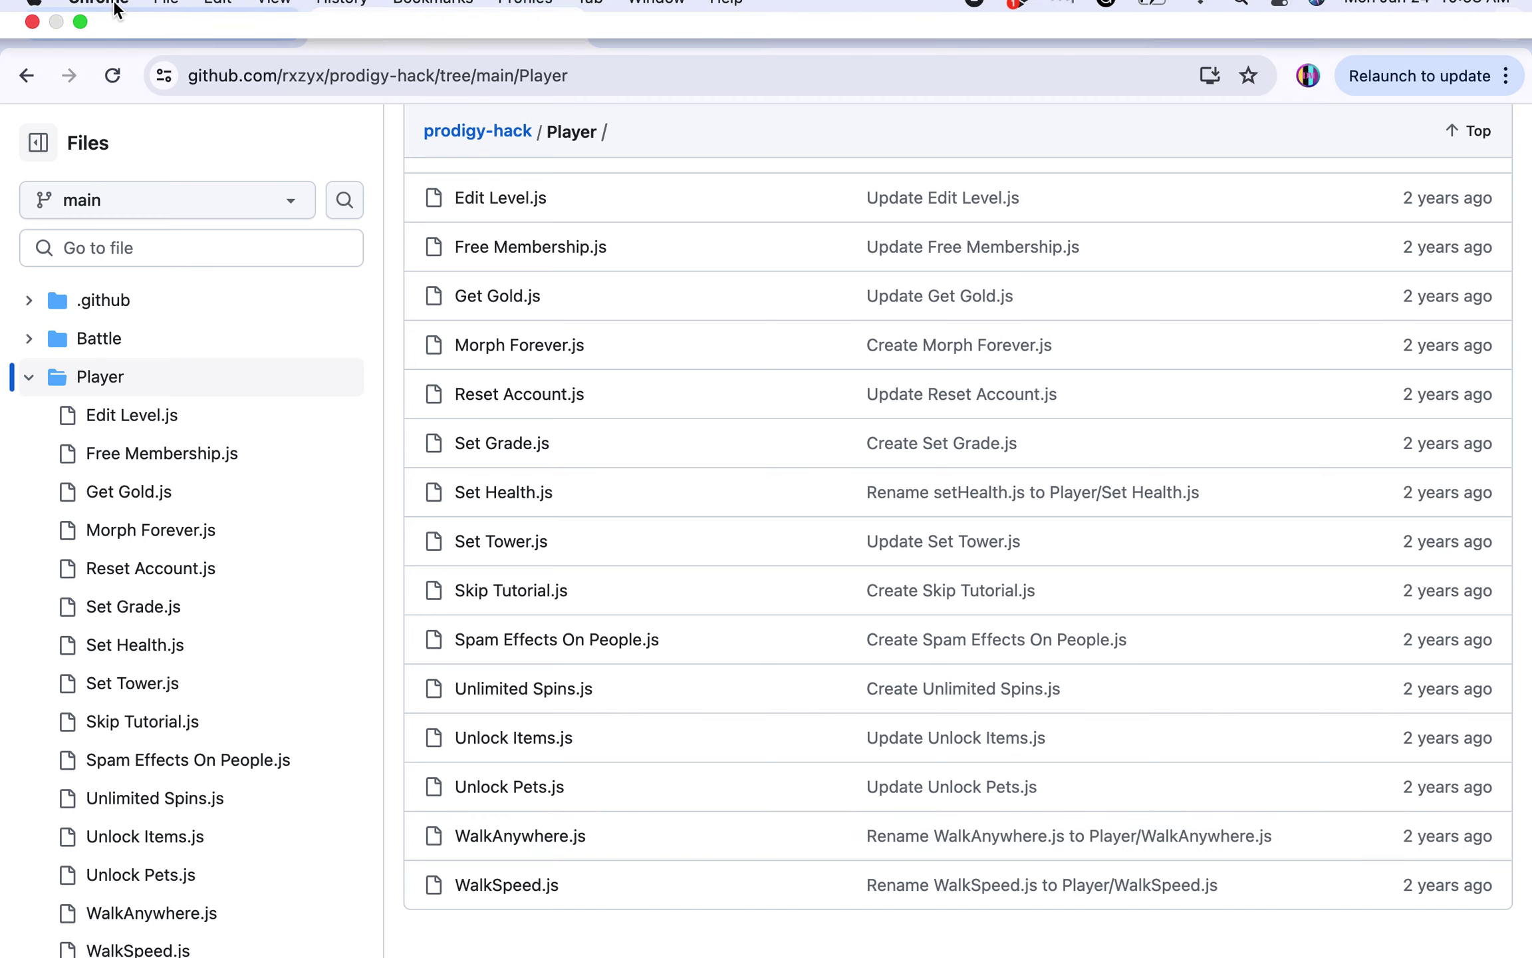
{"action": "scroll", "coordinate": [823, 459], "scroll_direction": "up", "scroll_amount": 5}
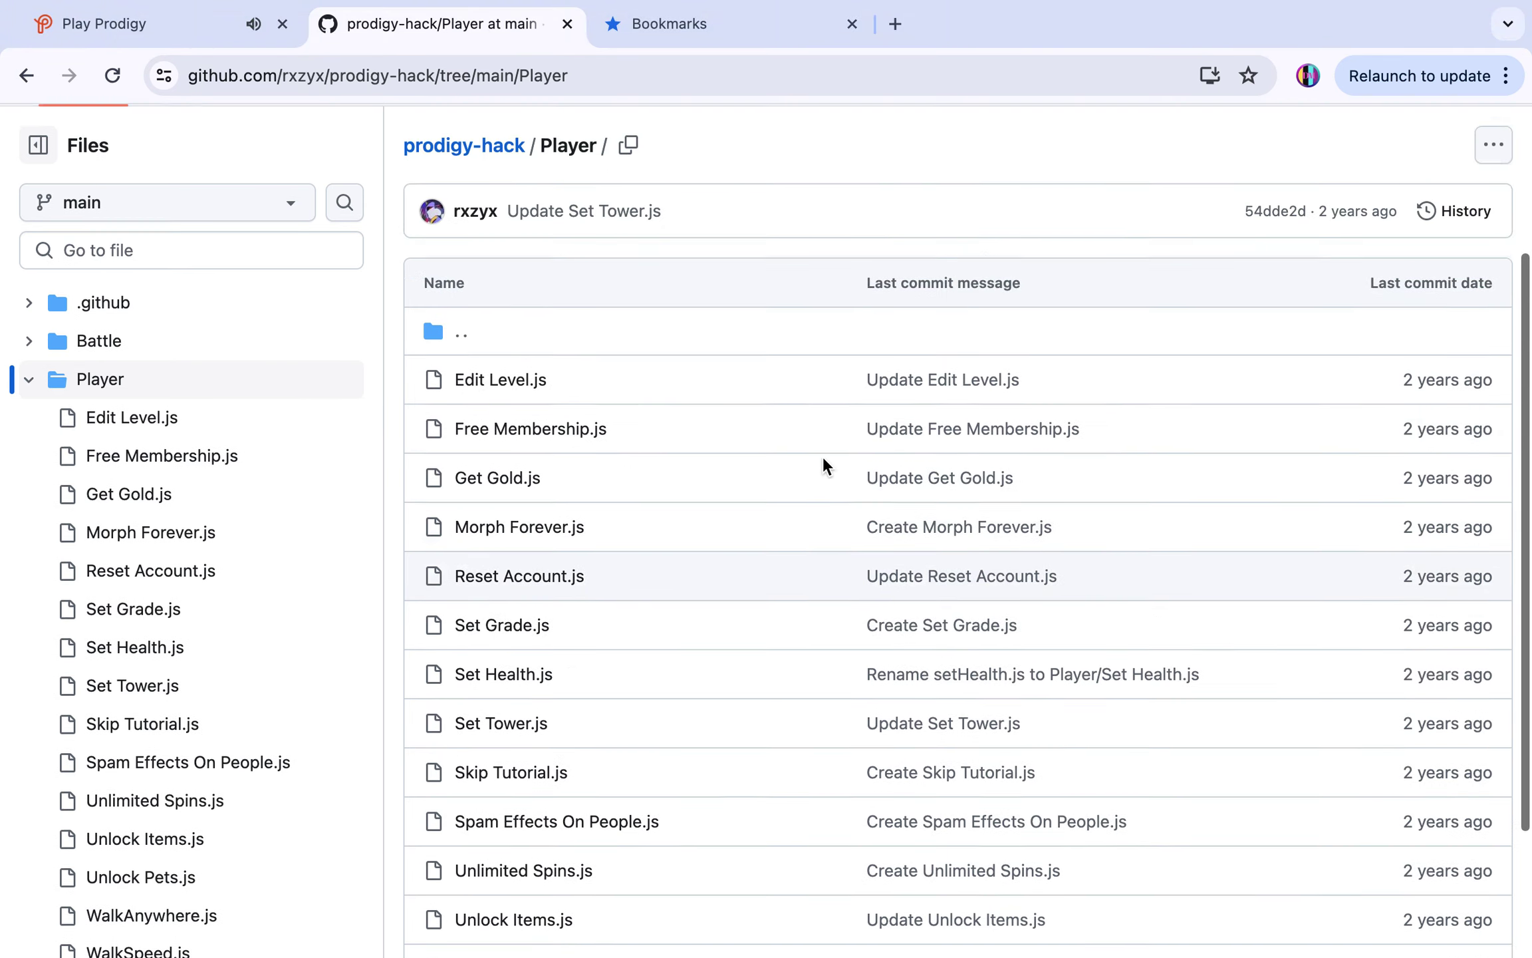
{"action": "scroll", "coordinate": [823, 467], "scroll_direction": "down", "scroll_amount": 5}
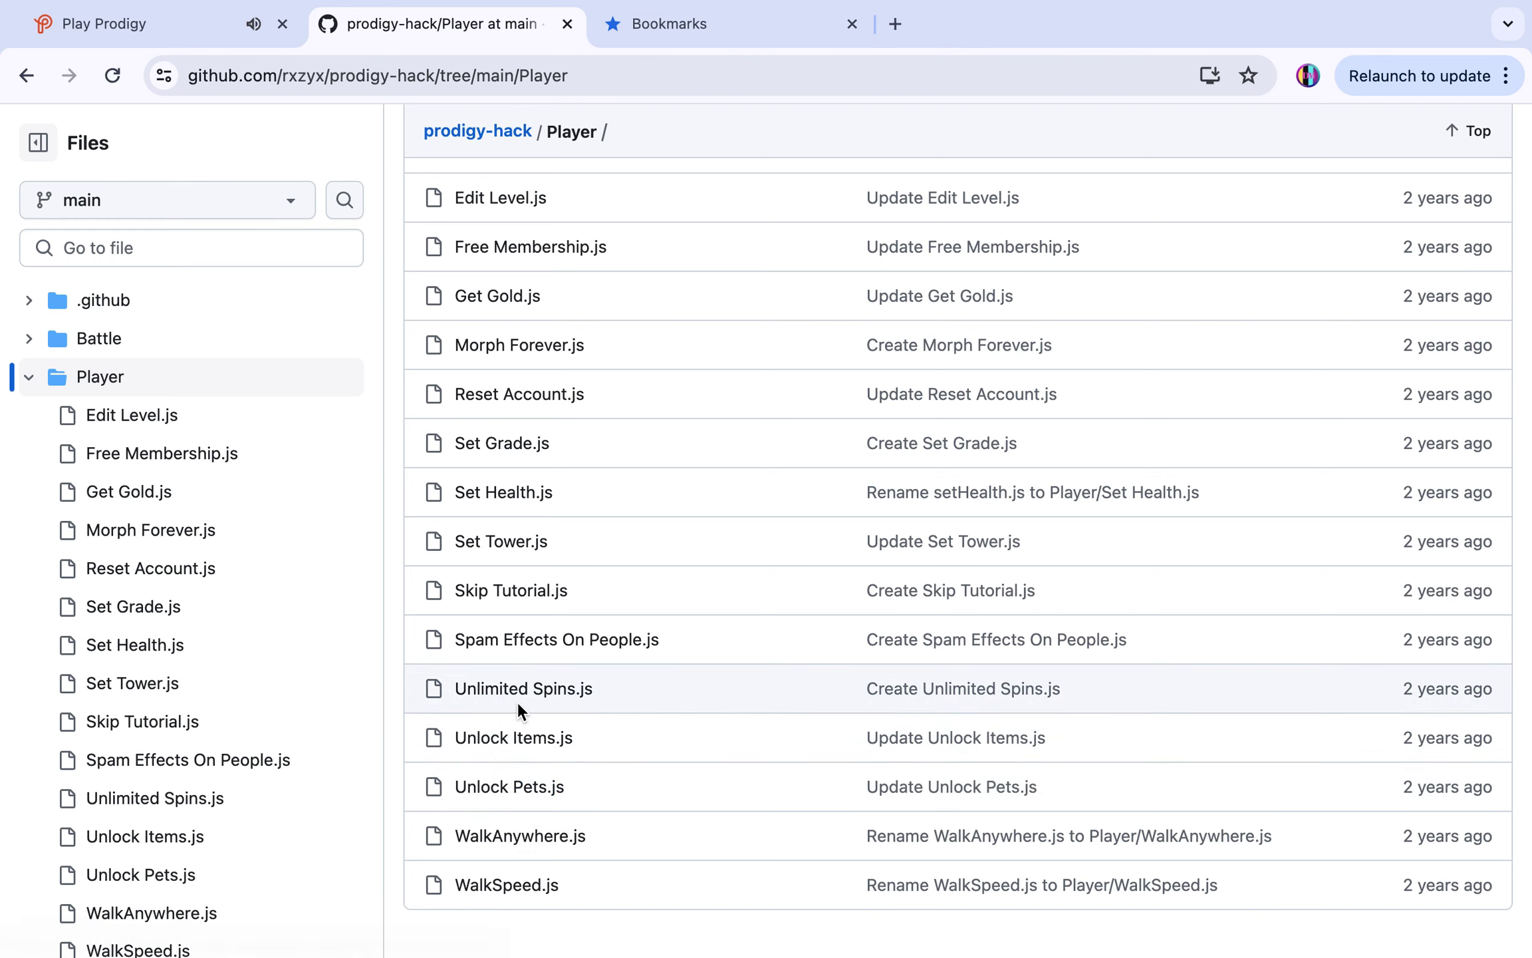
{"action": "scroll", "coordinate": [525, 690], "scroll_direction": "up", "scroll_amount": 1}
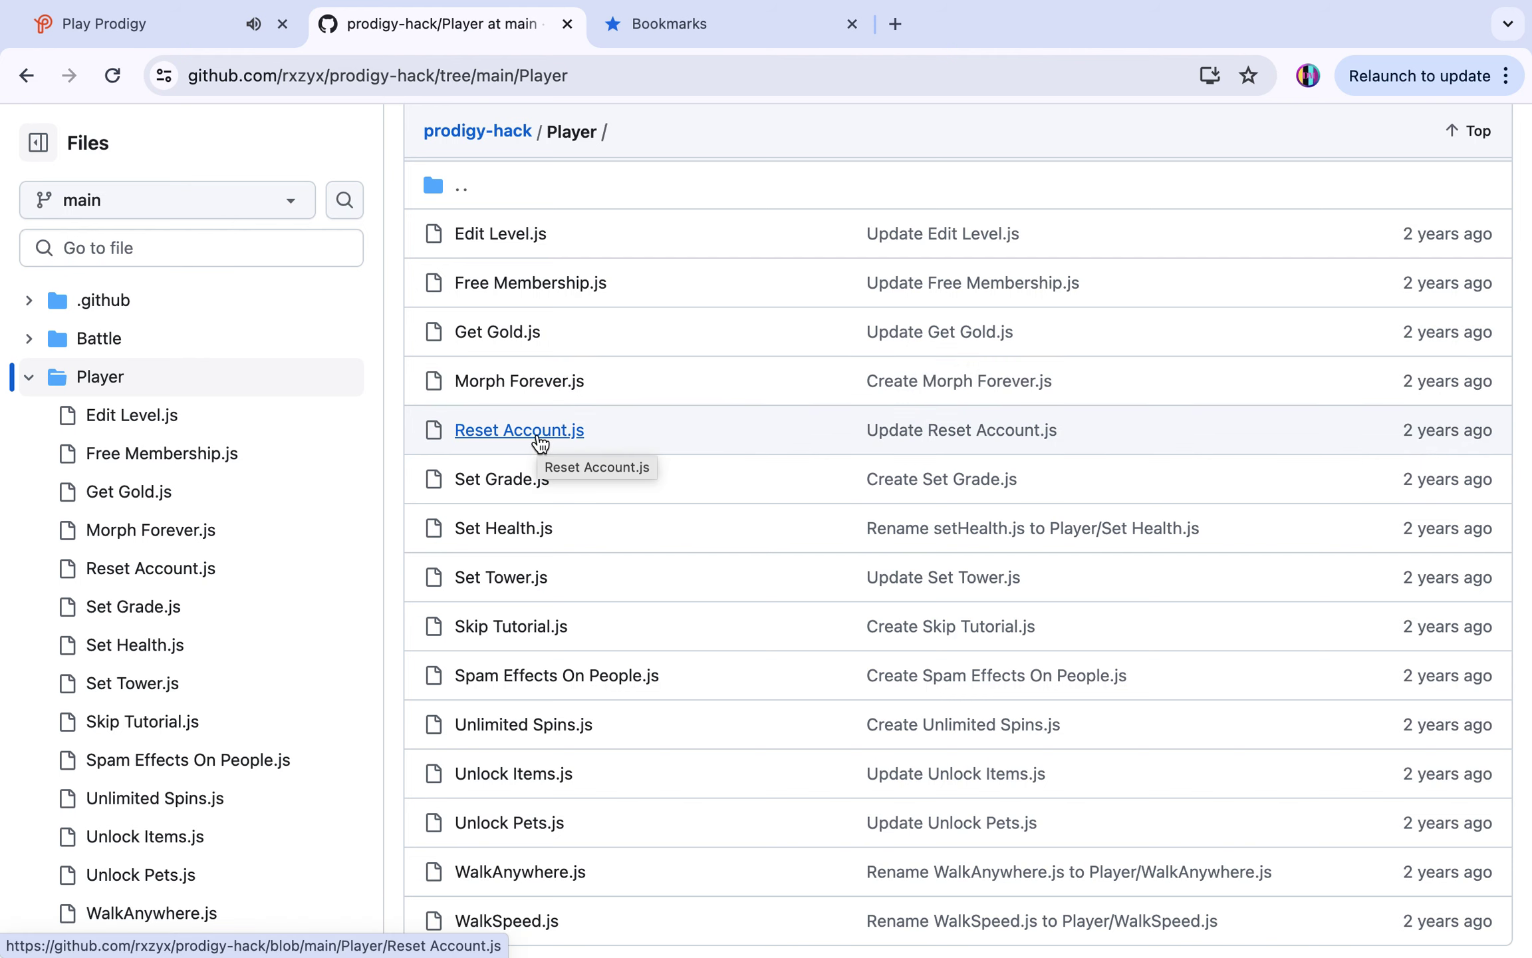
{"action": "scroll", "coordinate": [745, 161], "scroll_direction": "up", "scroll_amount": 1}
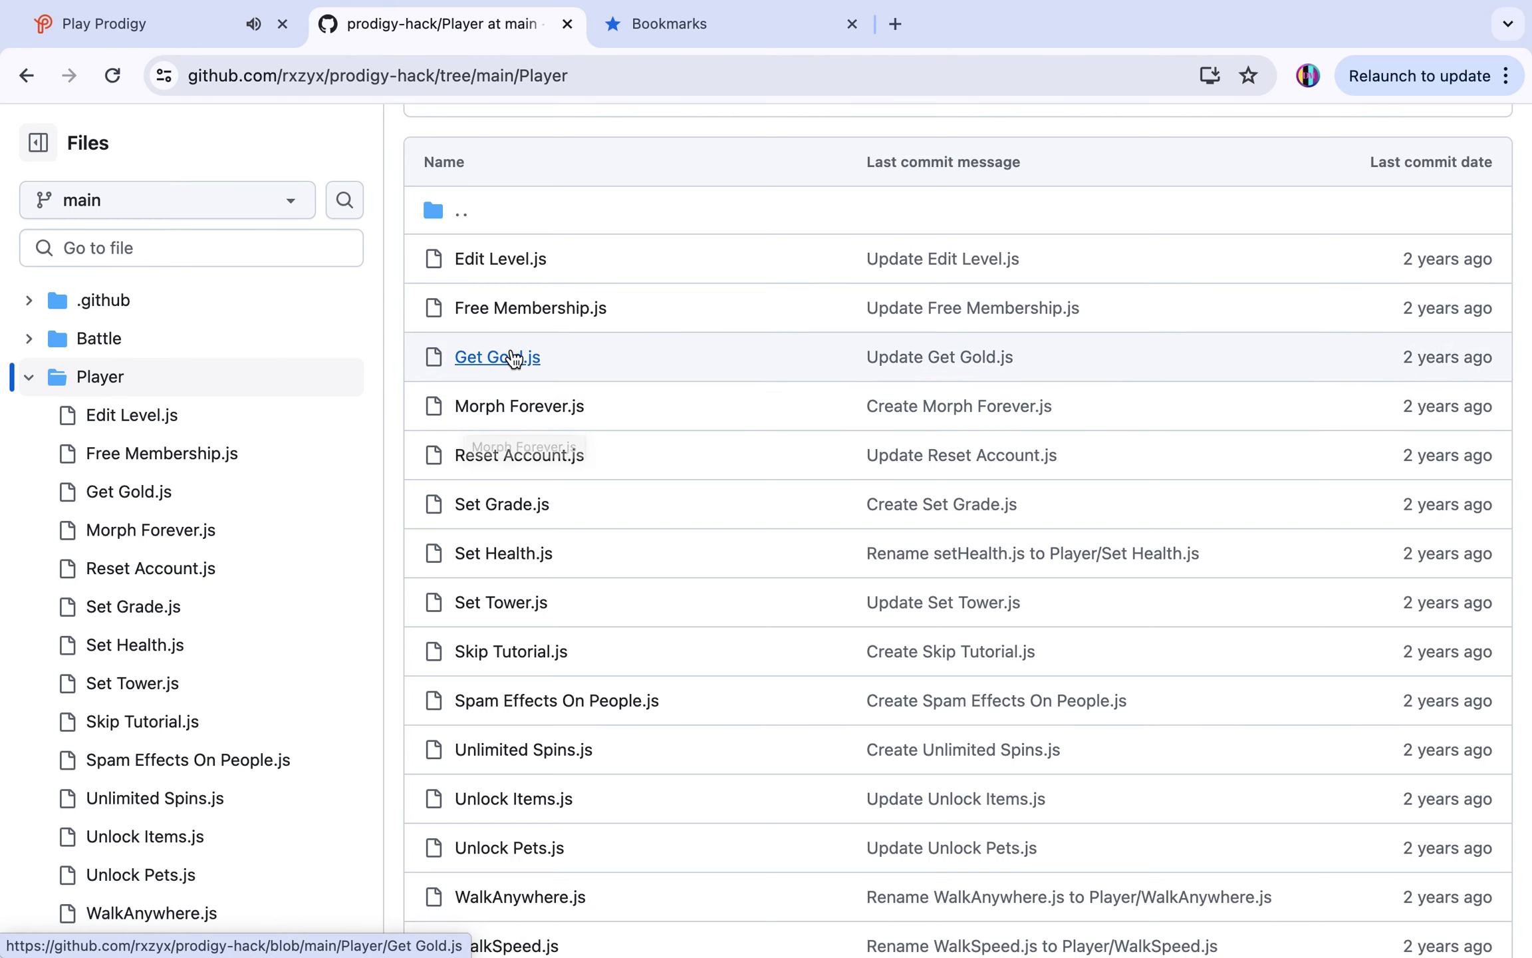
{"action": "left_click", "coordinate": [513, 358]}
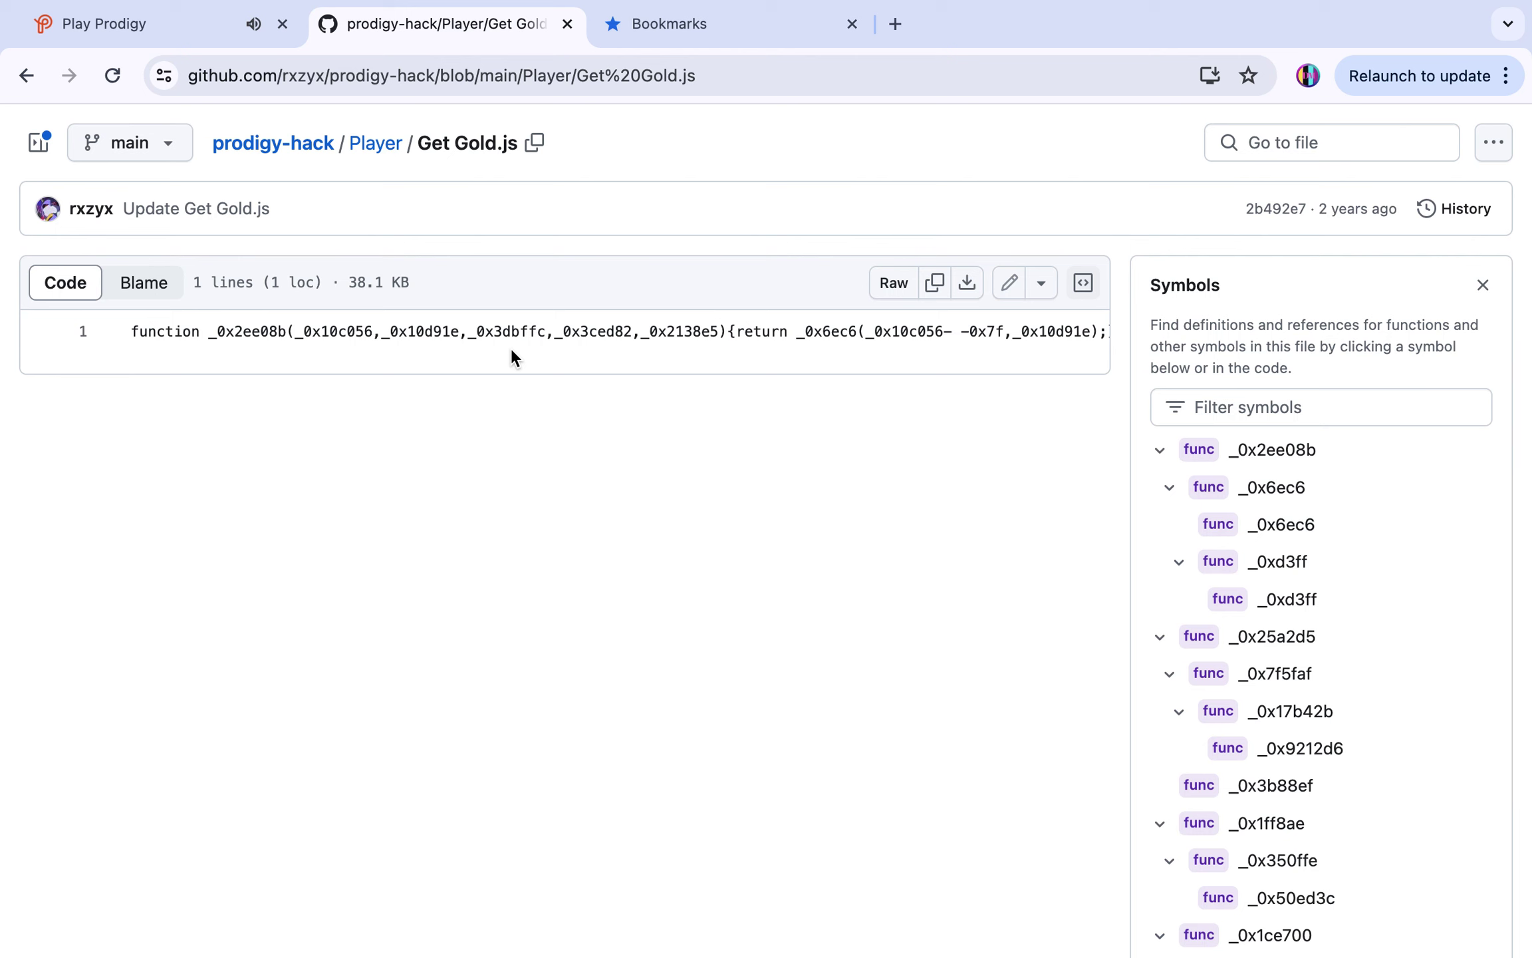
{"action": "left_click", "coordinate": [150, 20]}
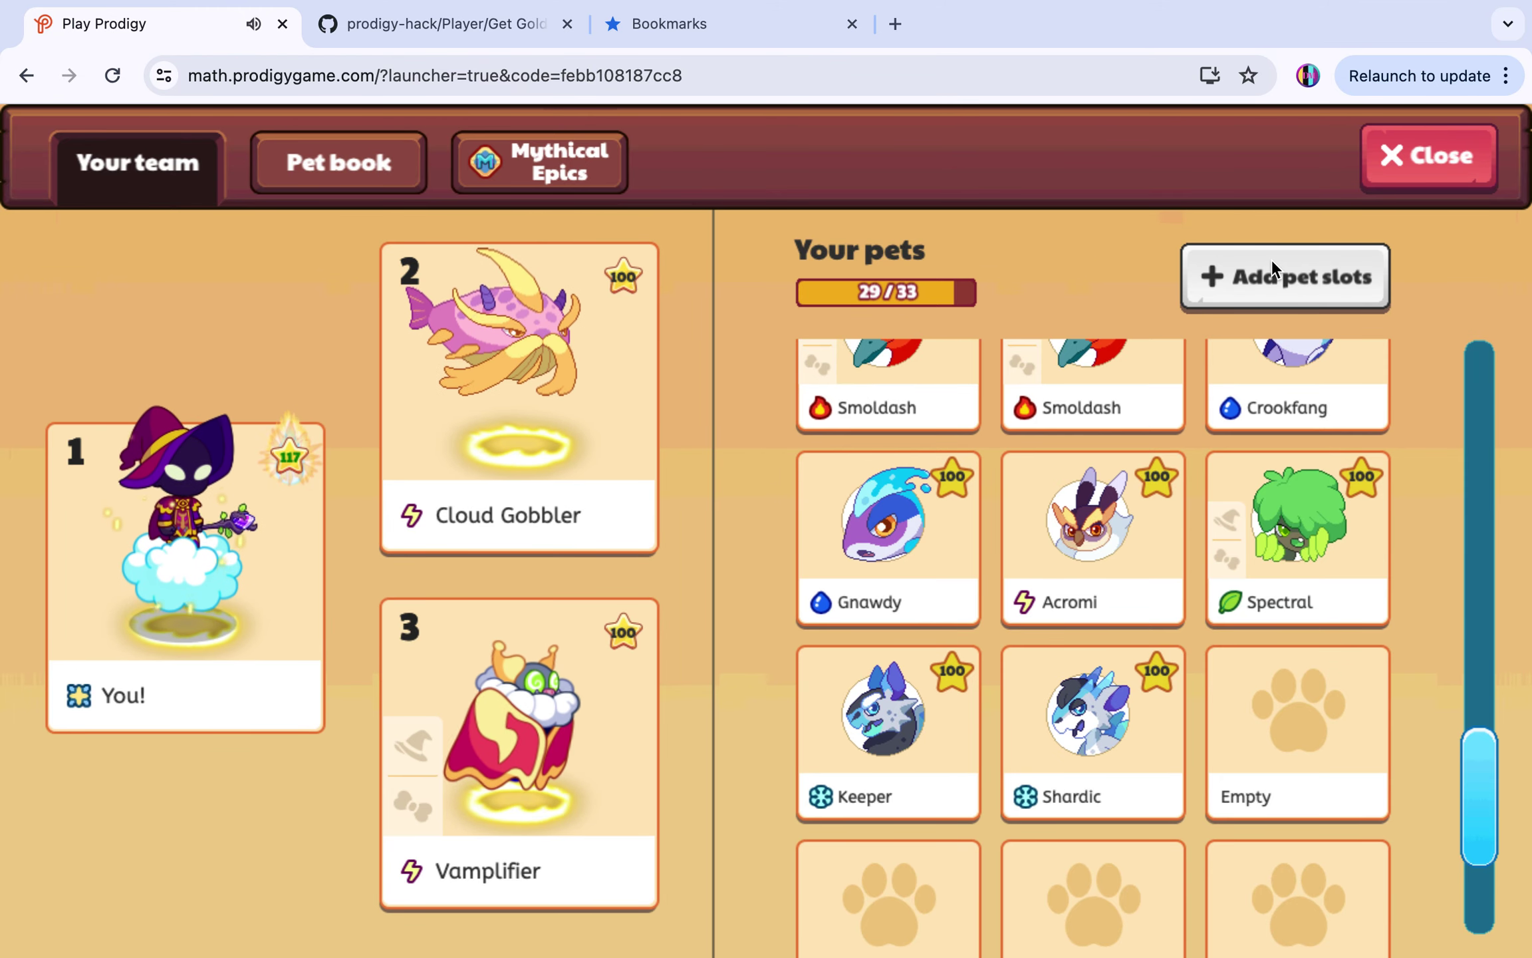
{"action": "left_click", "coordinate": [1269, 276]}
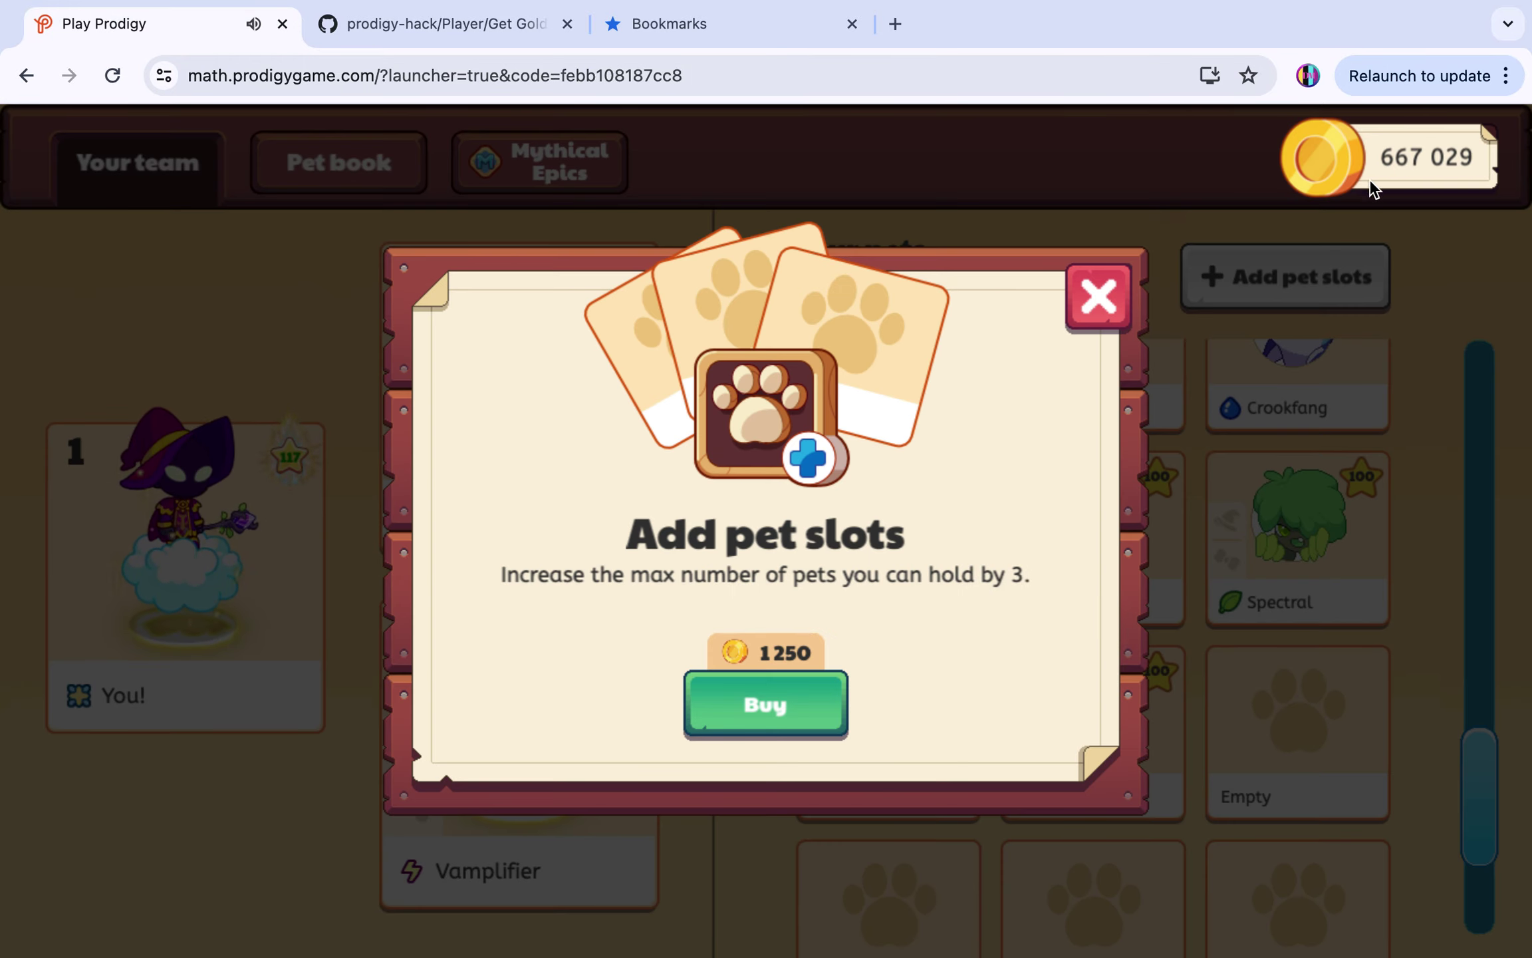
{"action": "left_click", "coordinate": [1105, 318]}
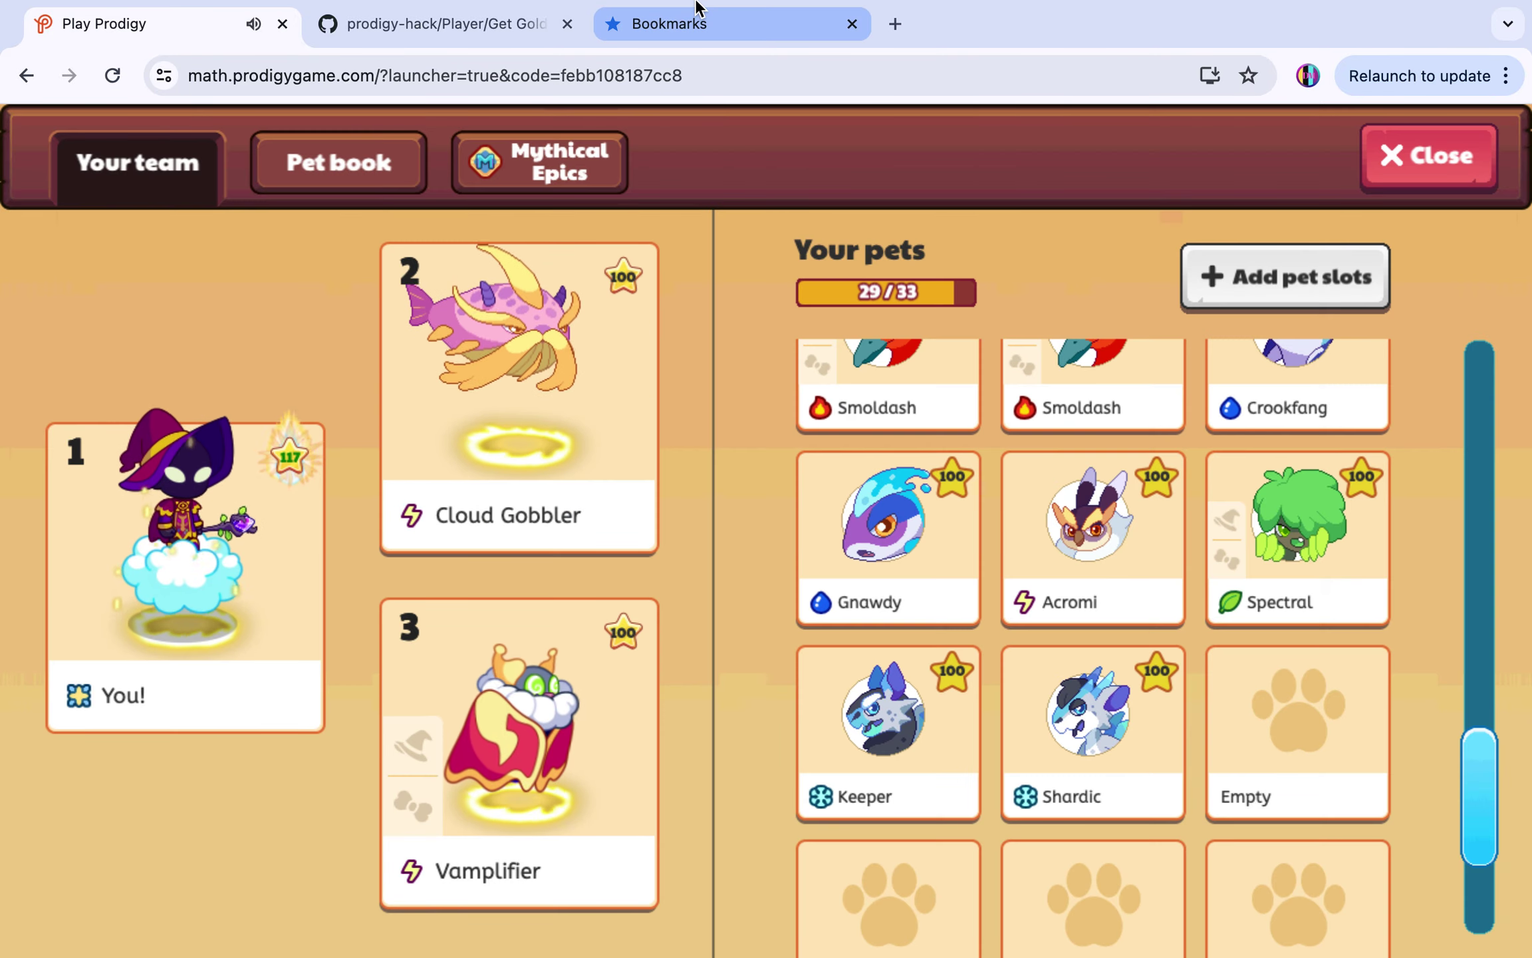
{"action": "mouse_move", "coordinate": [698, 15]}
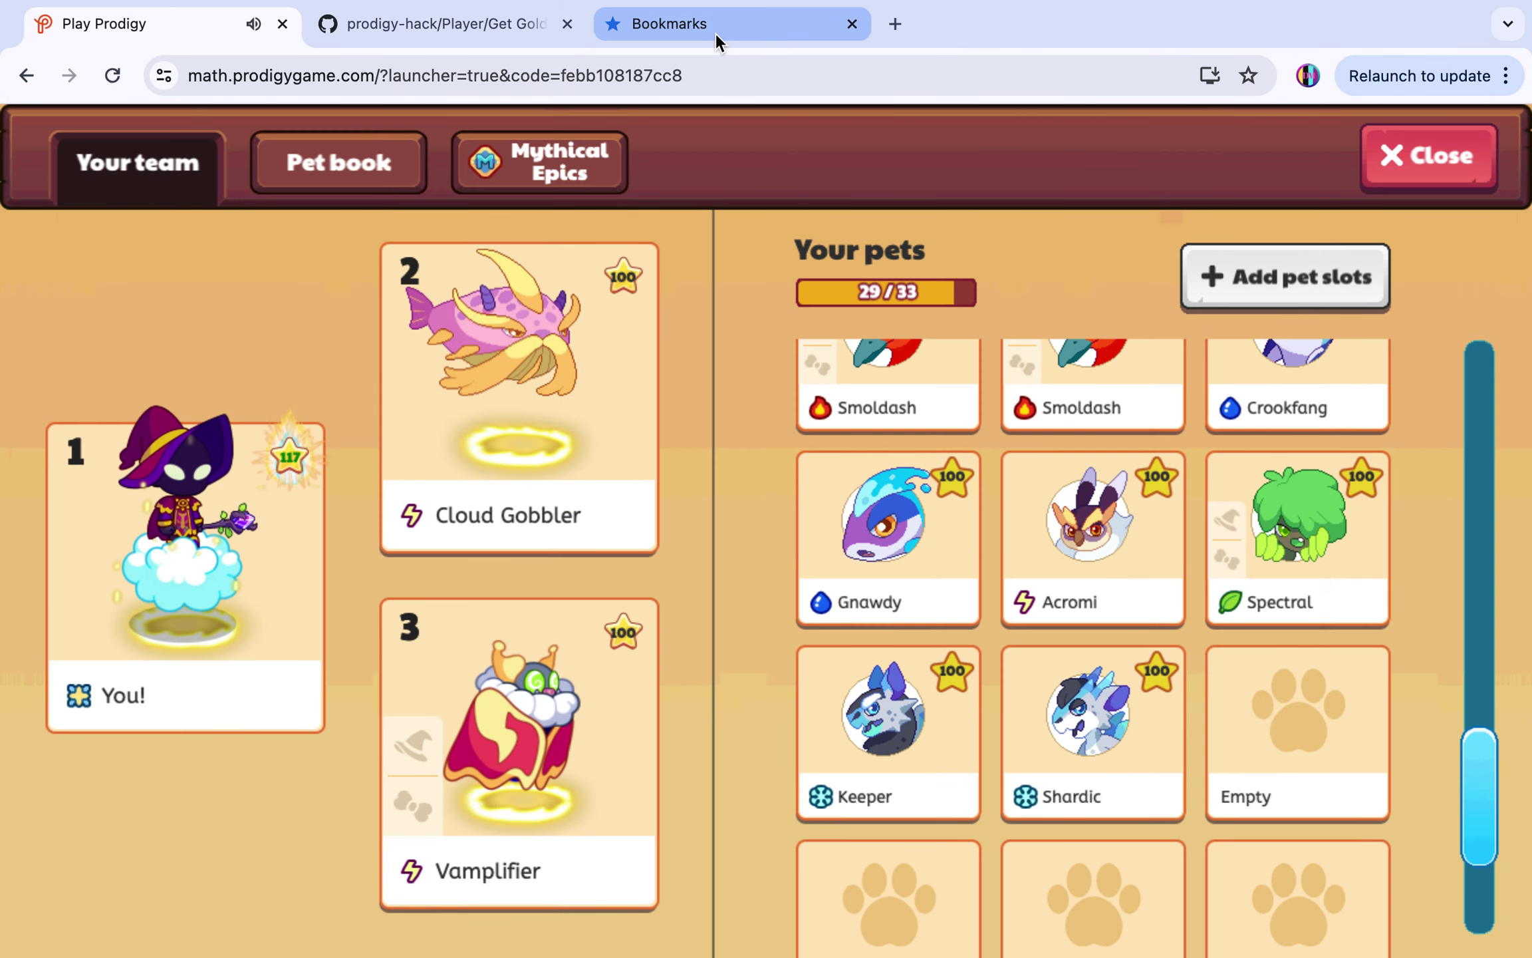
- Remove the GOLD, OP PET GIVER and Haha bookmarks in the bookmarks manager
{"action": "left_click", "coordinate": [721, 33]}
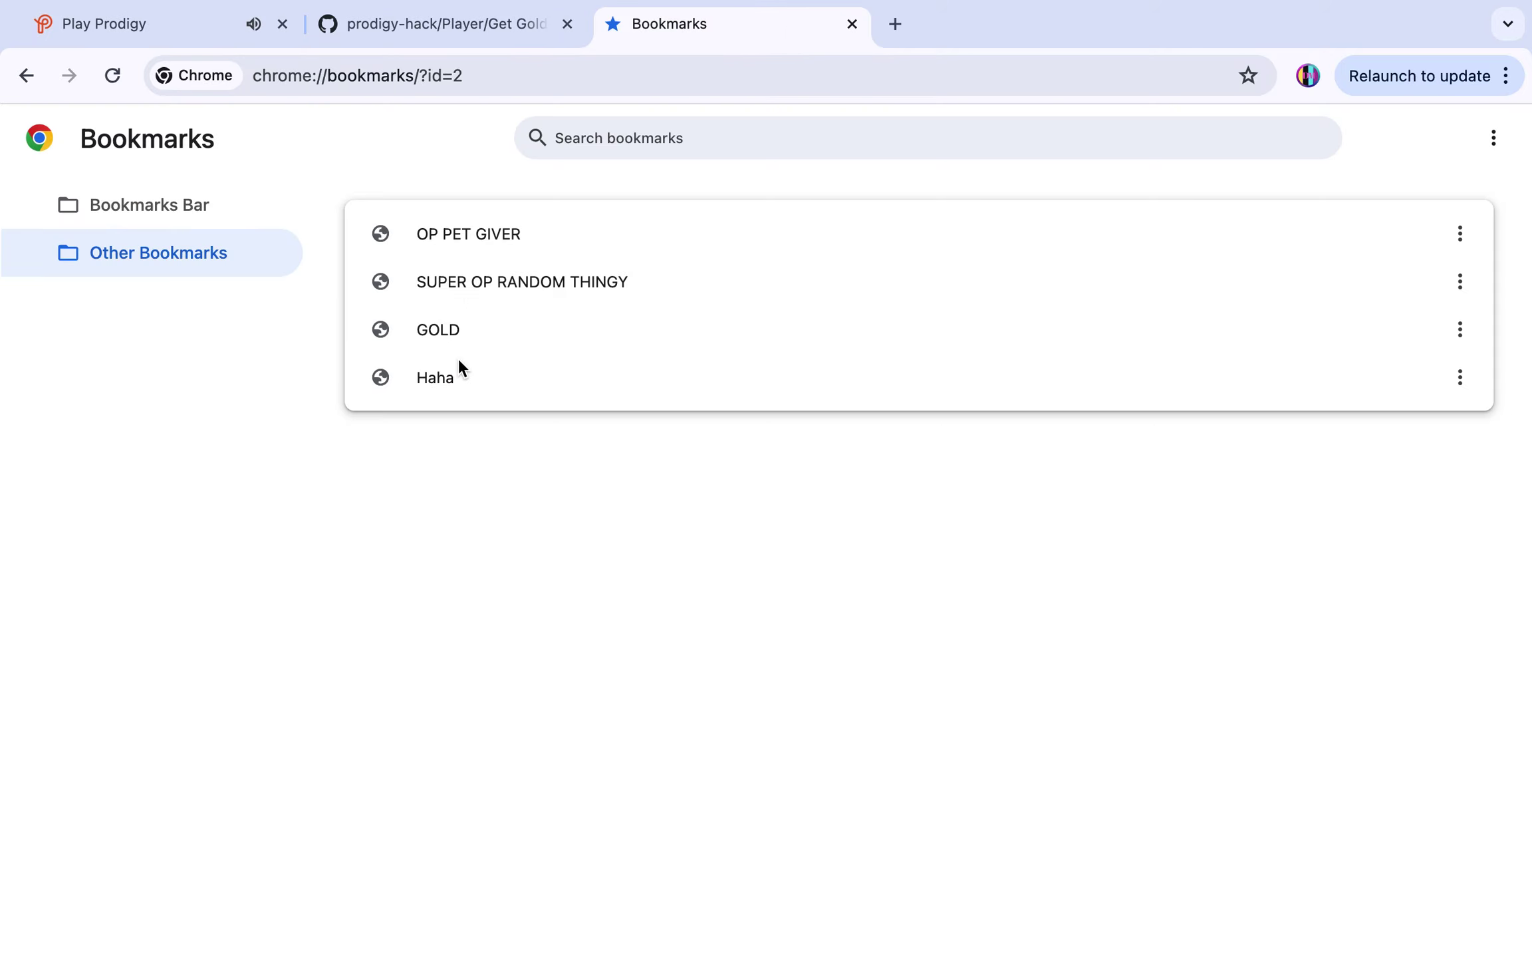
{"action": "left_click", "coordinate": [1460, 329]}
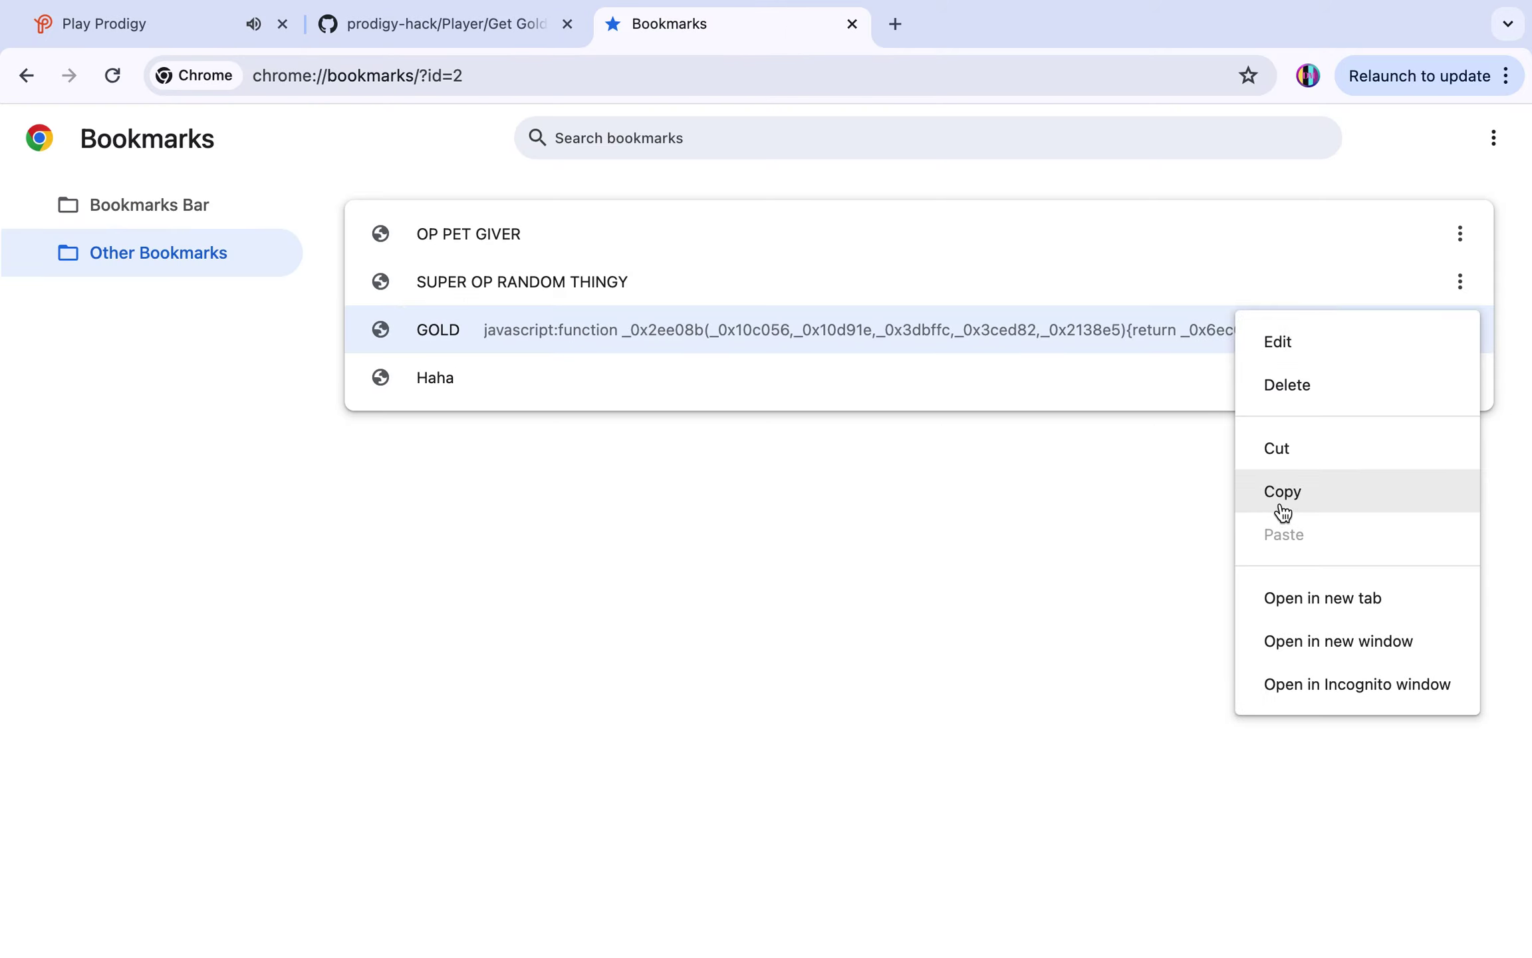
{"action": "left_click", "coordinate": [1286, 384]}
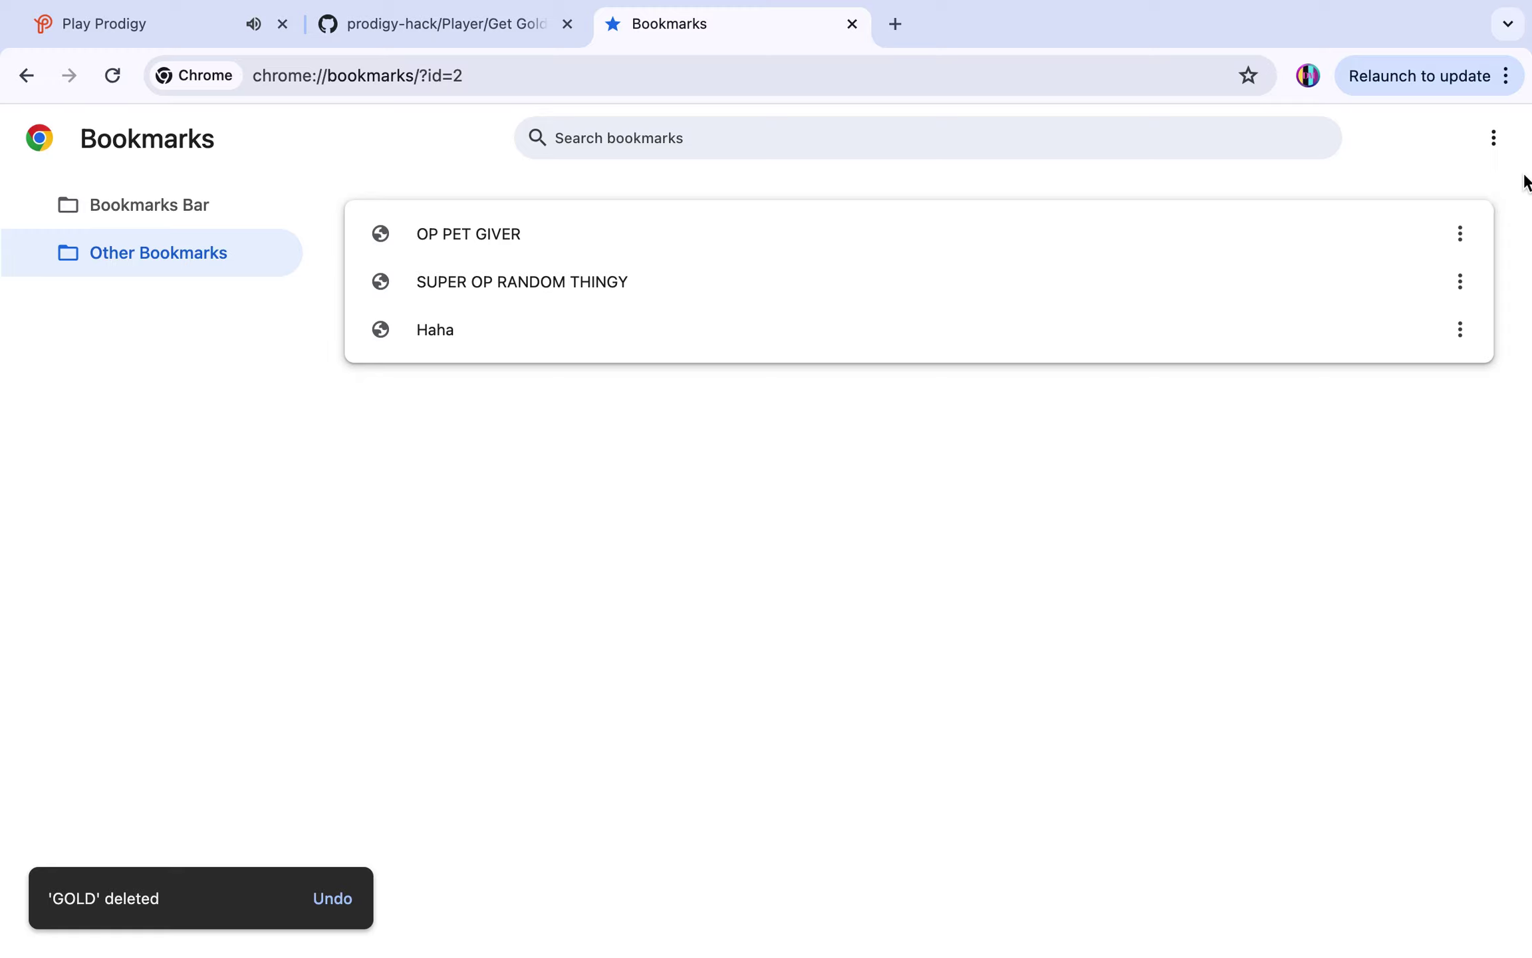
{"action": "left_click", "coordinate": [1460, 234]}
{"action": "left_click", "coordinate": [1309, 288]}
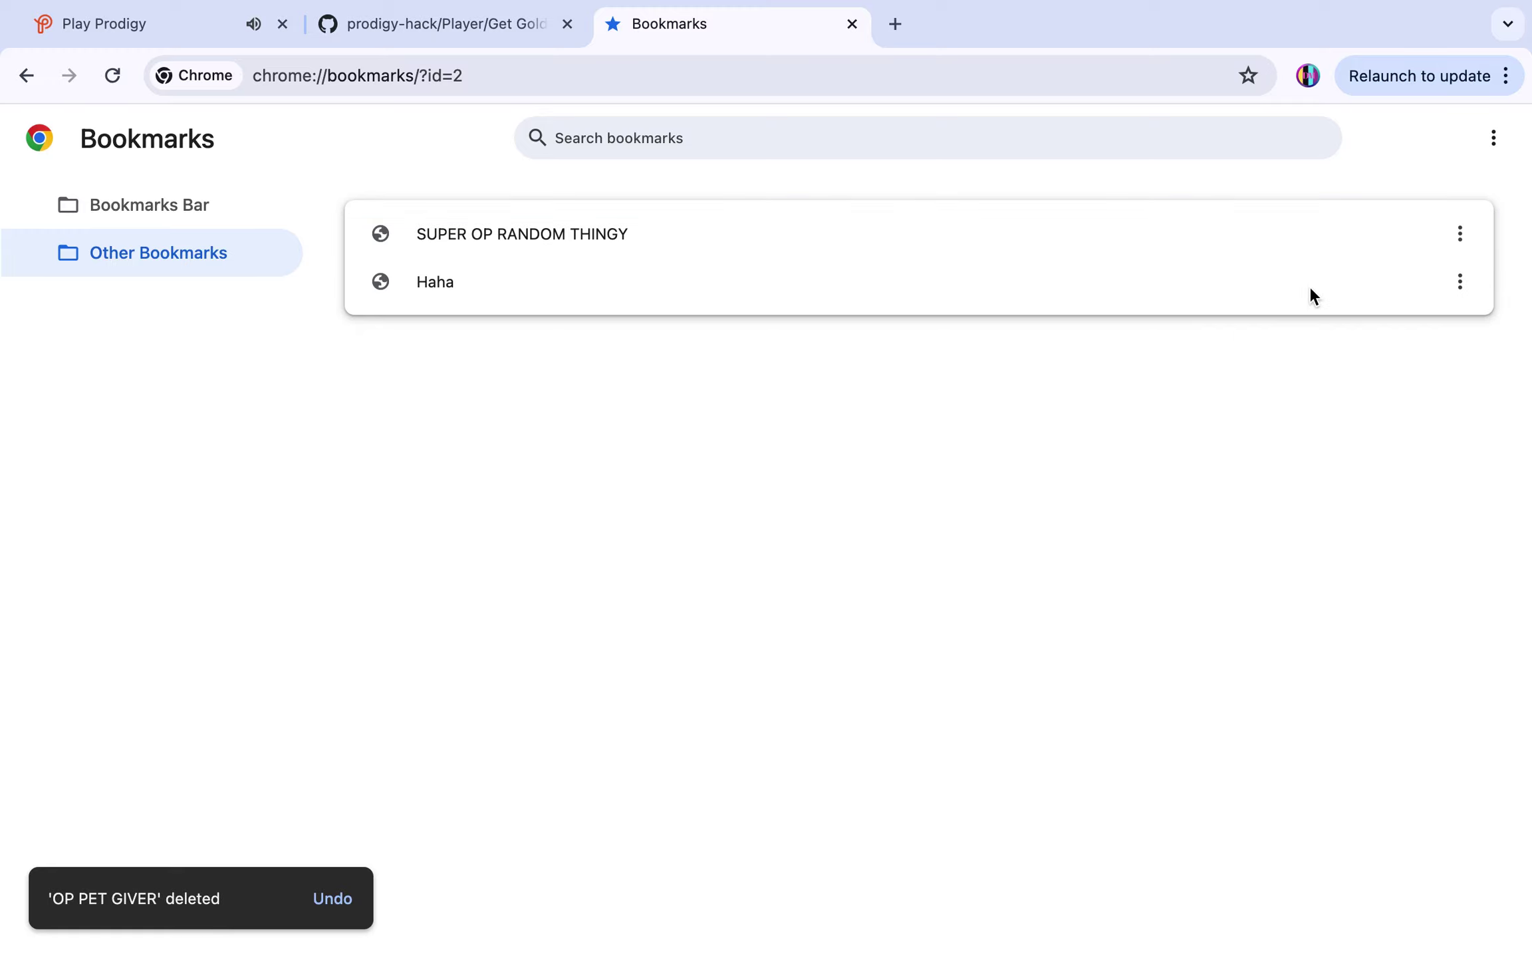
{"action": "left_click", "coordinate": [1459, 282]}
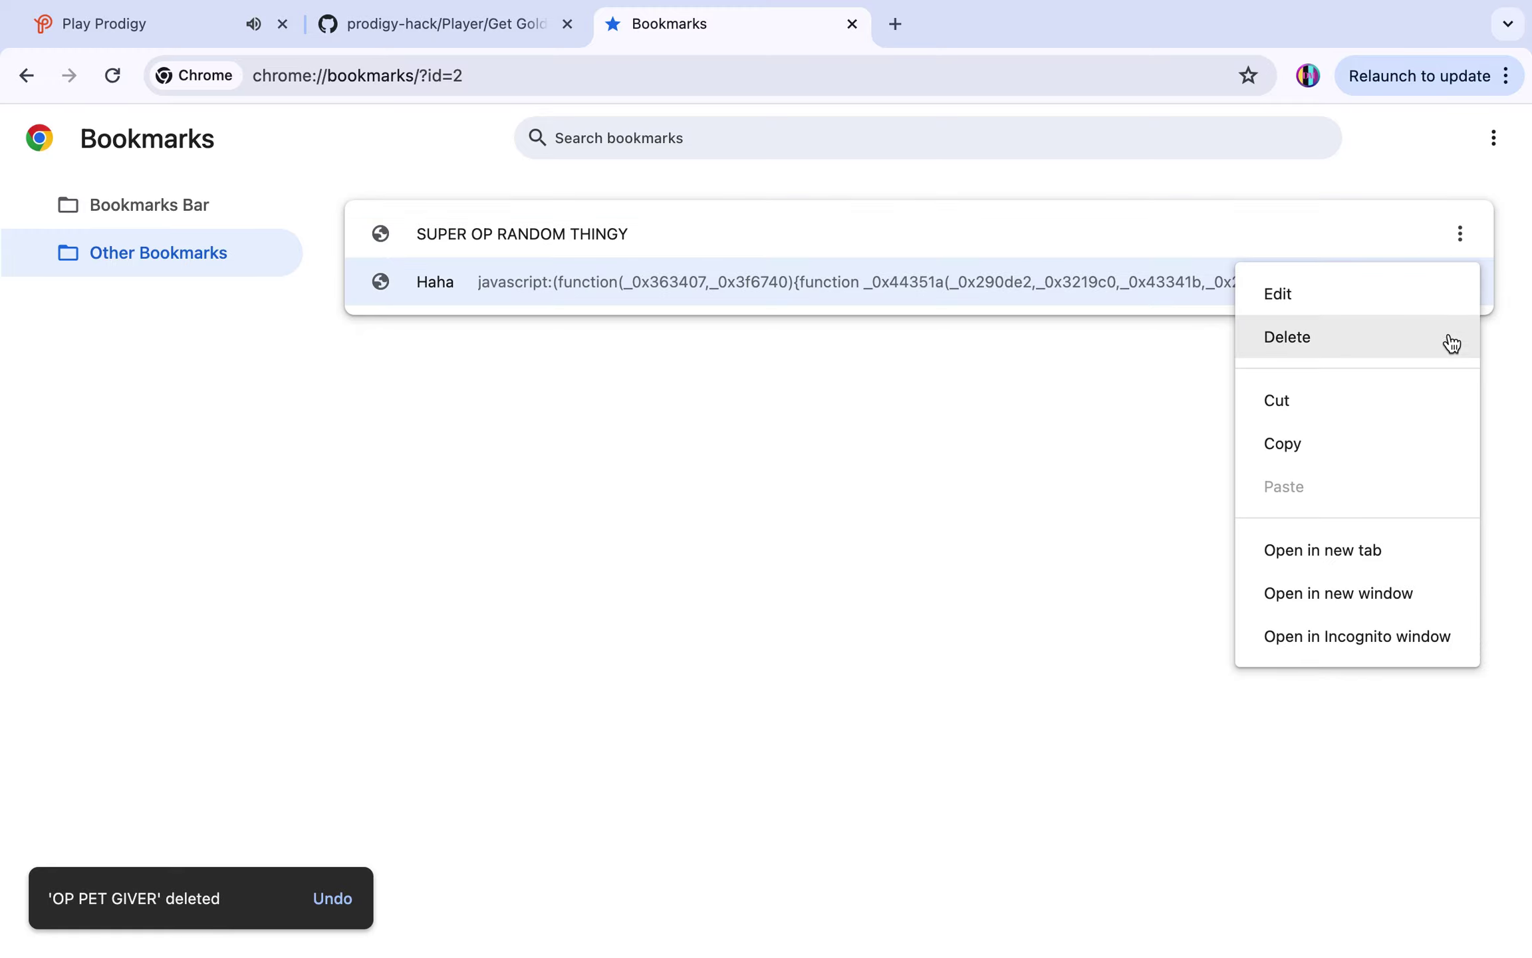
{"action": "left_click", "coordinate": [1363, 354]}
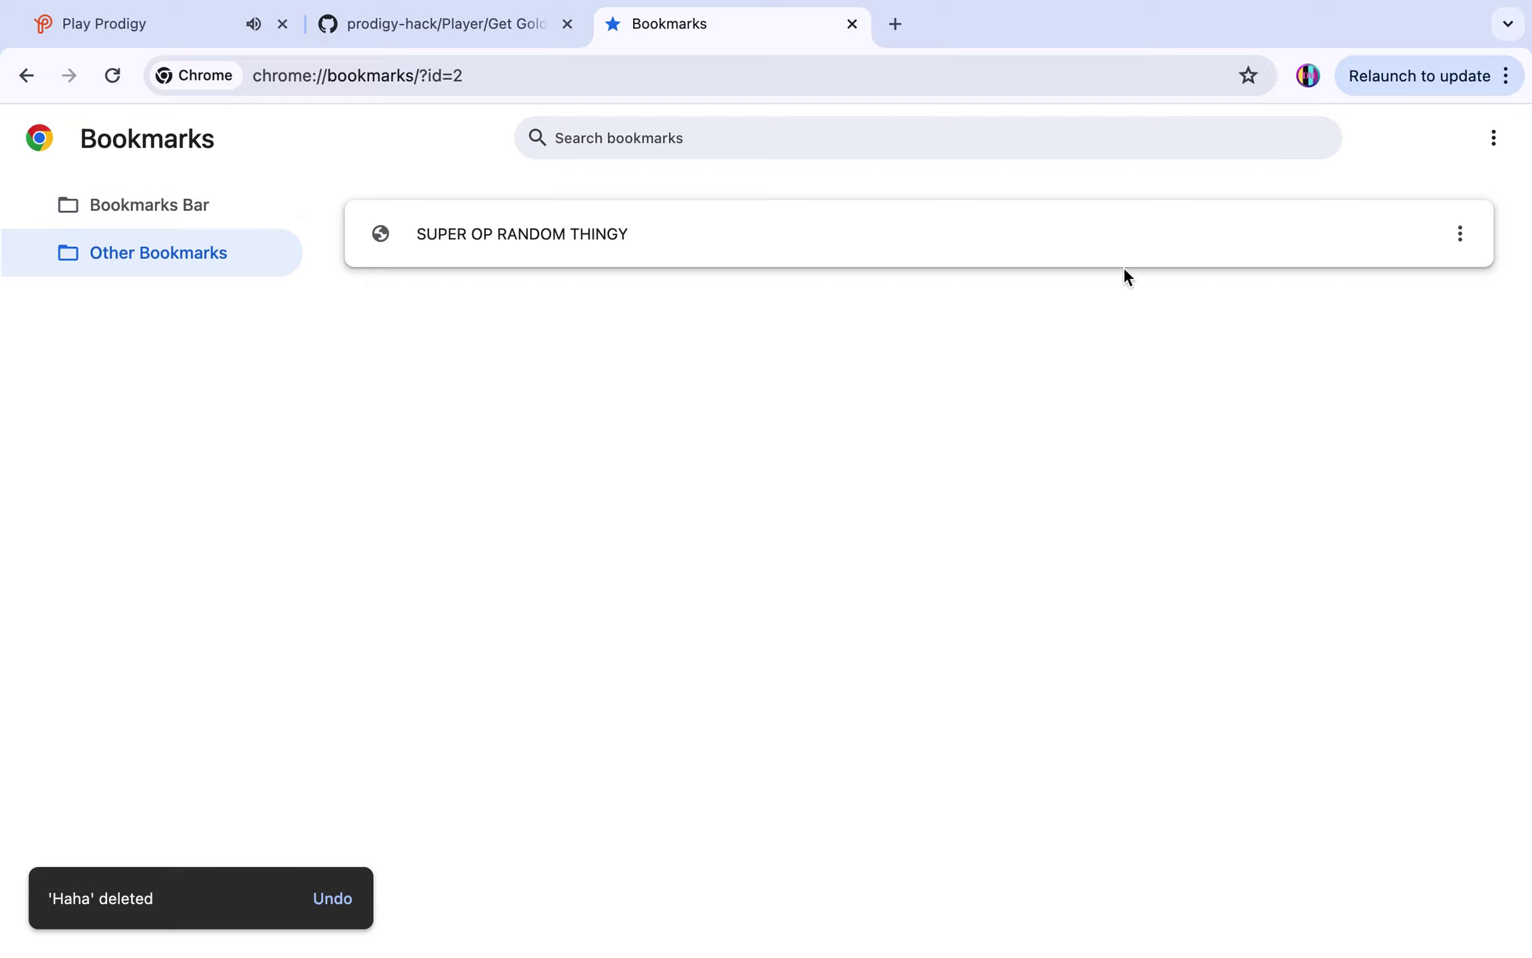
{"action": "left_click", "coordinate": [1494, 137]}
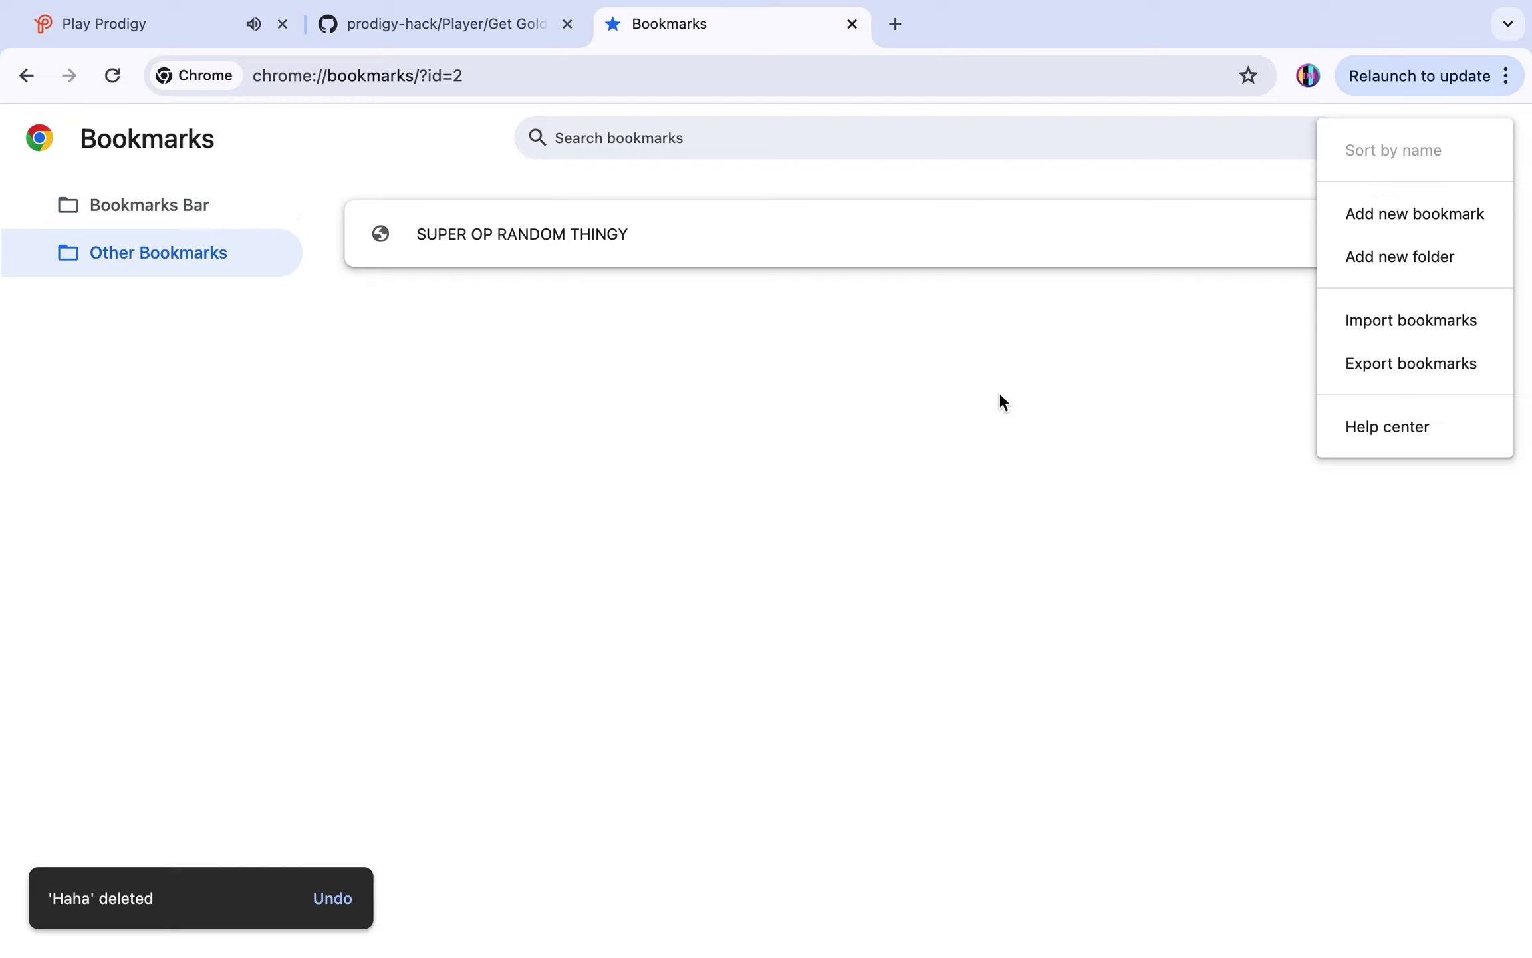
- Copy the raw Get Gold.js code from the GitHub page
{"action": "left_click", "coordinate": [893, 463]}
{"action": "left_click", "coordinate": [441, 10]}
{"action": "left_click", "coordinate": [404, 338]}
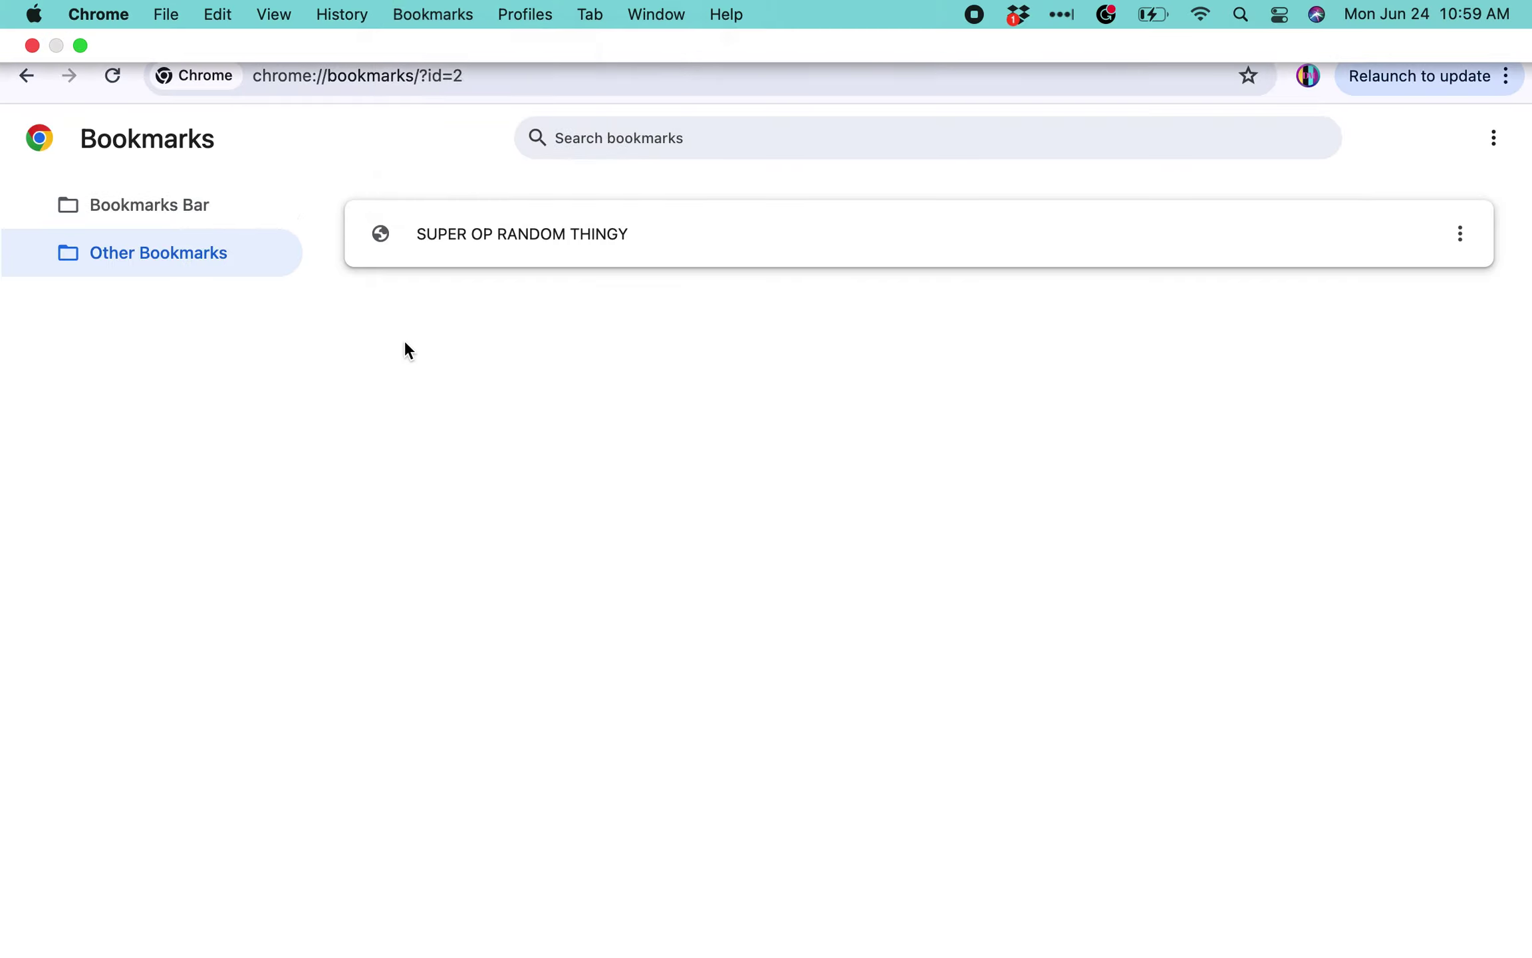
{"action": "left_click", "coordinate": [393, 27]}
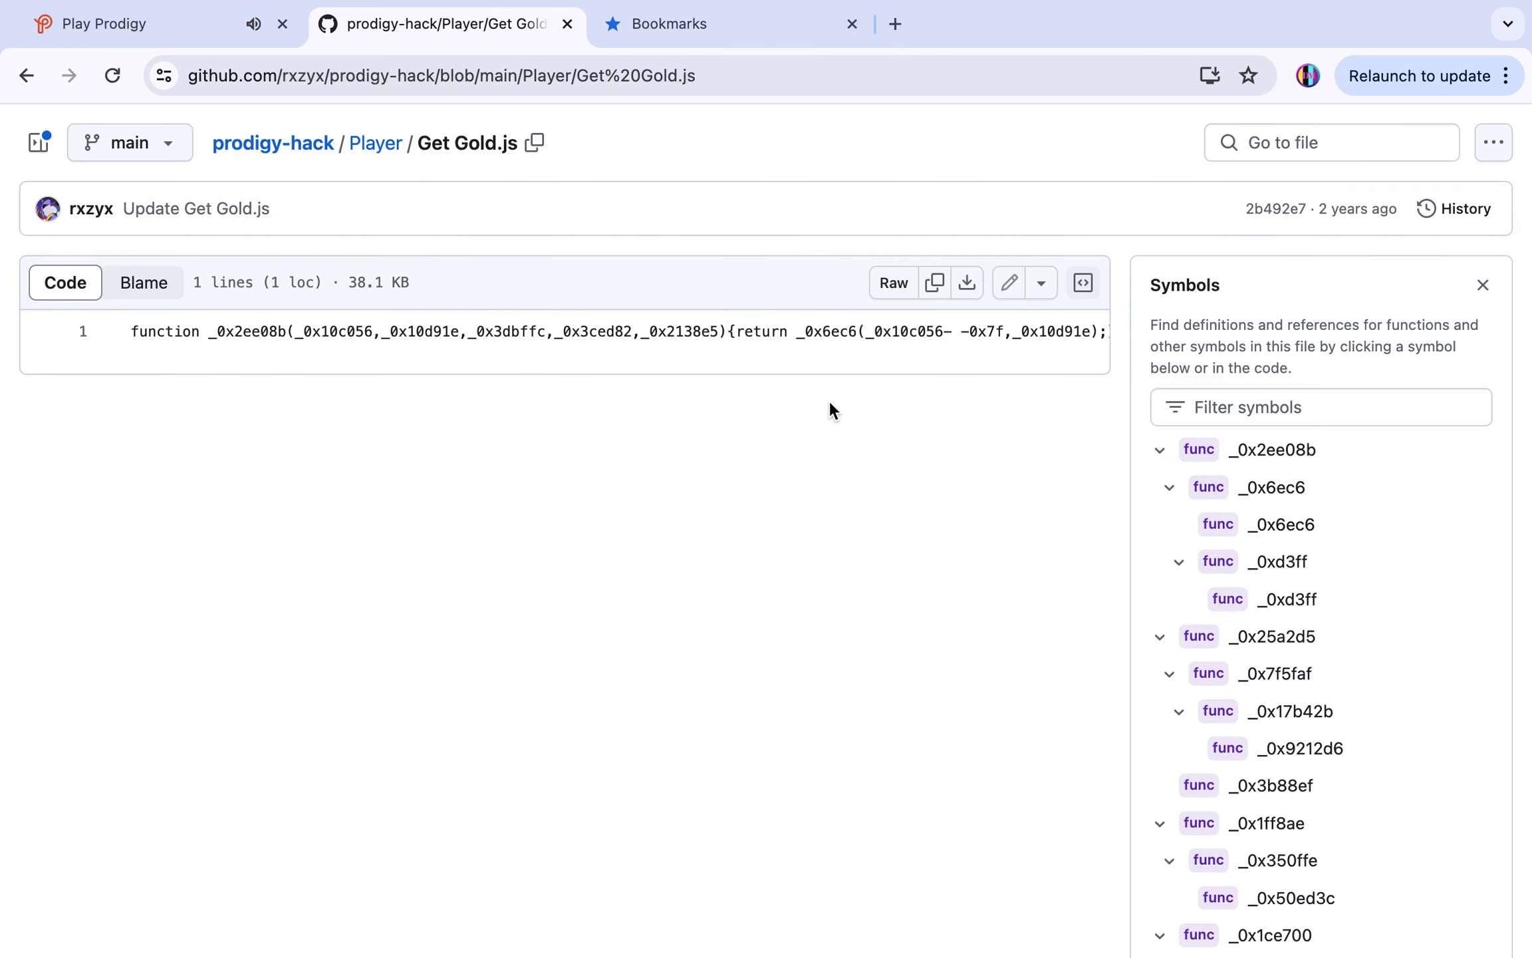
{"action": "left_click", "coordinate": [928, 289]}
- Add a bookmark named GOLD whose address is javascript: plus the pasted code, and save it
{"action": "left_click", "coordinate": [655, 14]}
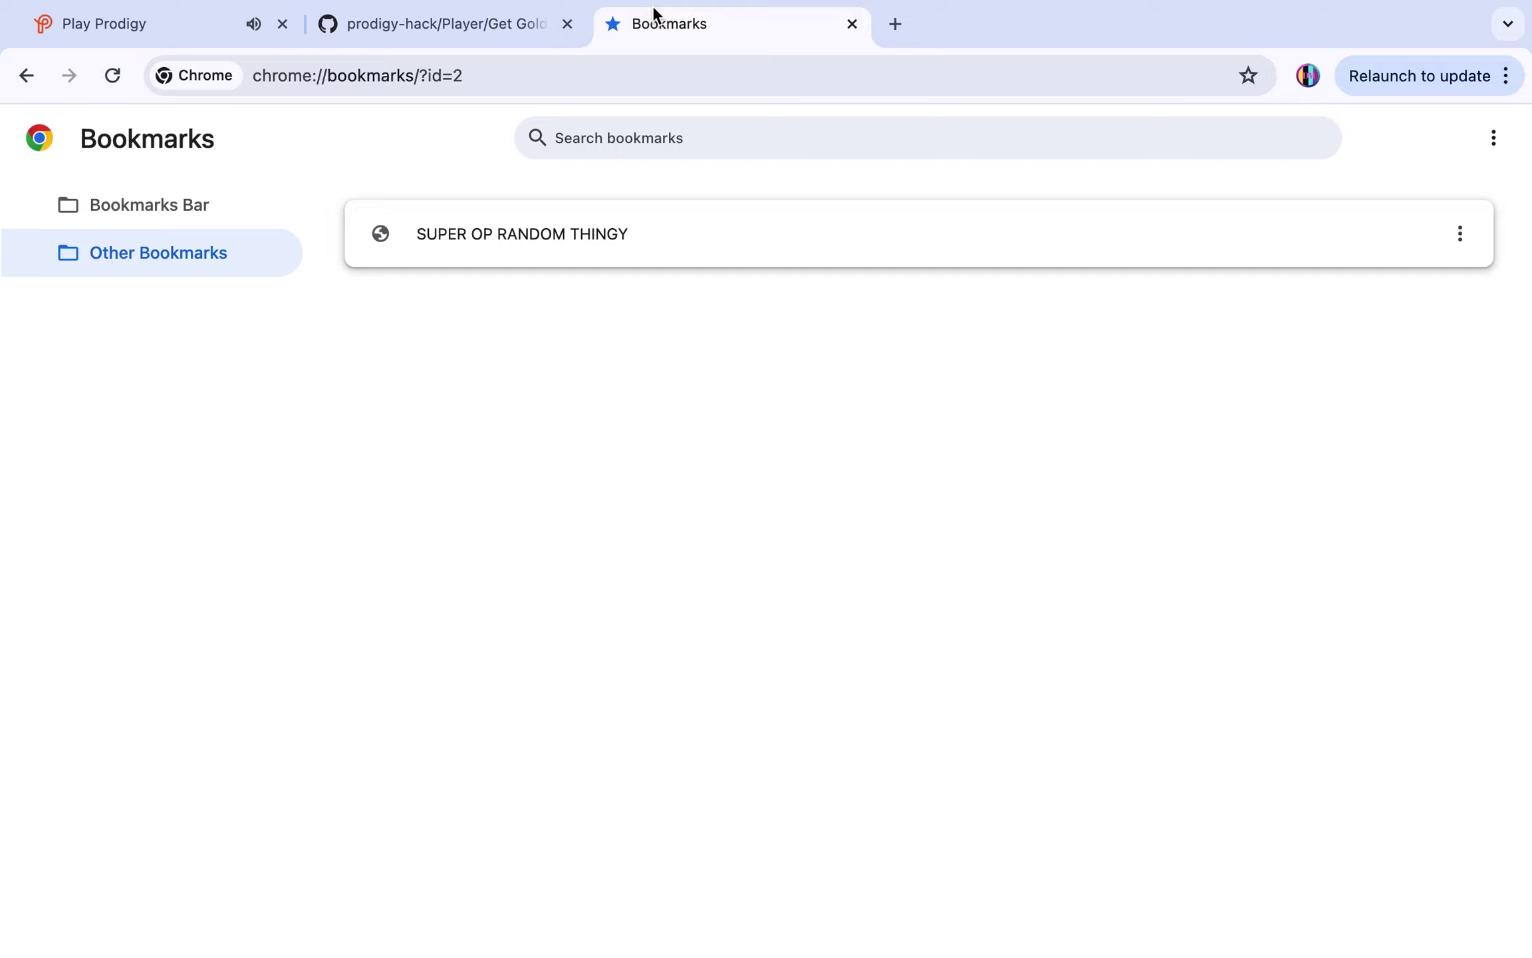
{"action": "left_click", "coordinate": [1493, 138]}
{"action": "left_click", "coordinate": [1361, 215]}
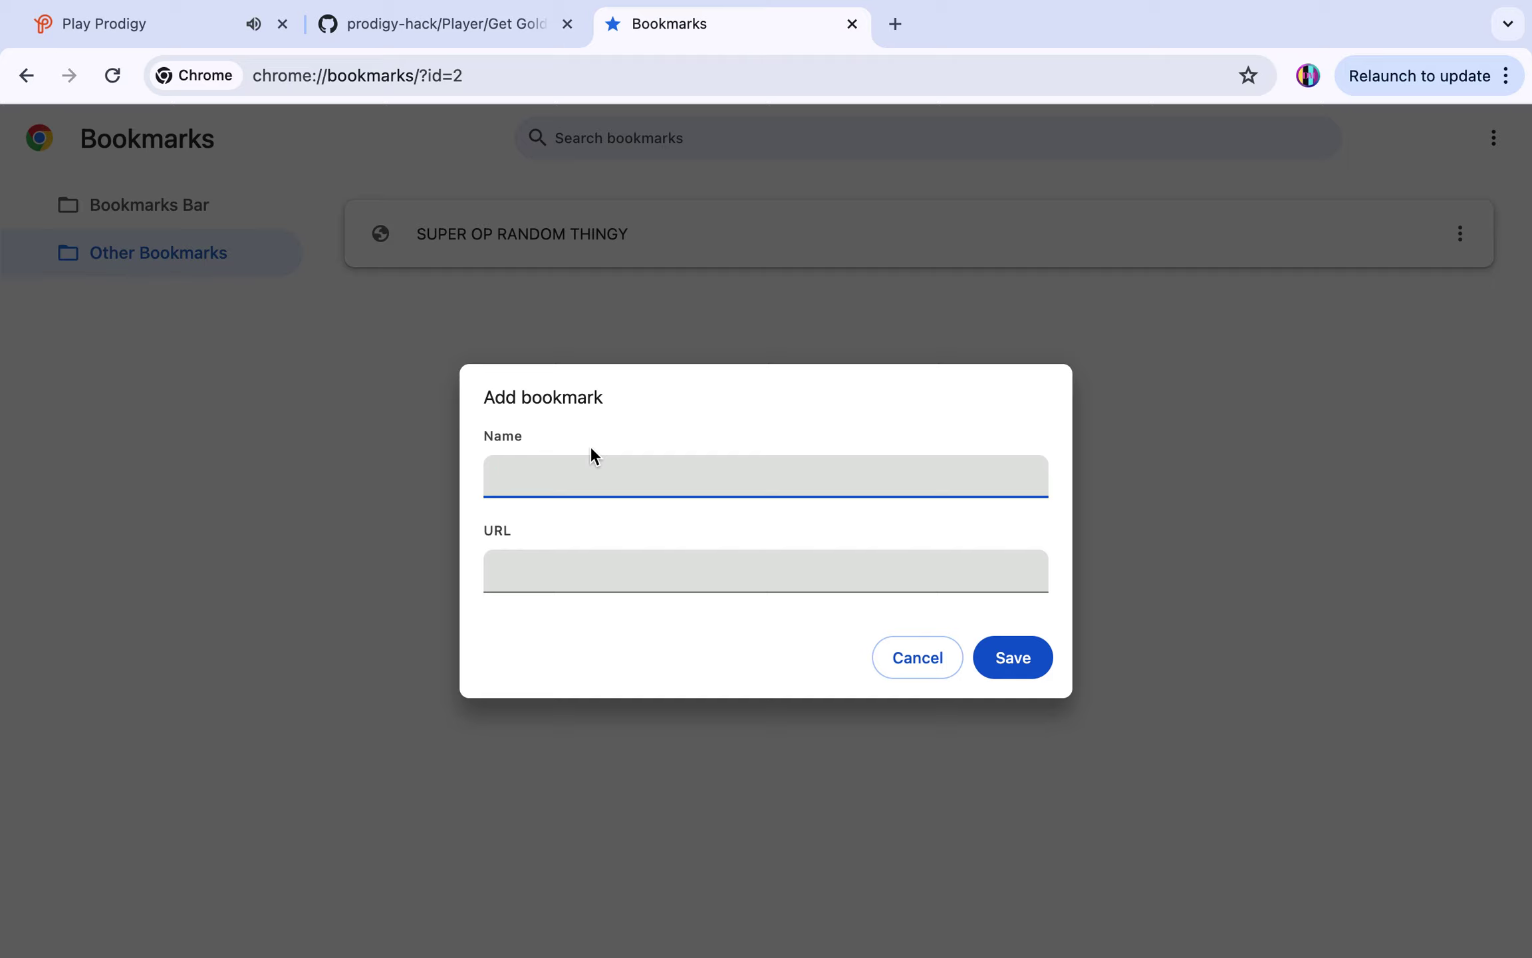
{"action": "type", "text": "GOLD"}
{"action": "left_click", "coordinate": [512, 574]}
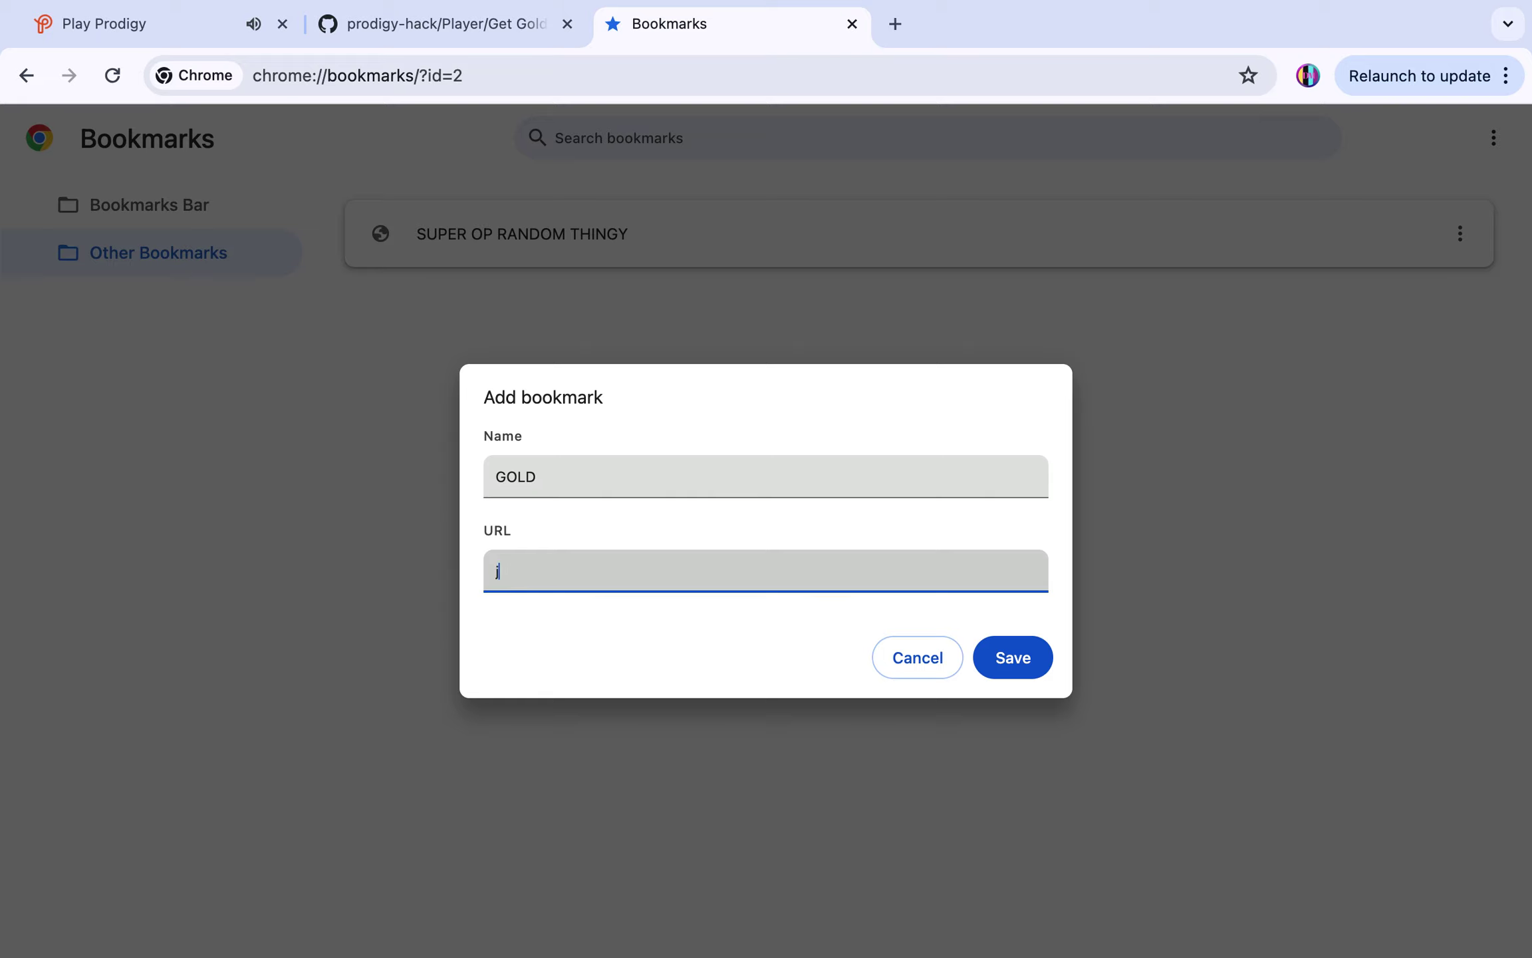
{"action": "type", "text": "javascript:"}
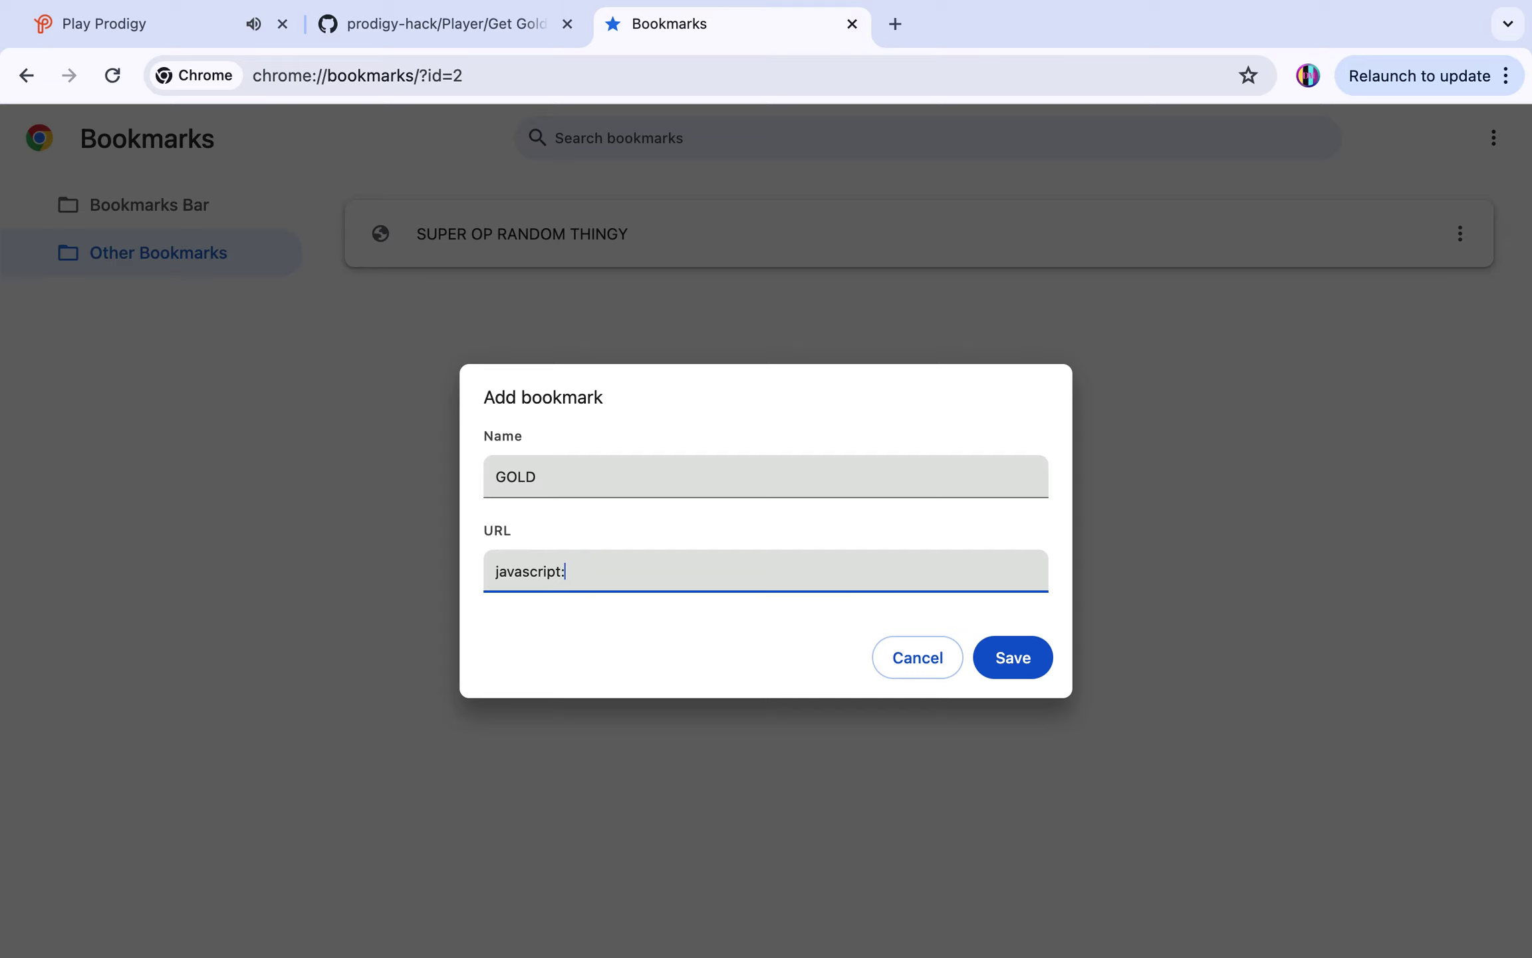
{"action": "key", "text": "super+v"}
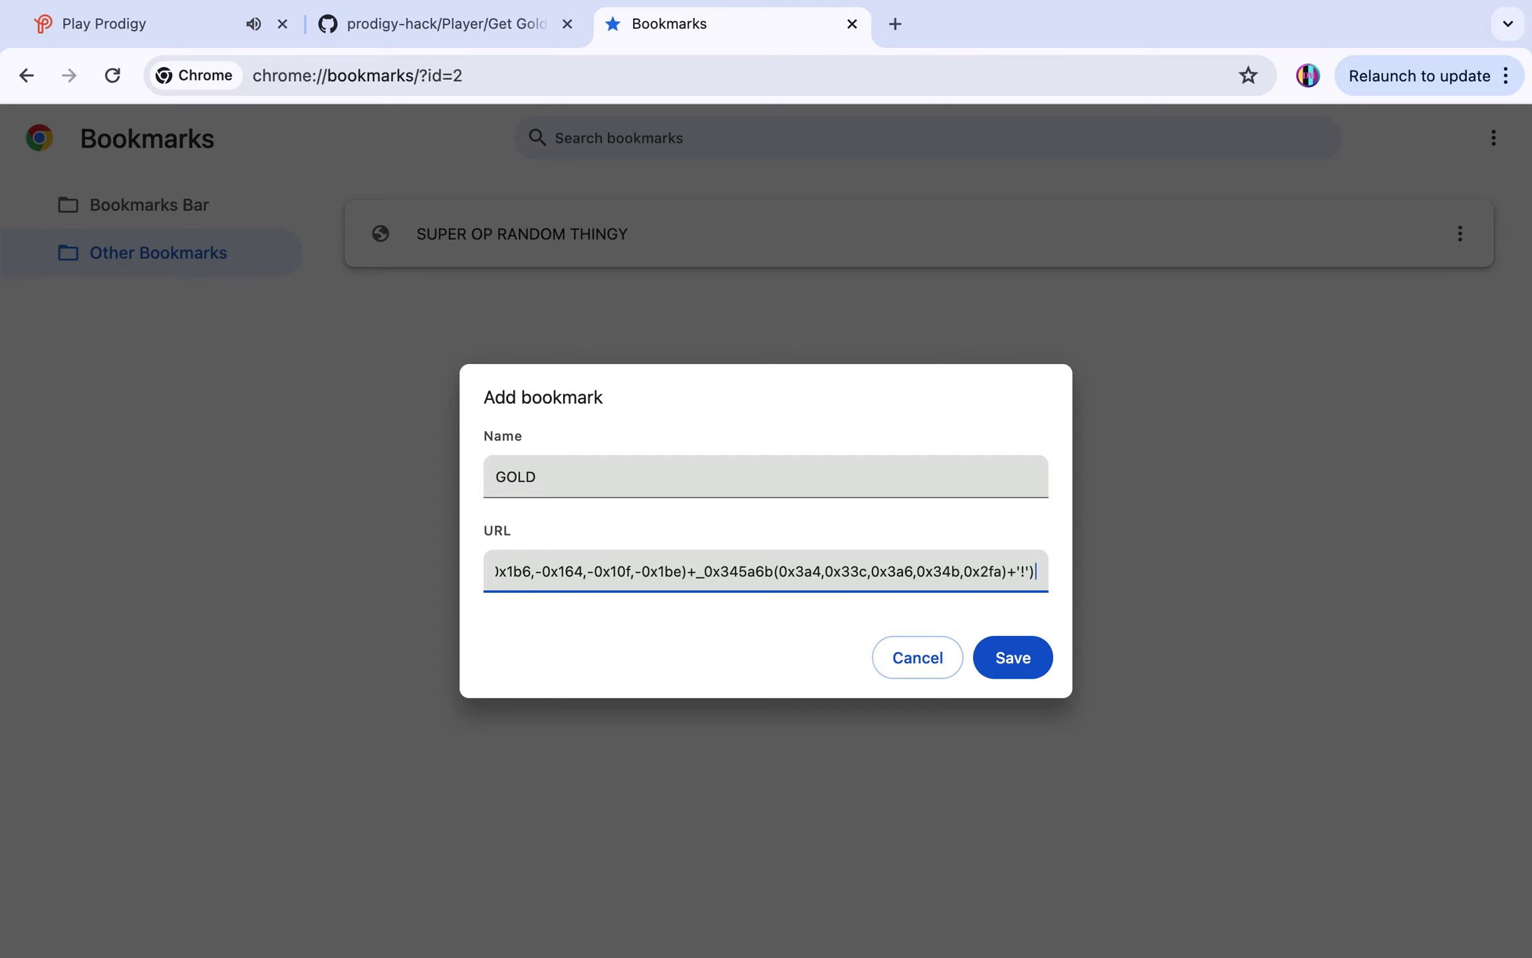
{"action": "left_click", "coordinate": [1013, 658]}
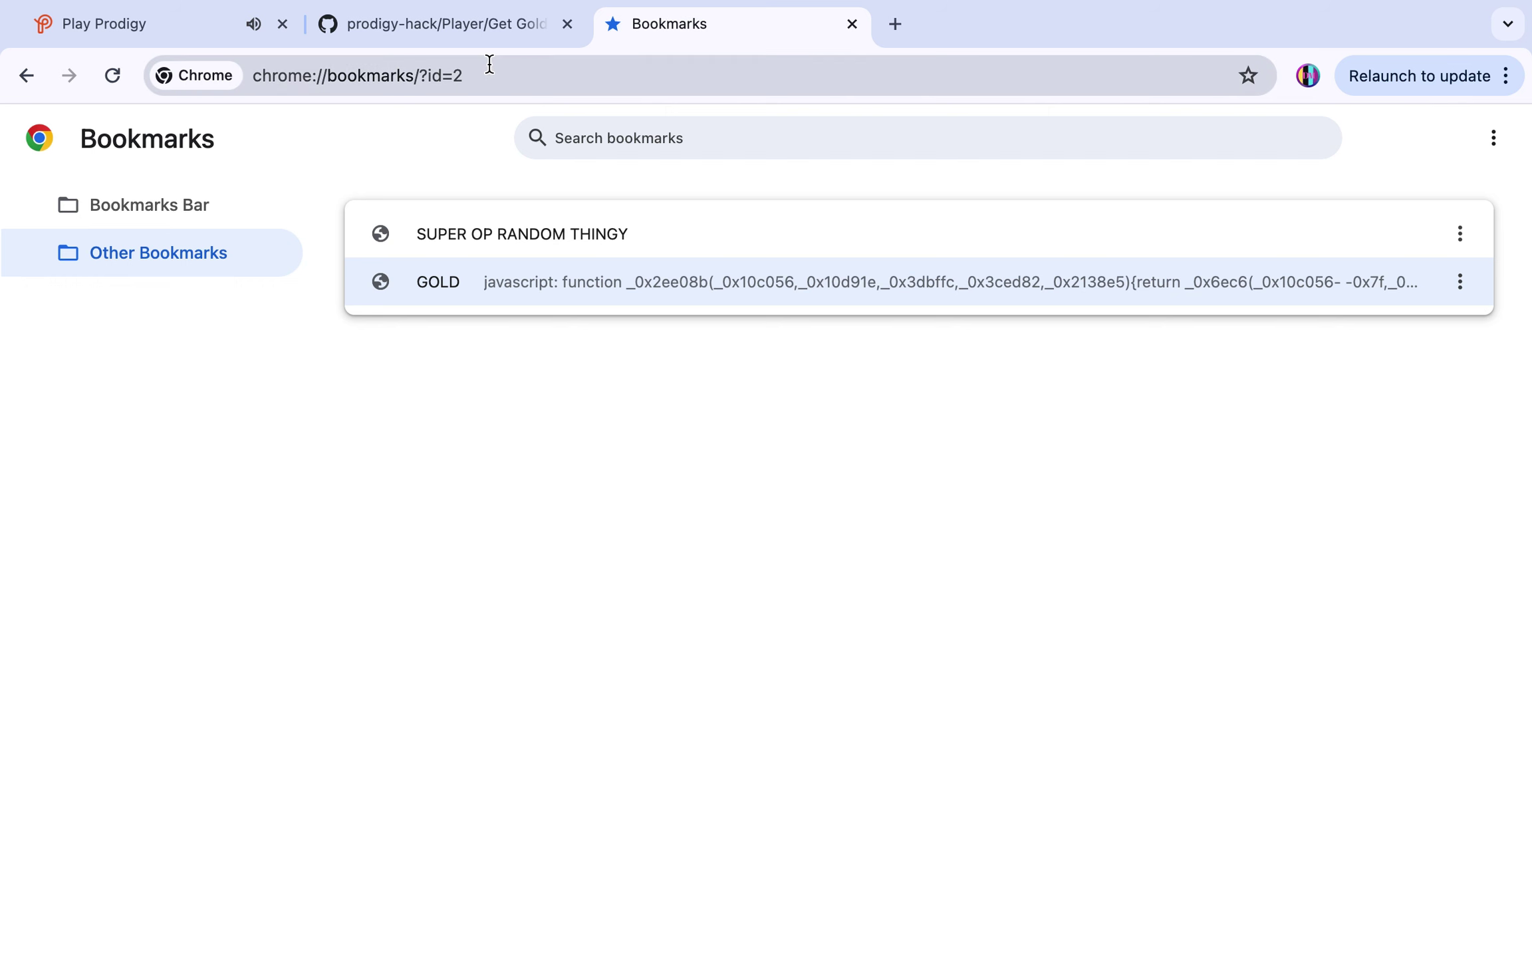
{"action": "left_click", "coordinate": [170, 20]}
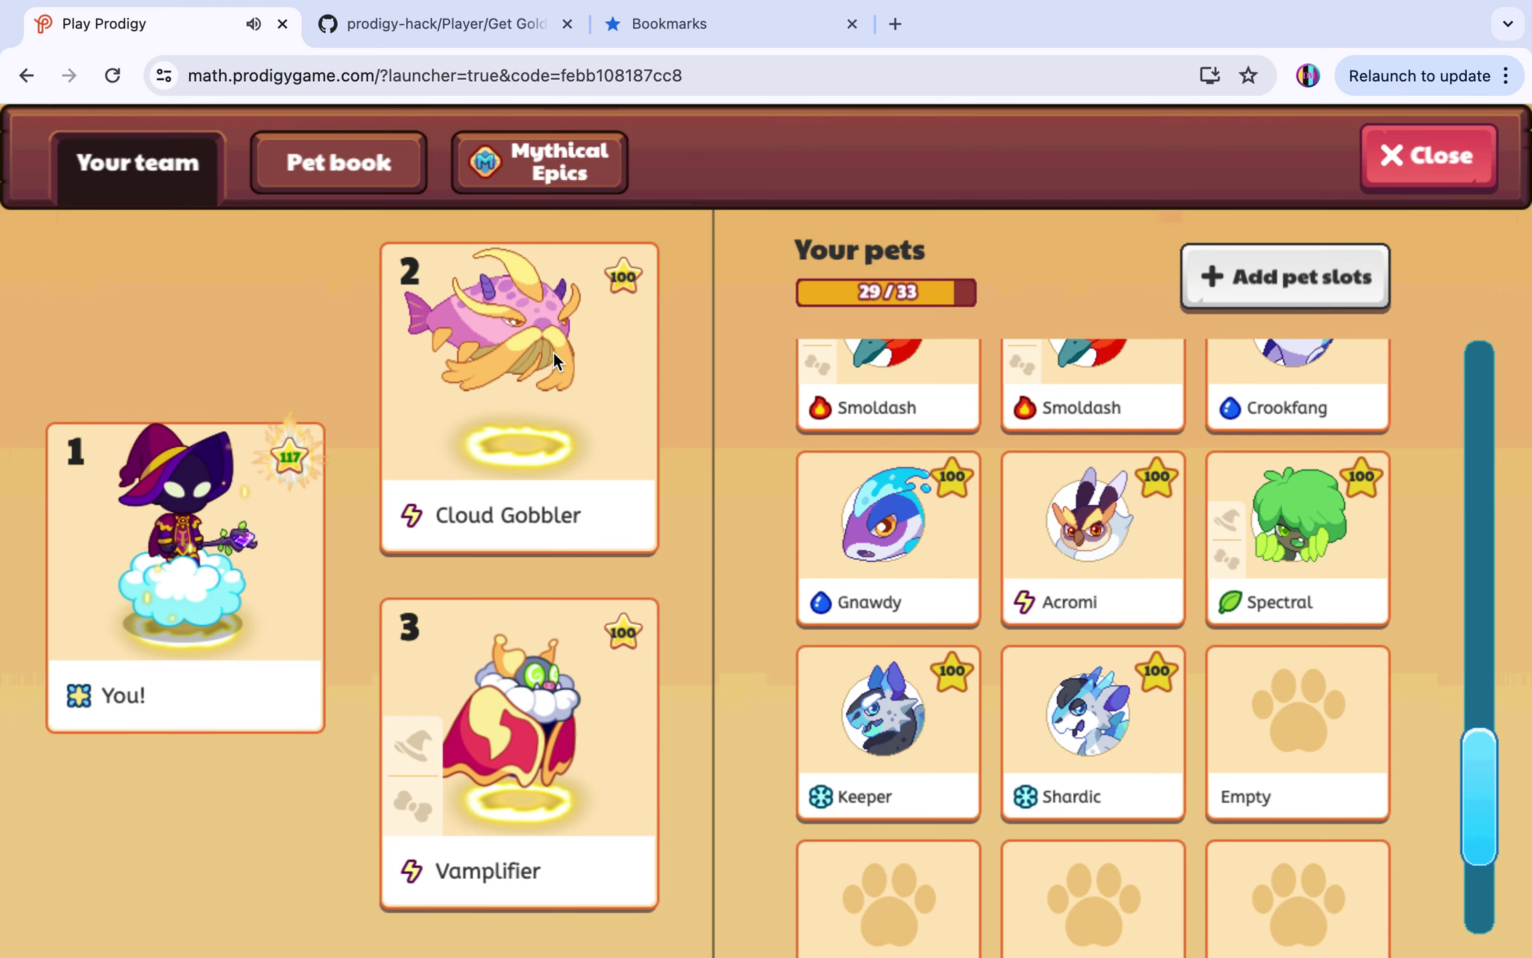
- Close the pet team screen and run the GOLD bookmarklet, accepting the 999999 gold amount
{"action": "left_click", "coordinate": [1453, 163]}
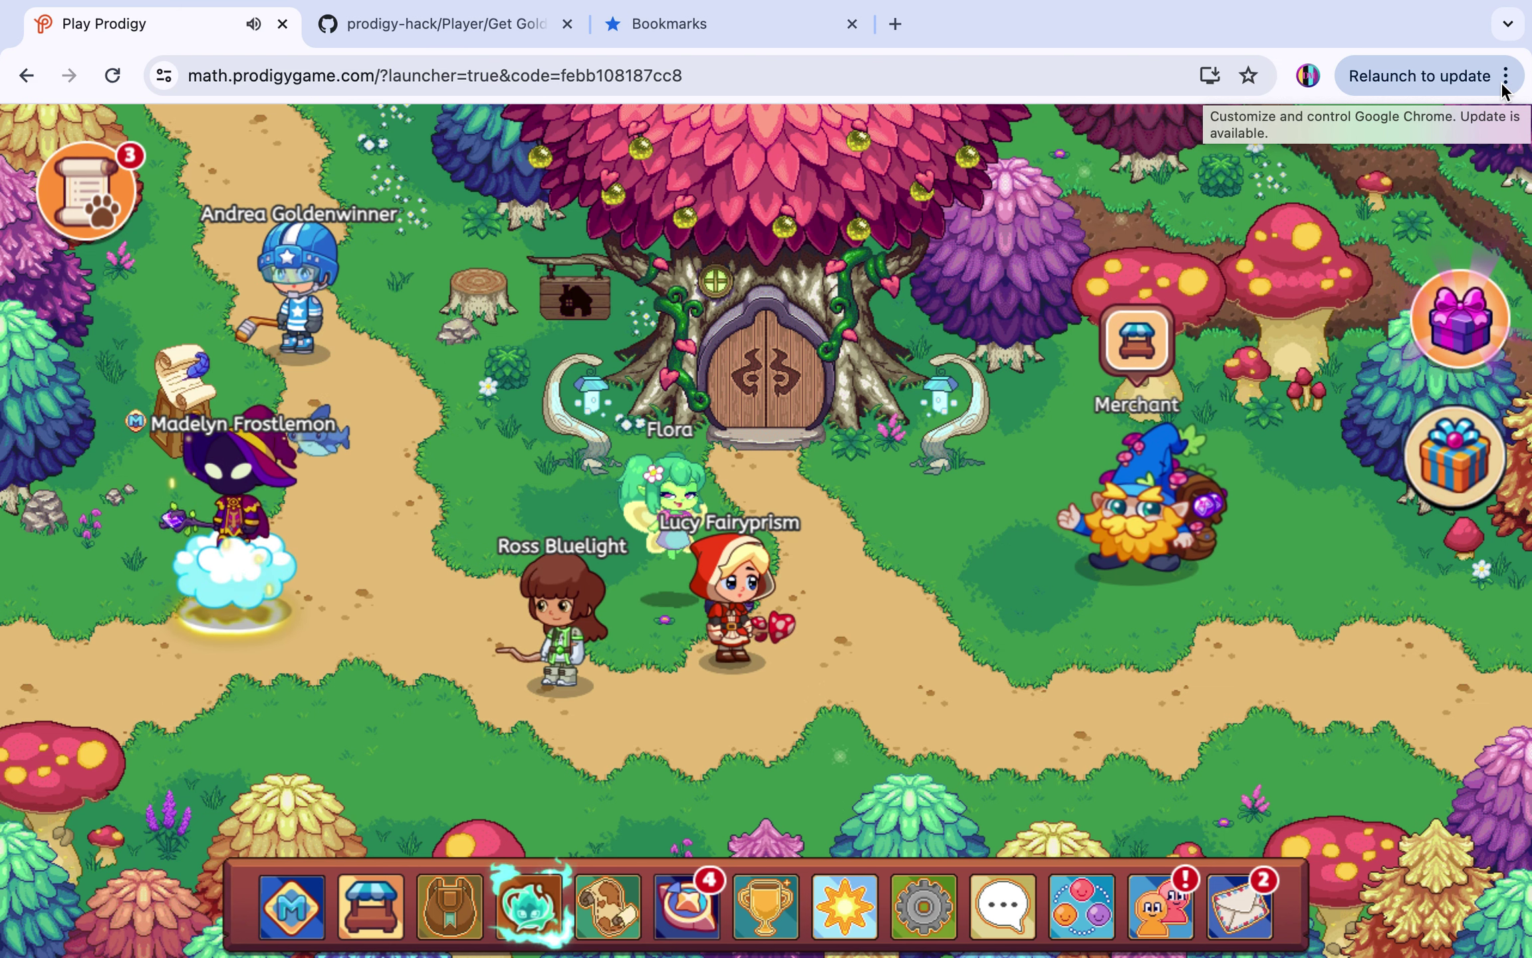
{"action": "left_click", "coordinate": [1505, 89]}
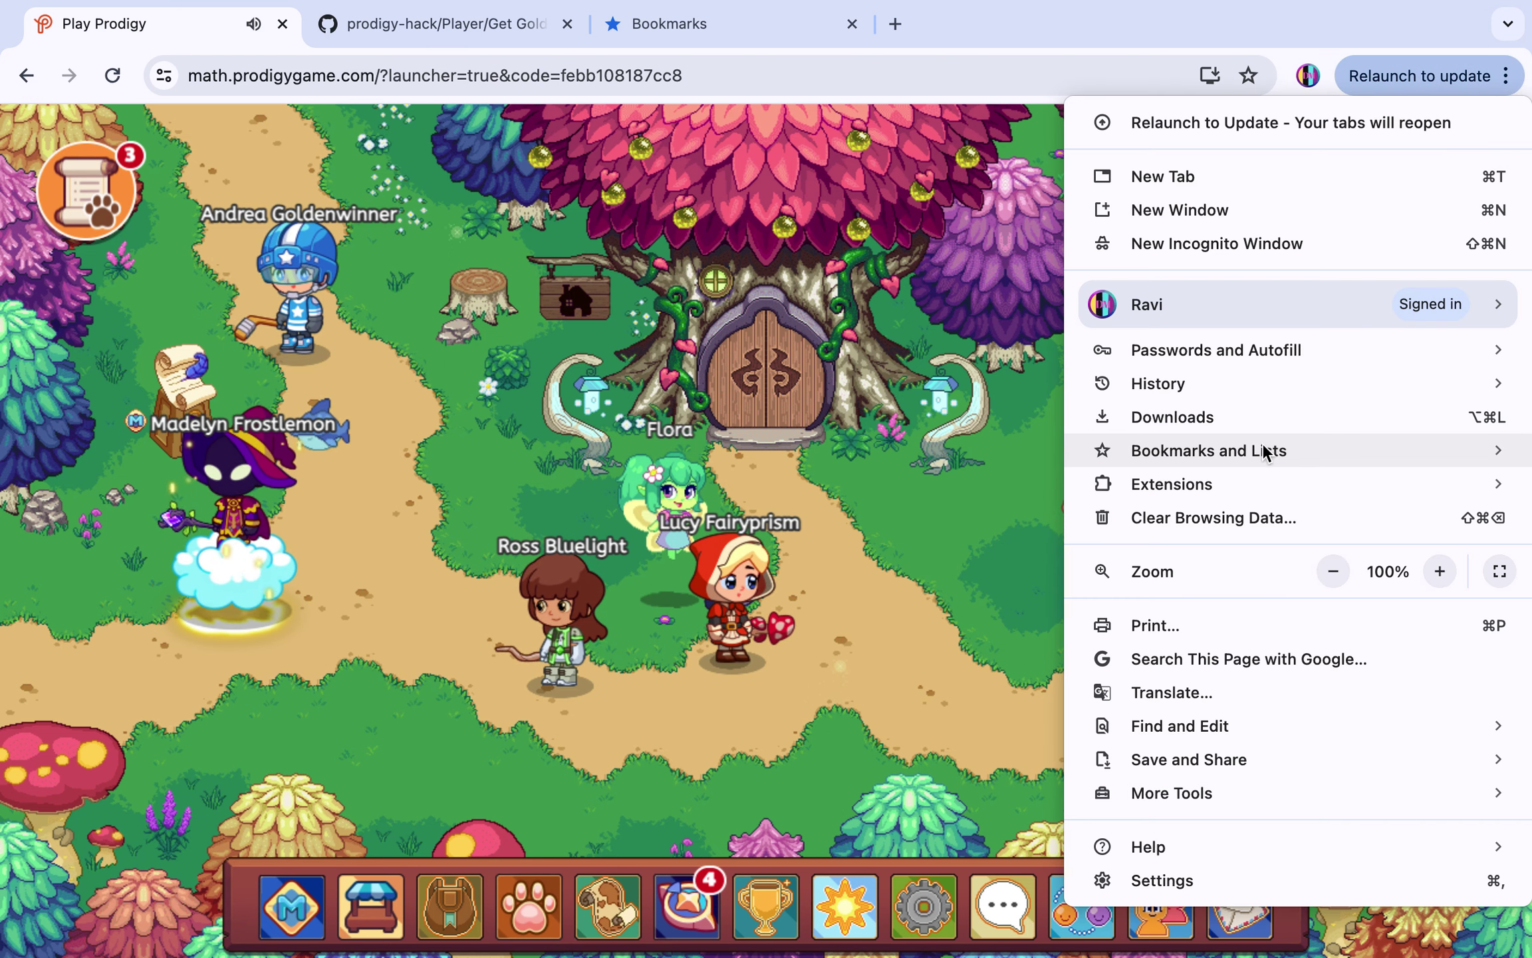
{"action": "mouse_move", "coordinate": [1259, 451]}
{"action": "mouse_move", "coordinate": [866, 825]}
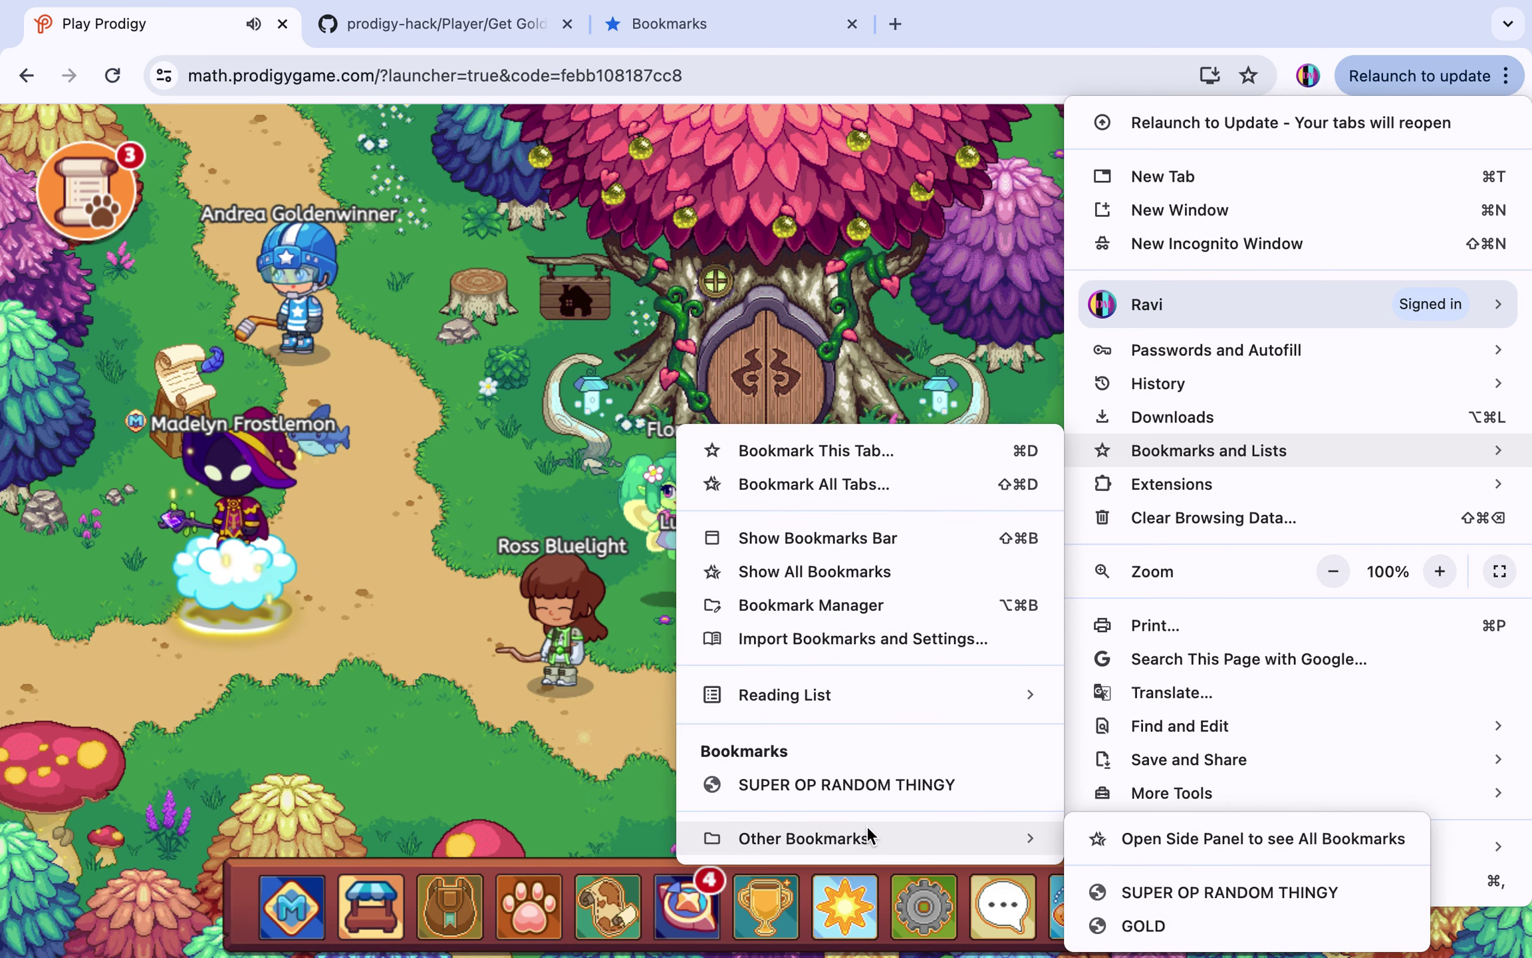
{"action": "left_click", "coordinate": [1143, 926]}
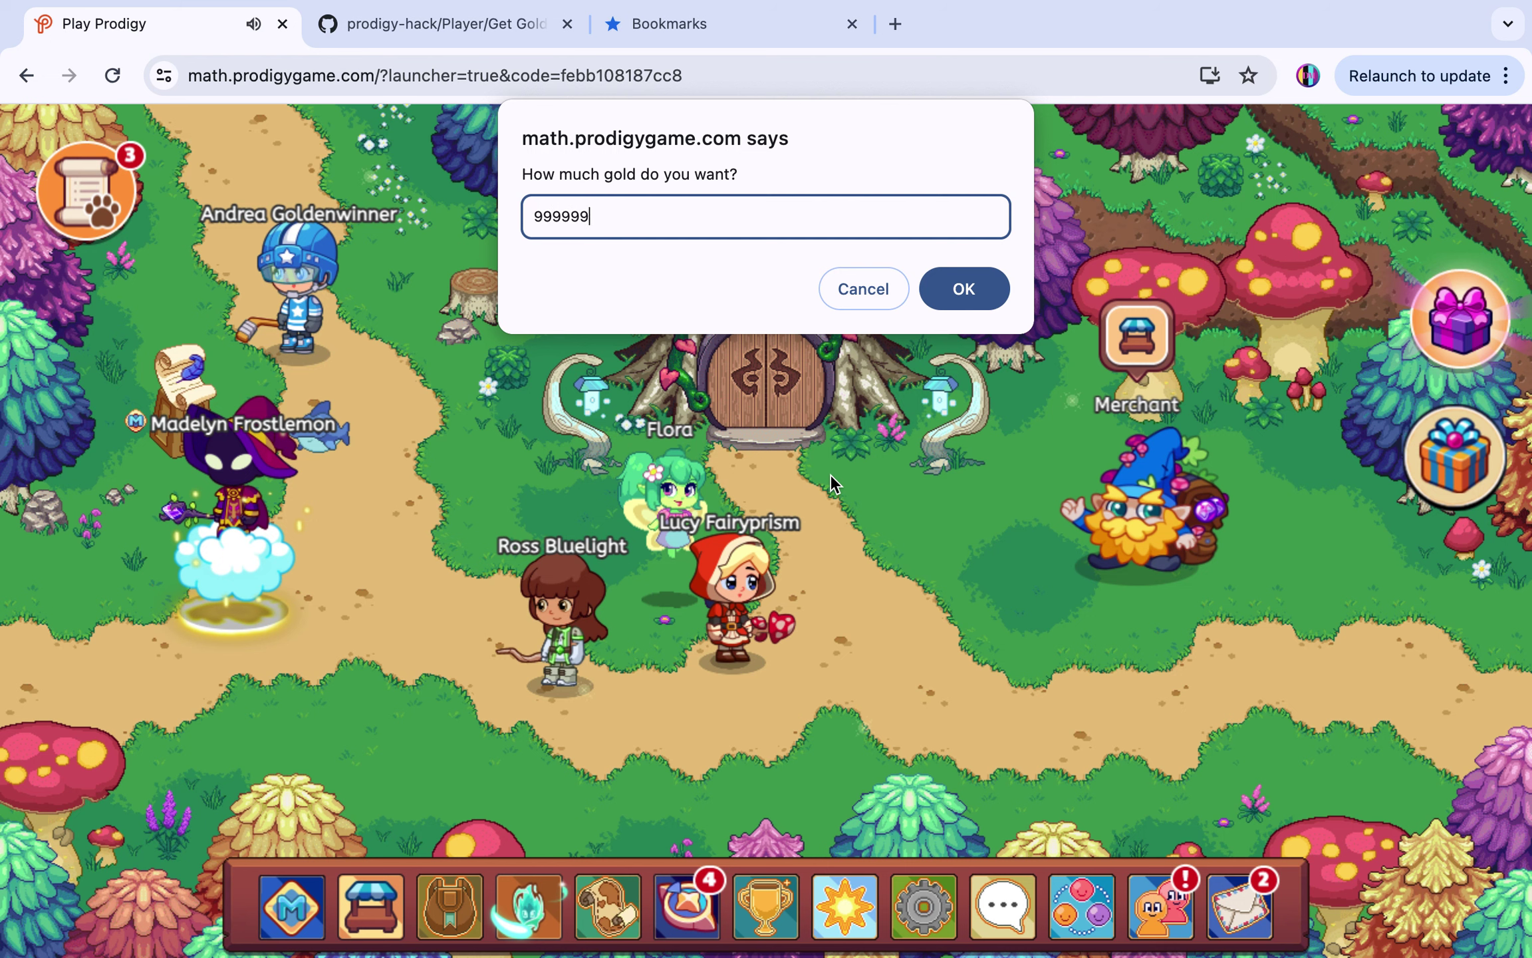
{"action": "key", "text": "Return"}
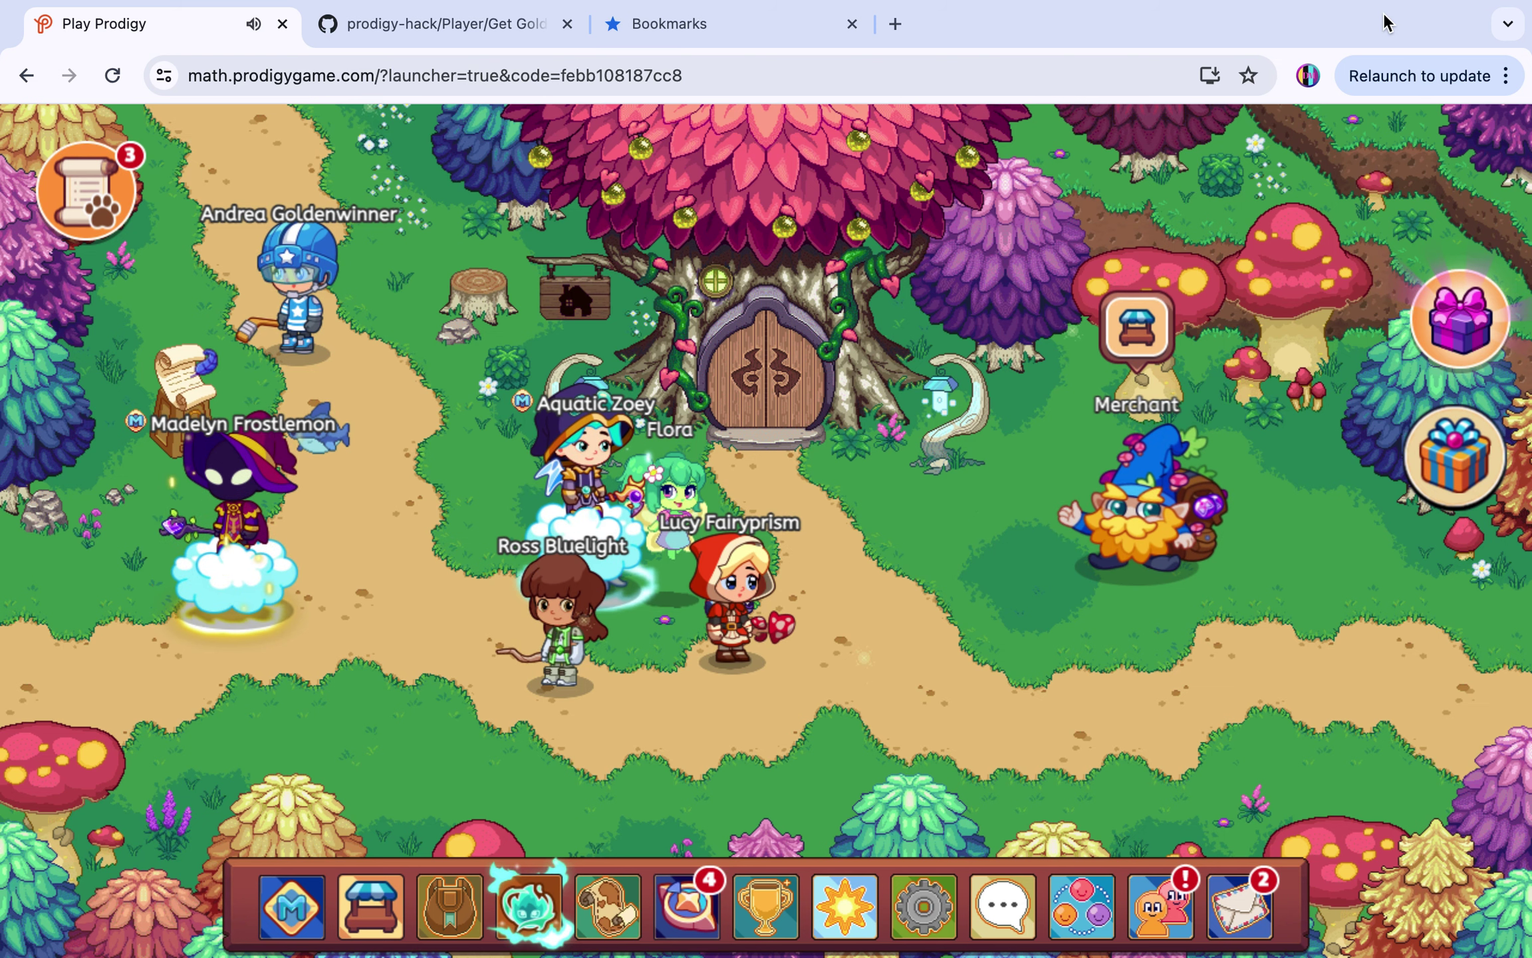
- Rerun GOLD, request 999999999 gold, and dismiss the 10,000,000 maximum warning
{"action": "left_click", "coordinate": [1430, 76]}
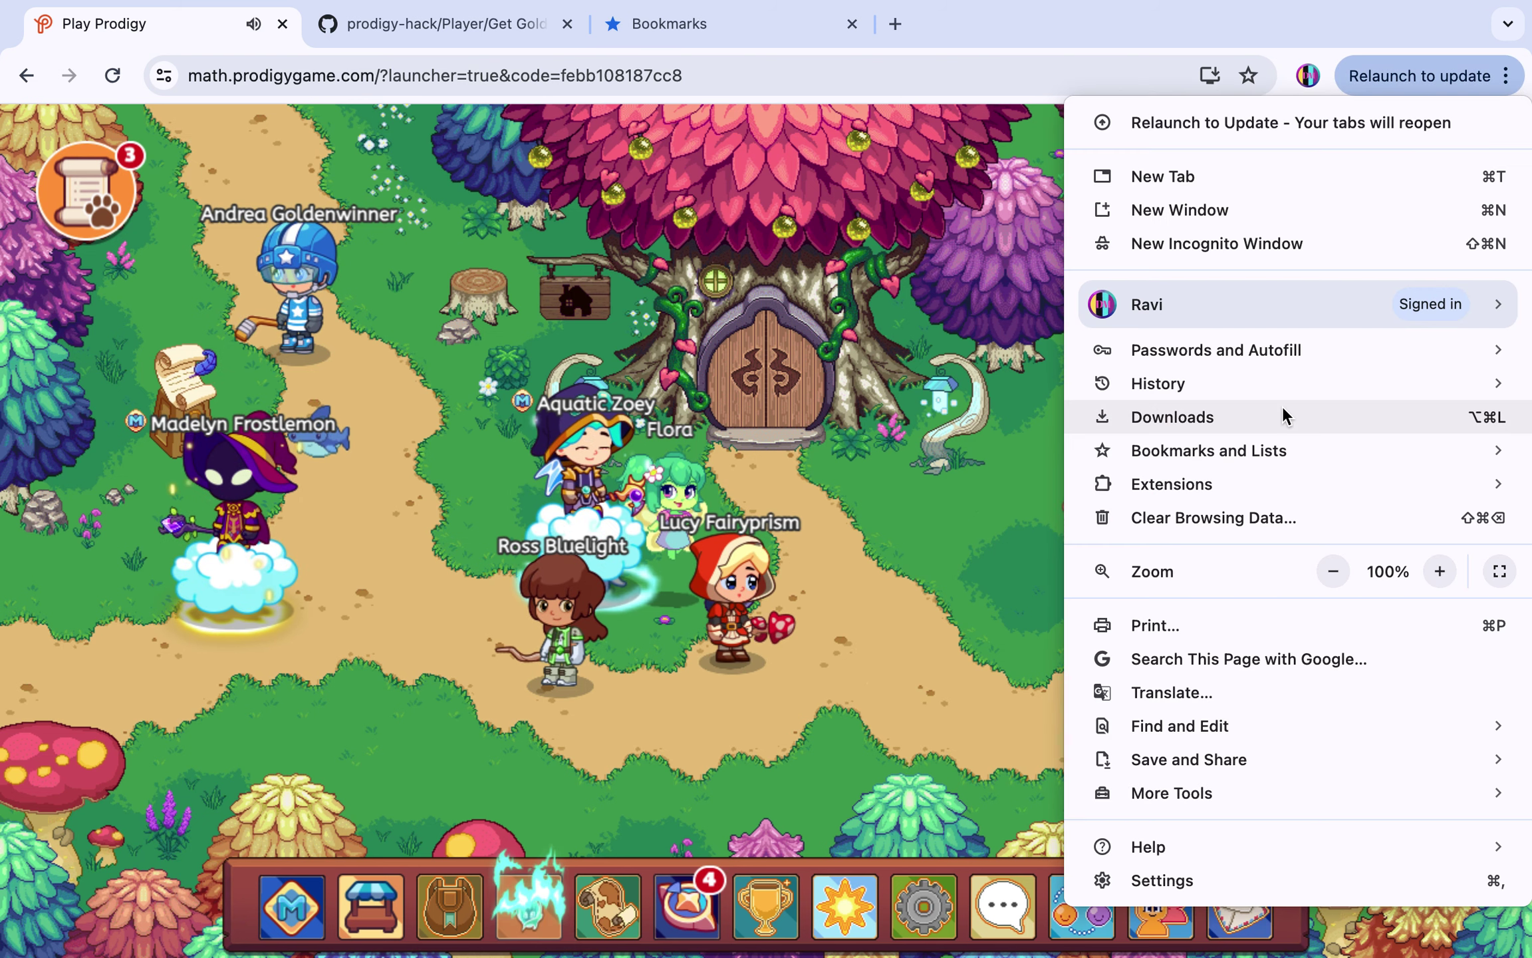
{"action": "mouse_move", "coordinate": [1225, 458]}
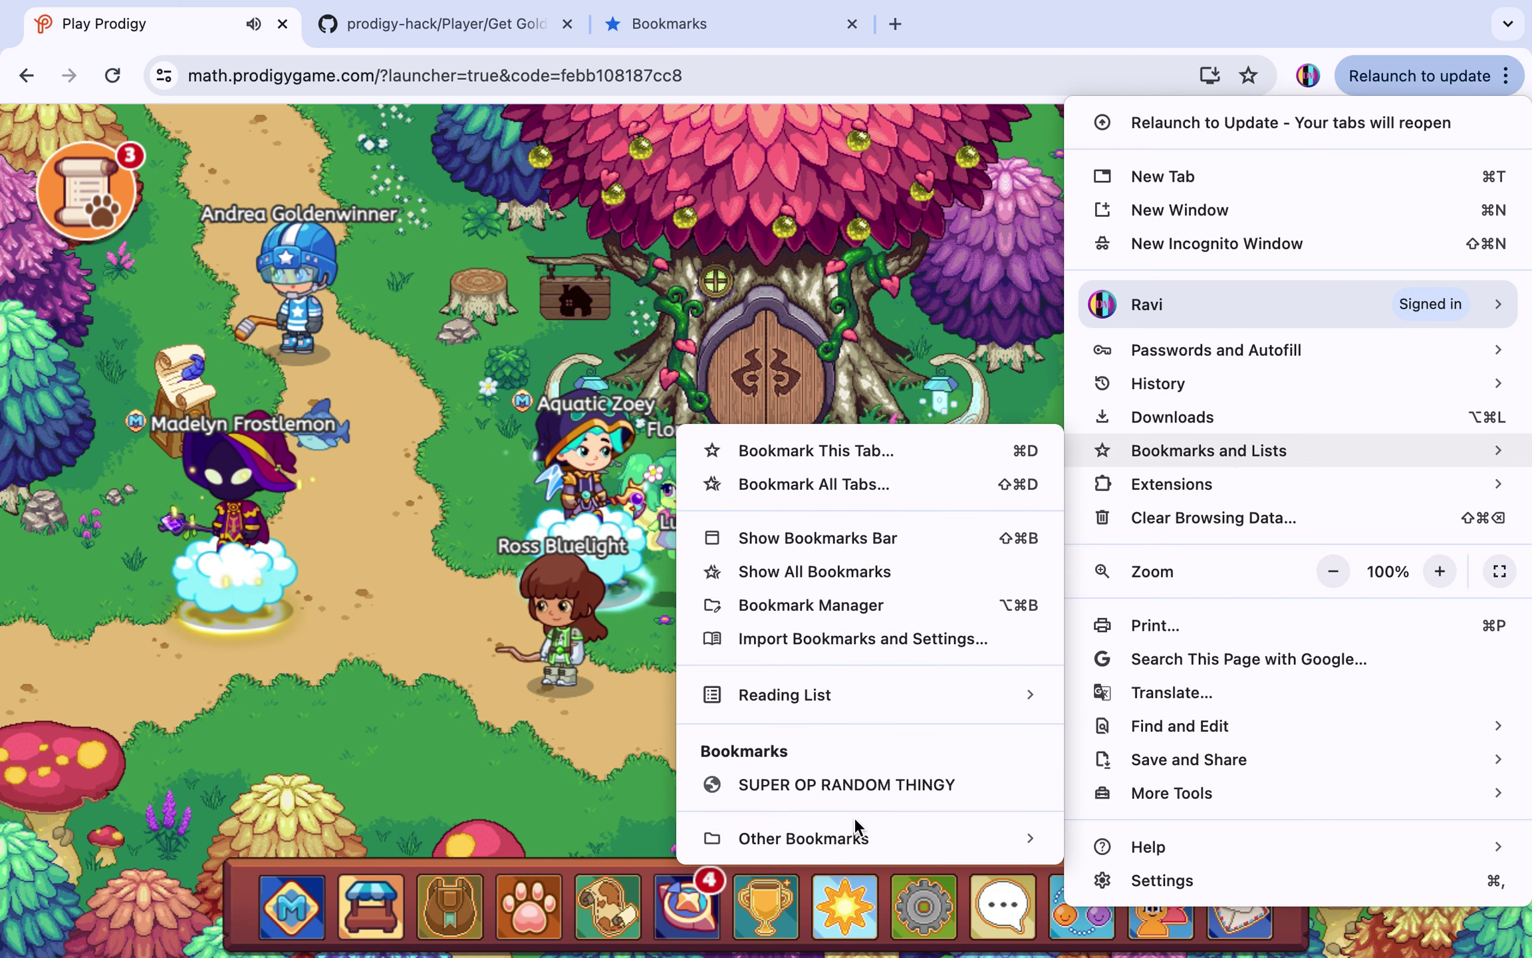
{"action": "mouse_move", "coordinate": [843, 835]}
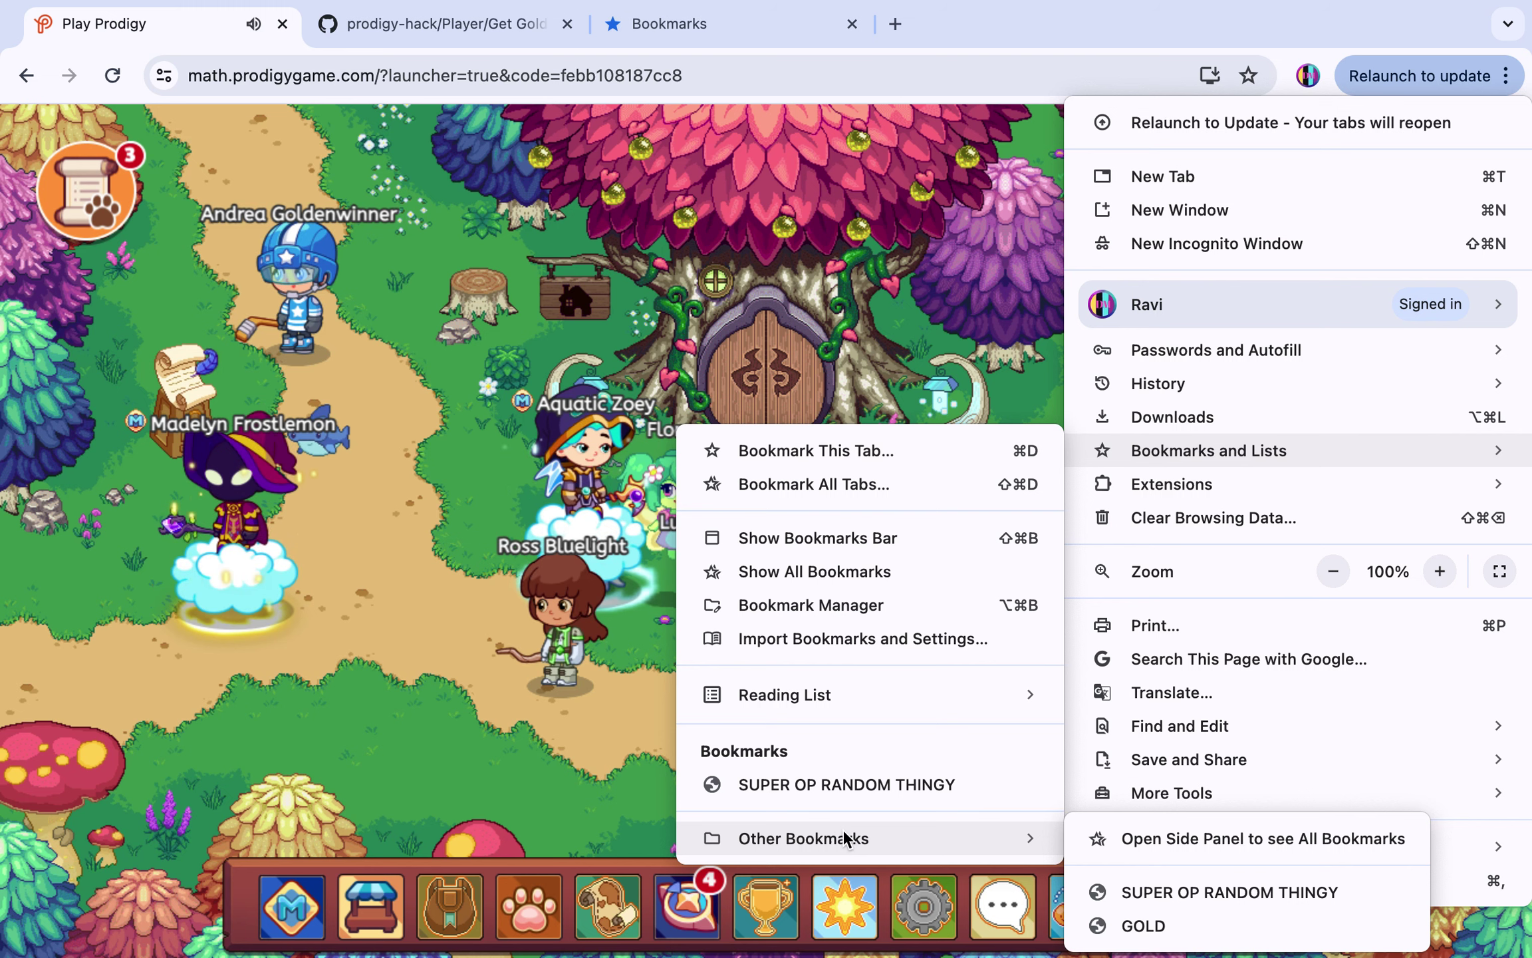
{"action": "left_click", "coordinate": [1138, 924]}
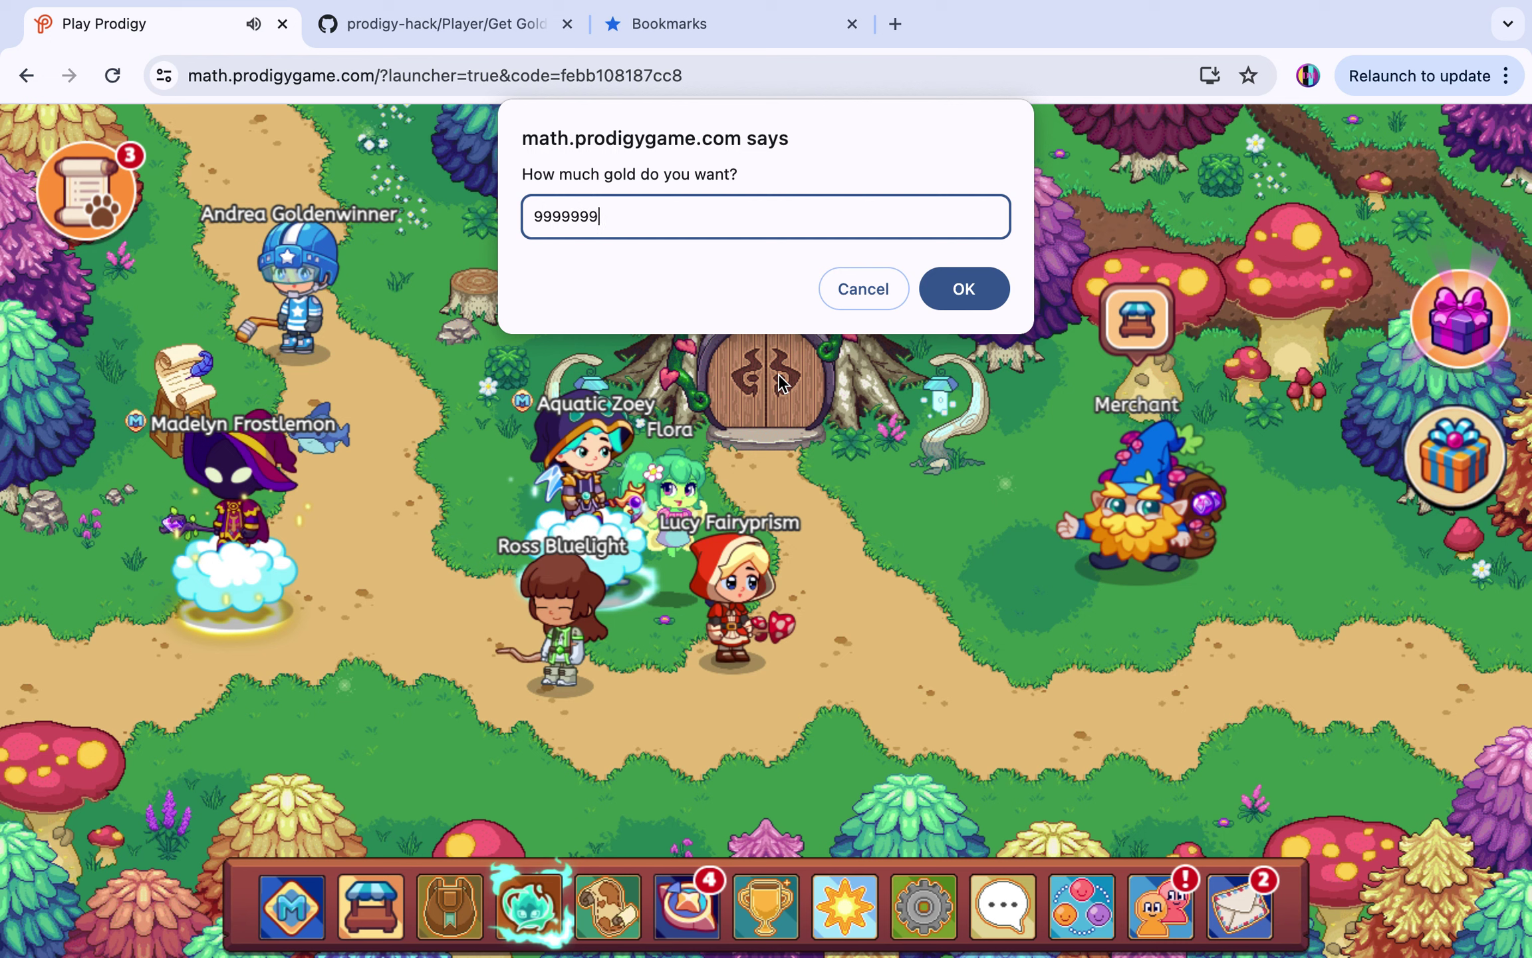
{"action": "type", "text": "999999999"}
{"action": "left_click", "coordinate": [937, 288]}
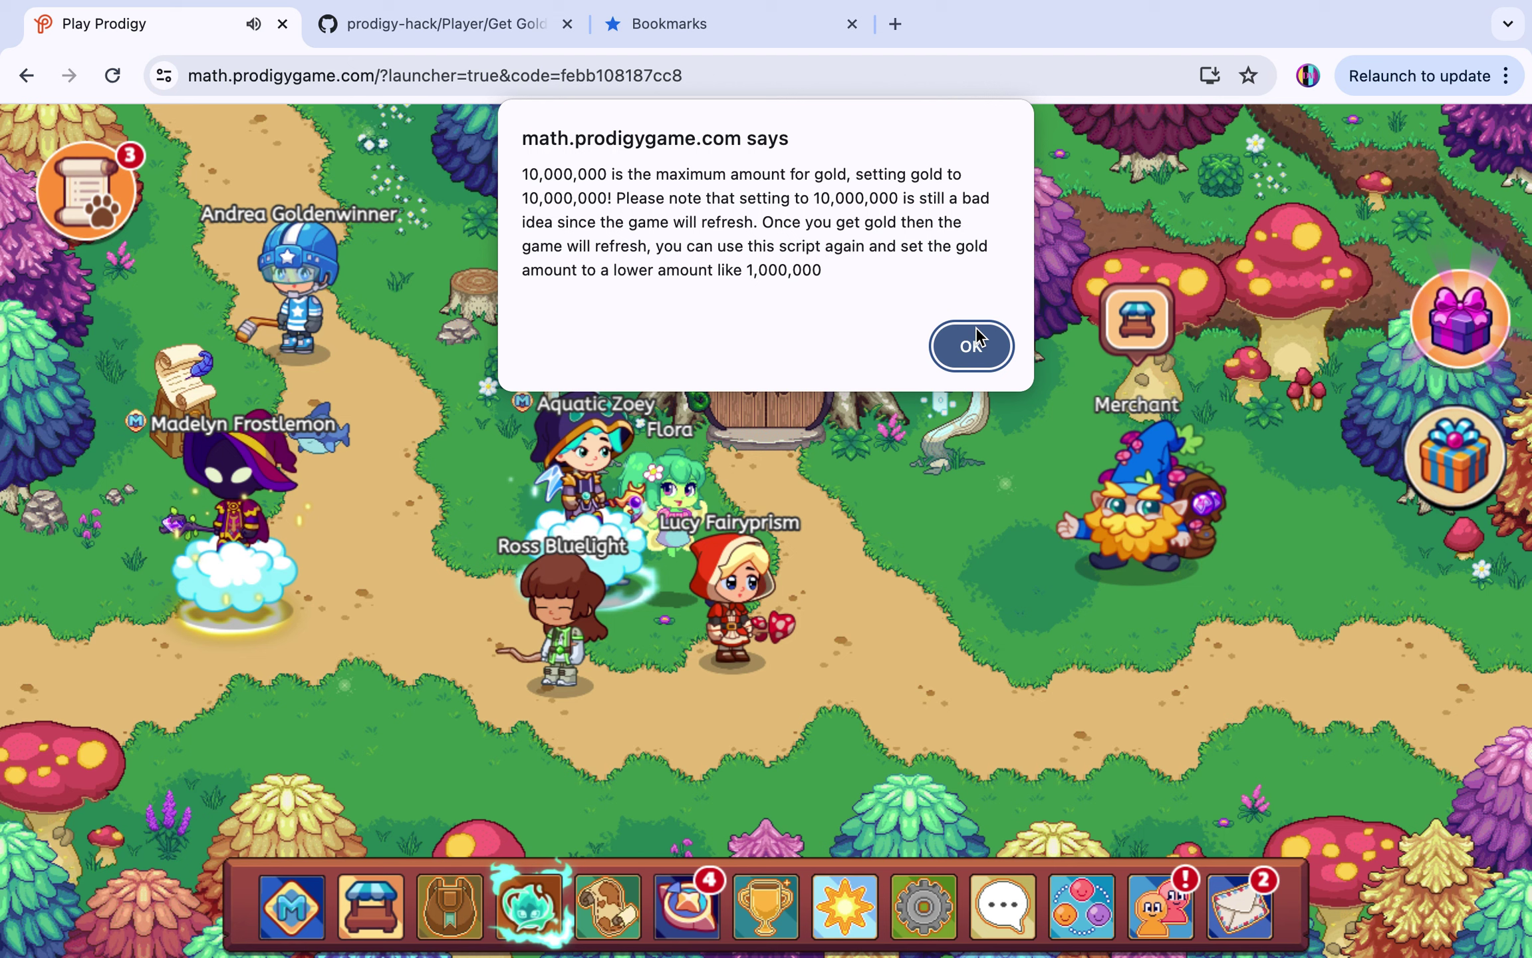
{"action": "left_click", "coordinate": [976, 328]}
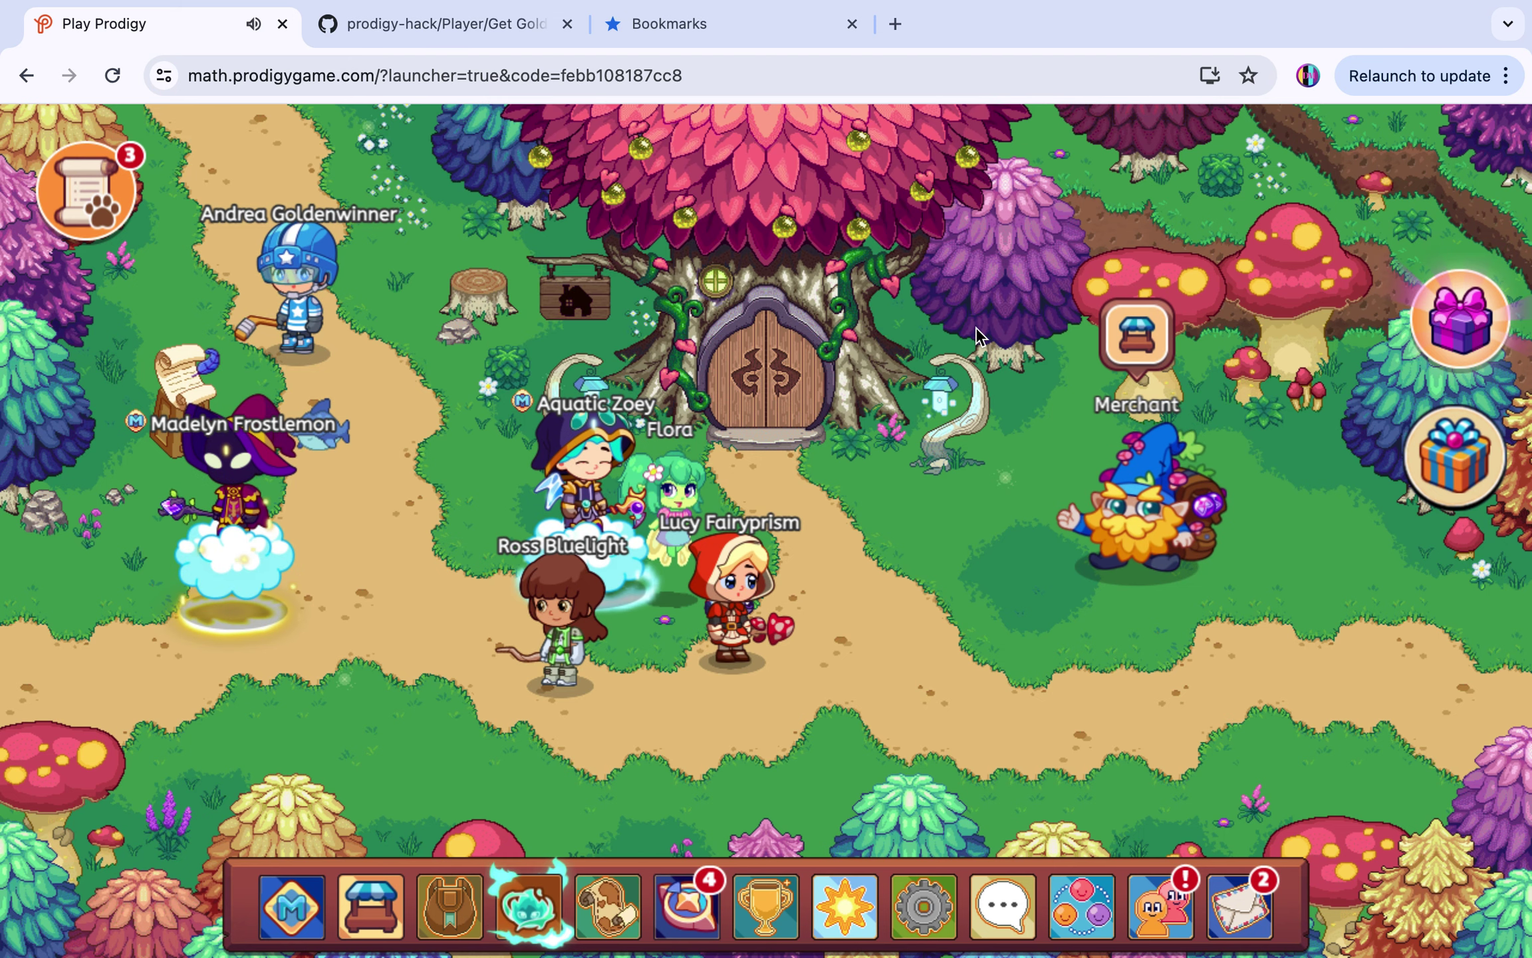
- Run GOLD from Other Bookmarks again and enter 9,000,000 as the gold amount
{"action": "left_click", "coordinate": [1506, 75]}
{"action": "mouse_move", "coordinate": [1240, 459]}
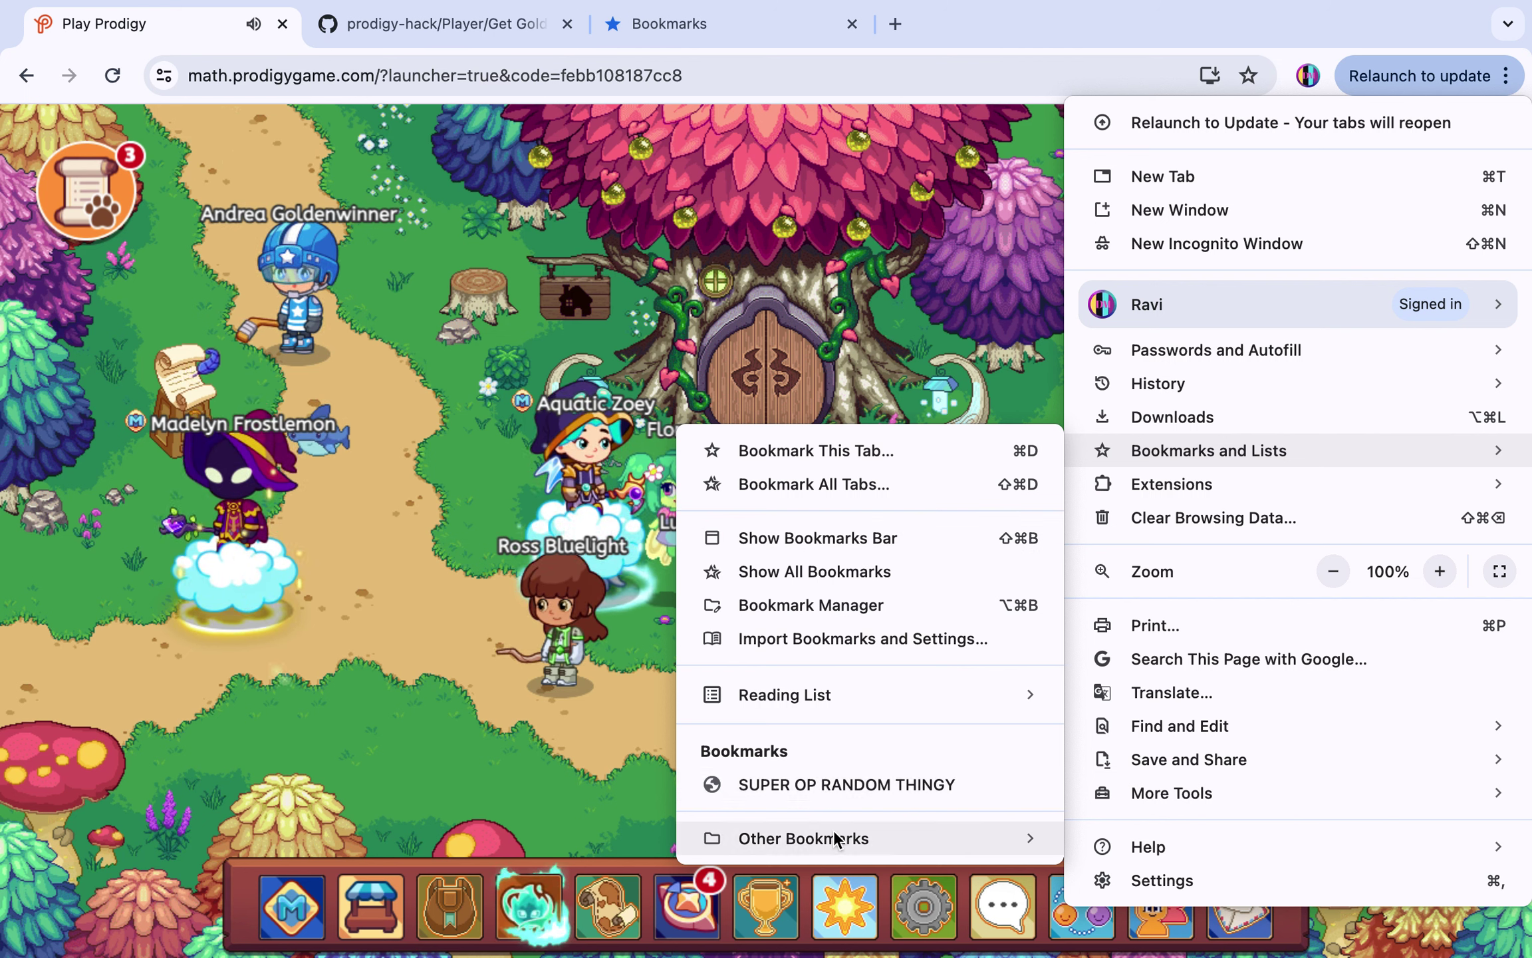
{"action": "left_click", "coordinate": [536, 714]}
{"action": "left_click", "coordinate": [1506, 75]}
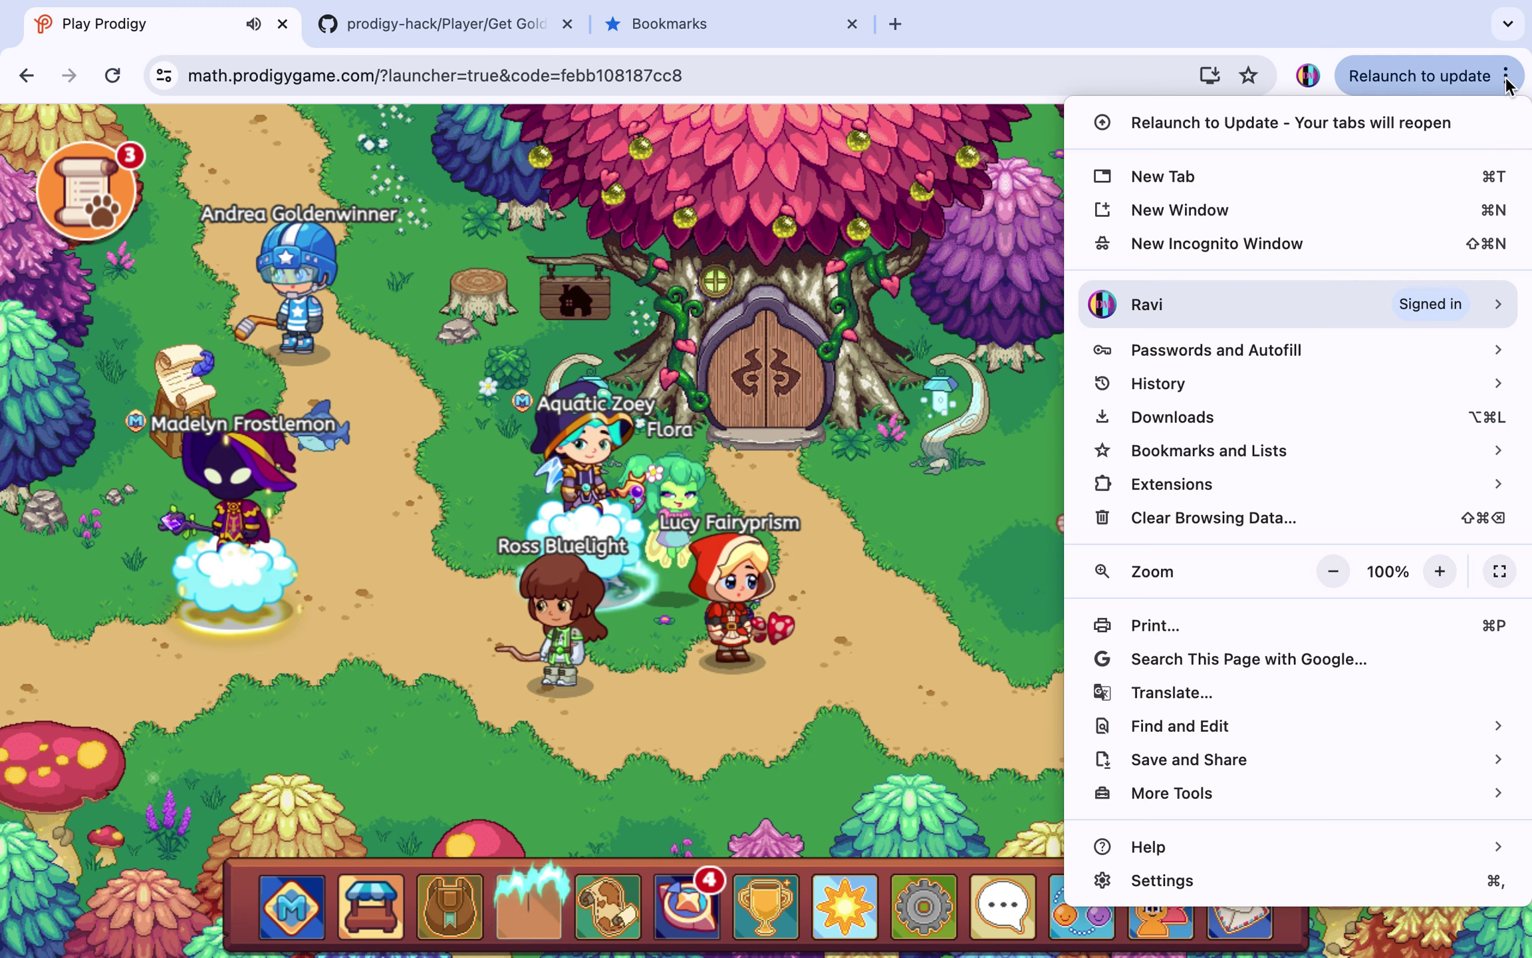
{"action": "mouse_move", "coordinate": [1199, 444]}
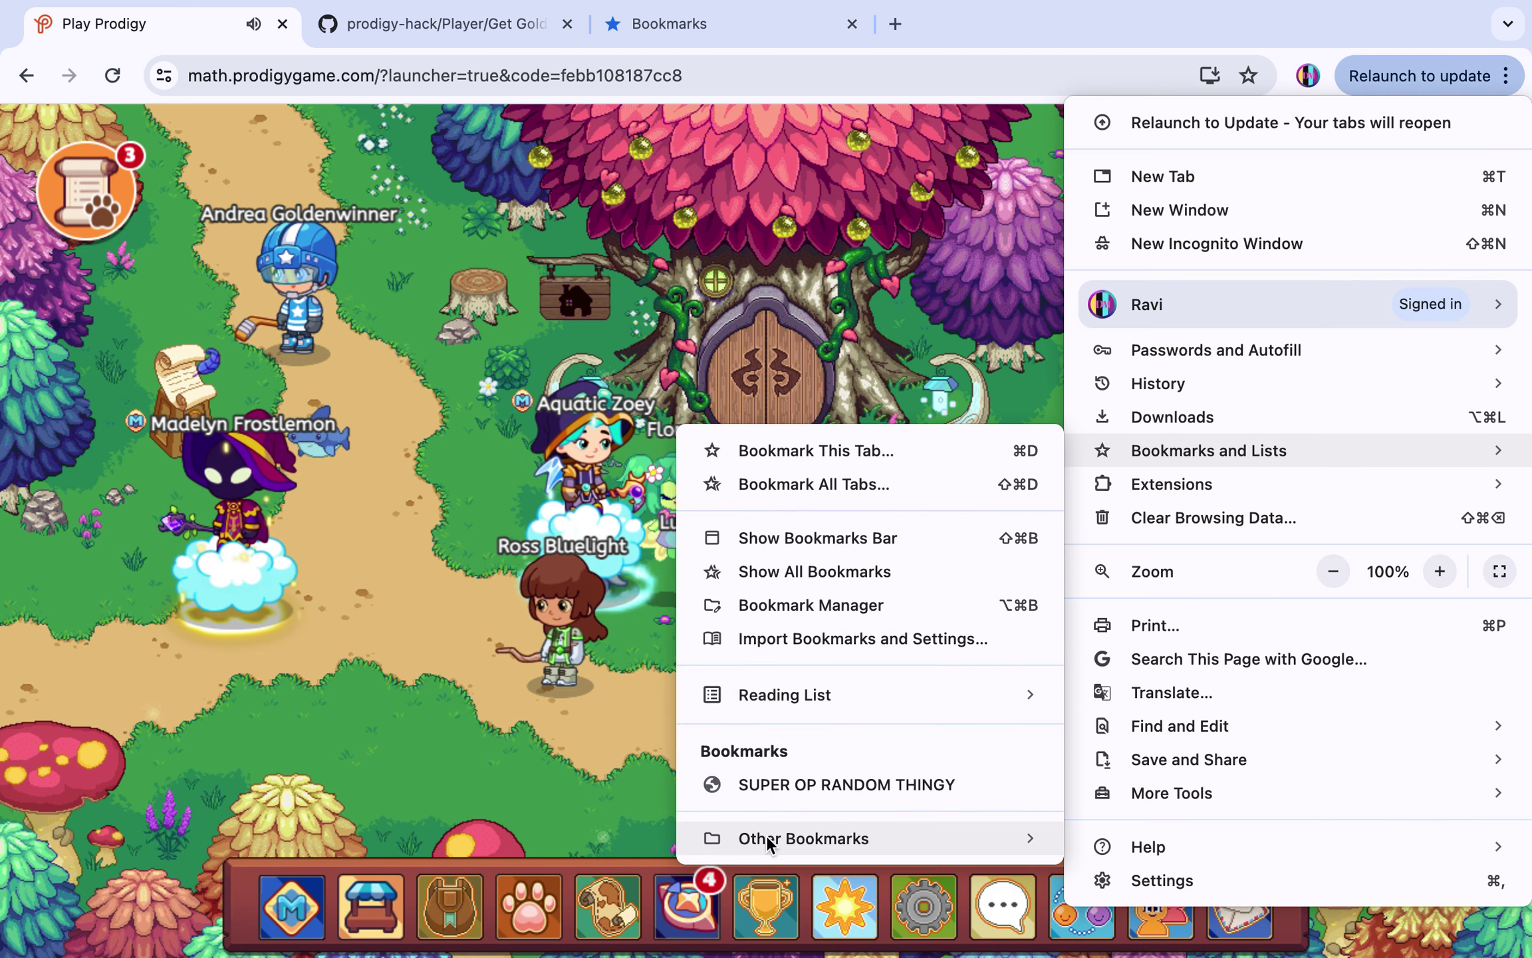
{"action": "mouse_move", "coordinate": [766, 835]}
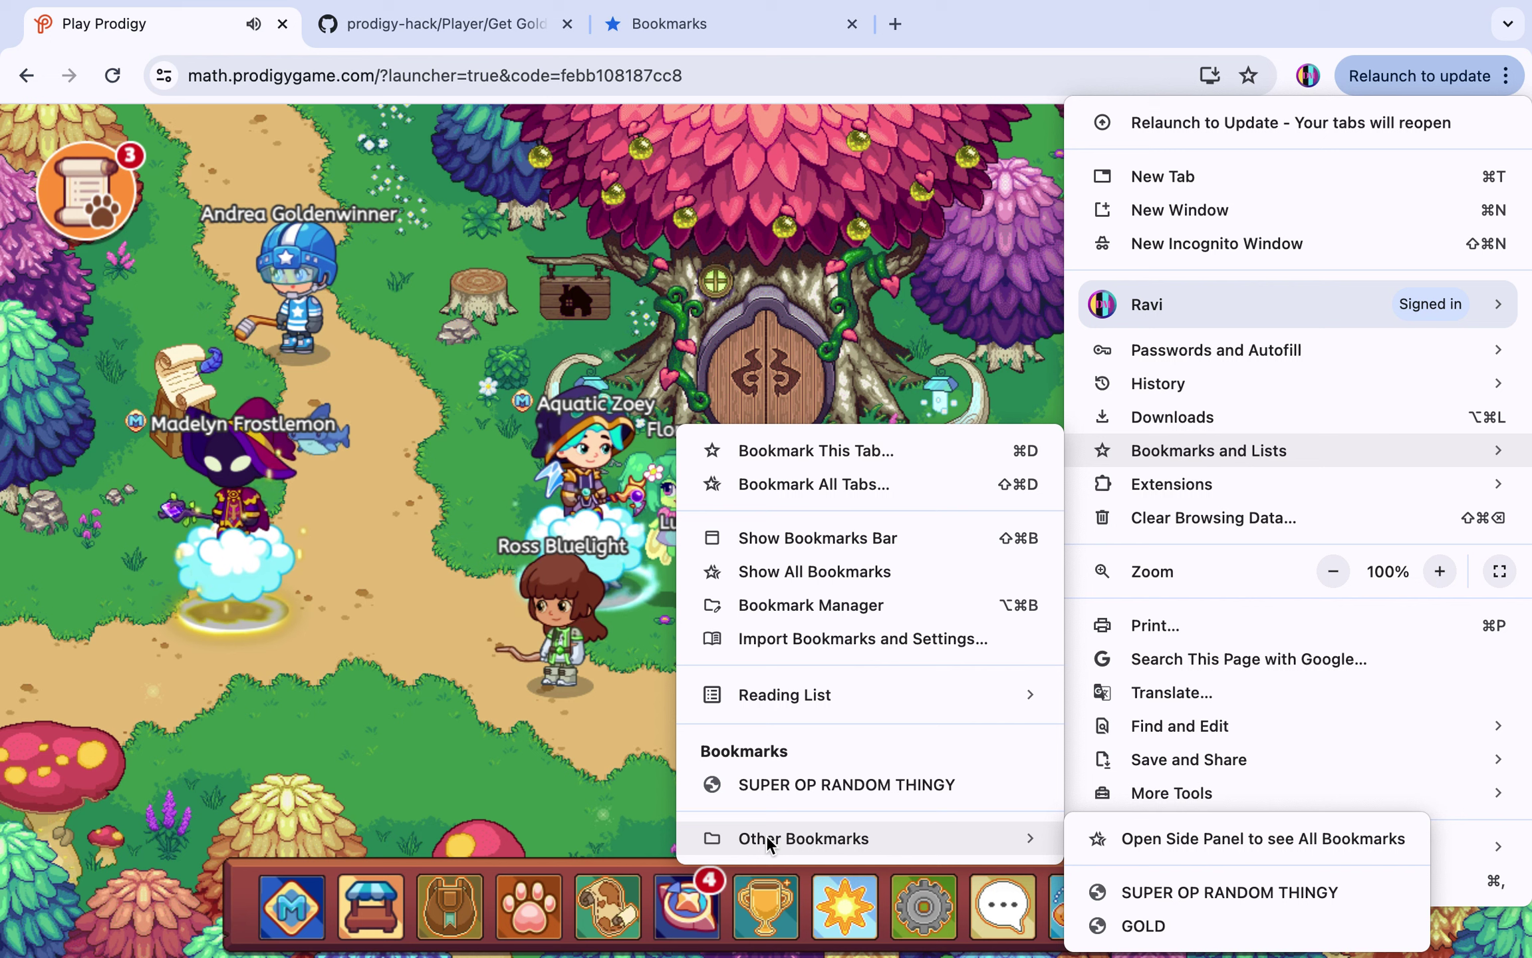
{"action": "left_click", "coordinate": [1143, 925]}
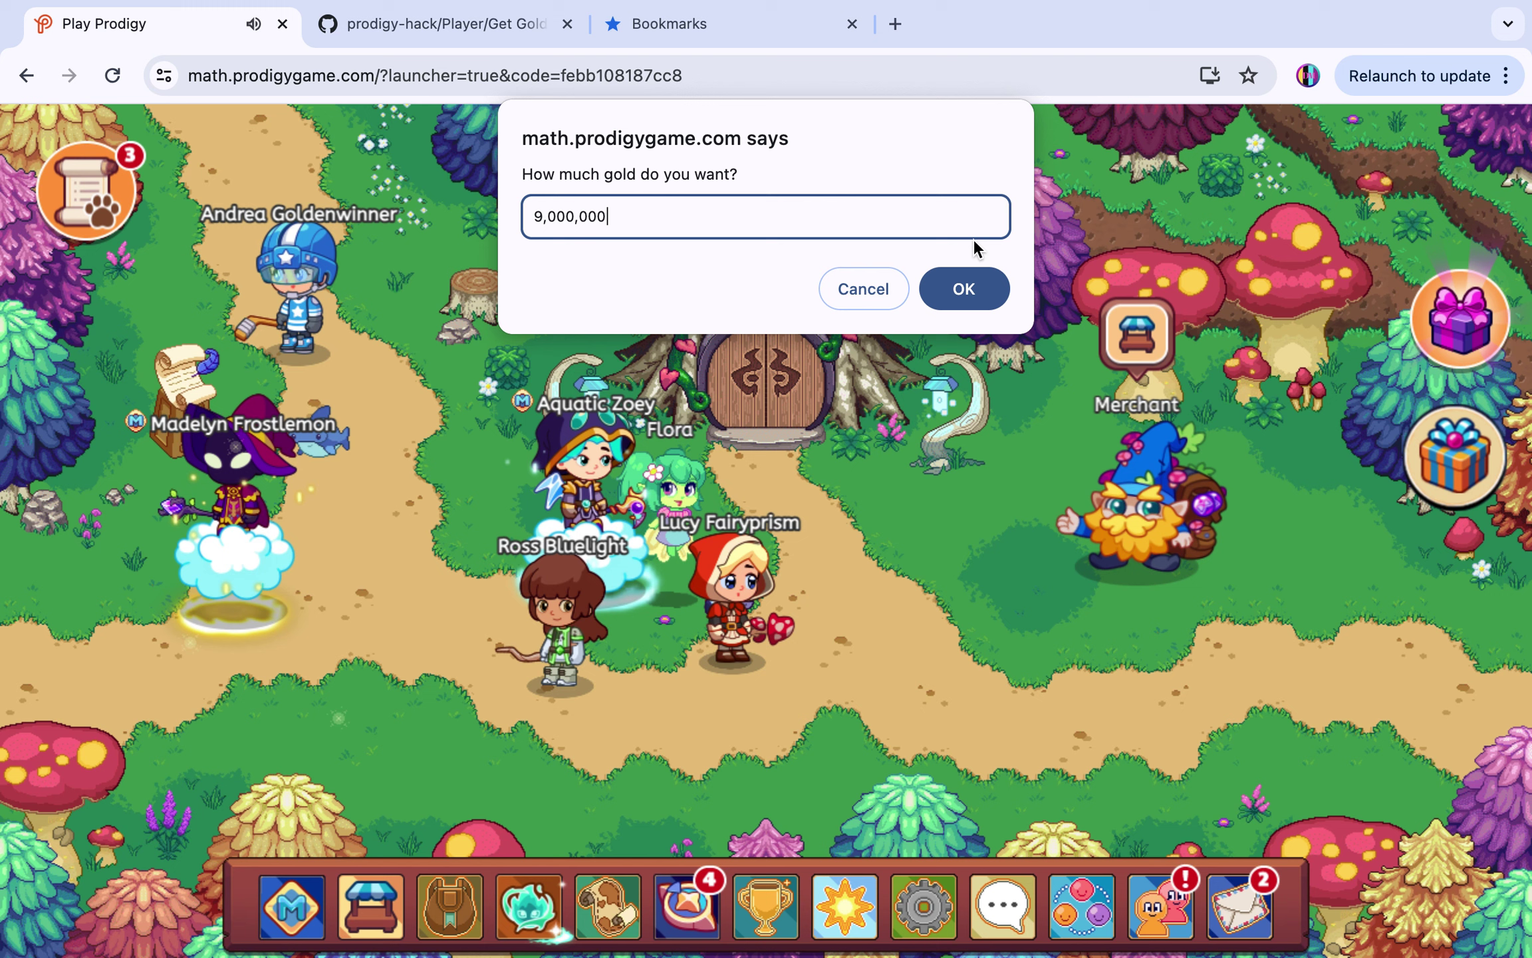
{"action": "left_click", "coordinate": [965, 290]}
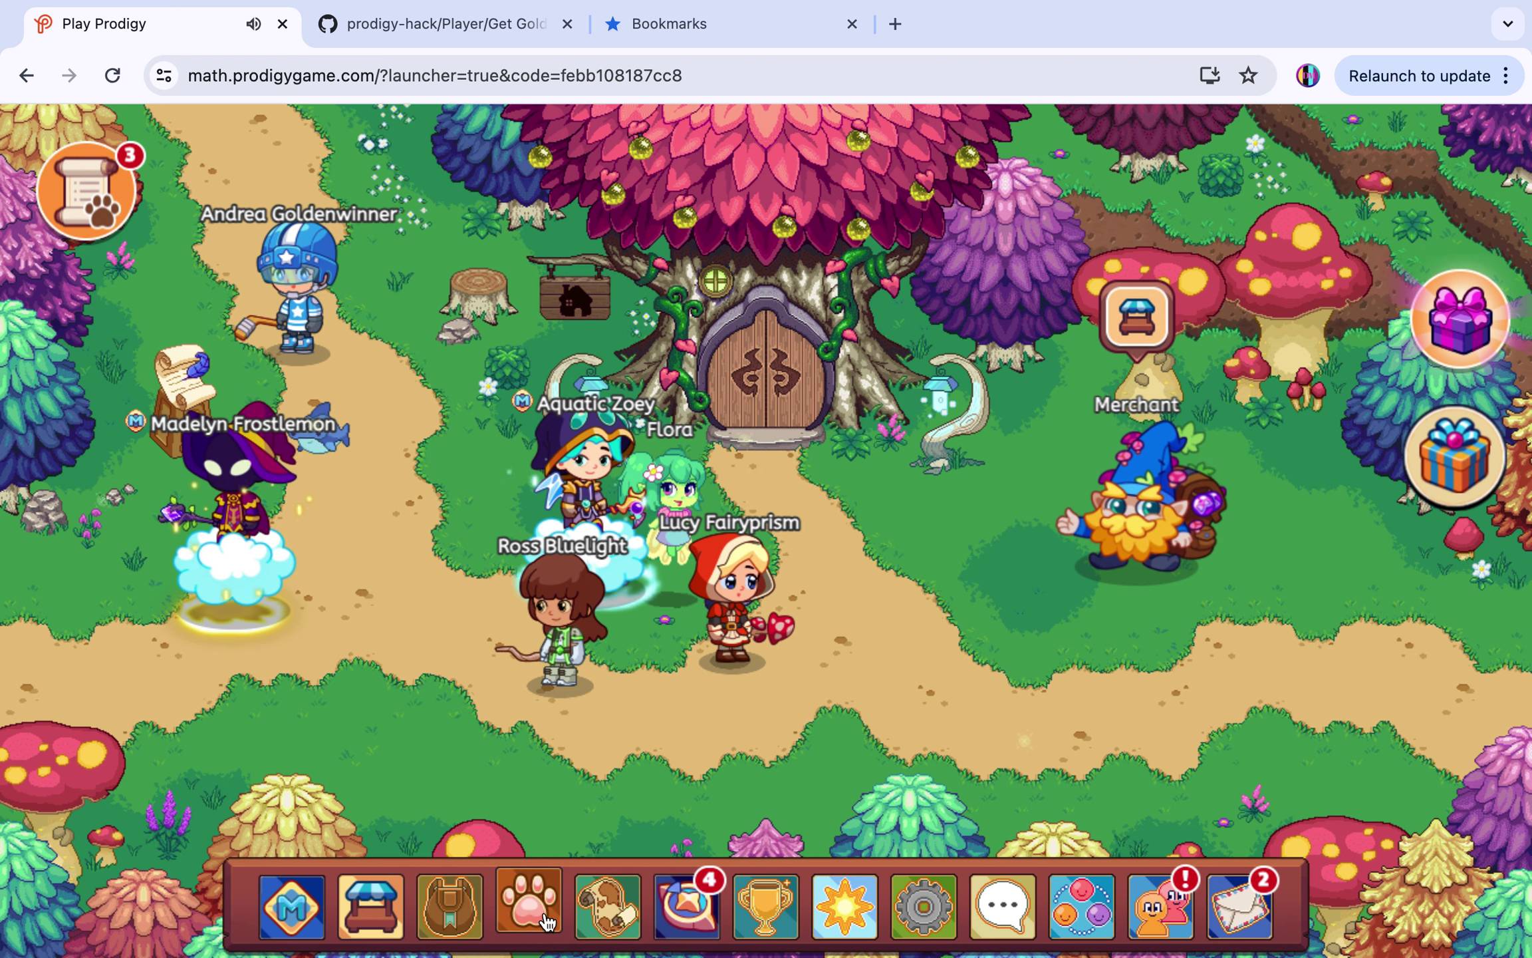
- Open Your team pets and the Add pet slots offer to confirm gold reads 9 000 000
{"action": "left_click", "coordinate": [547, 922]}
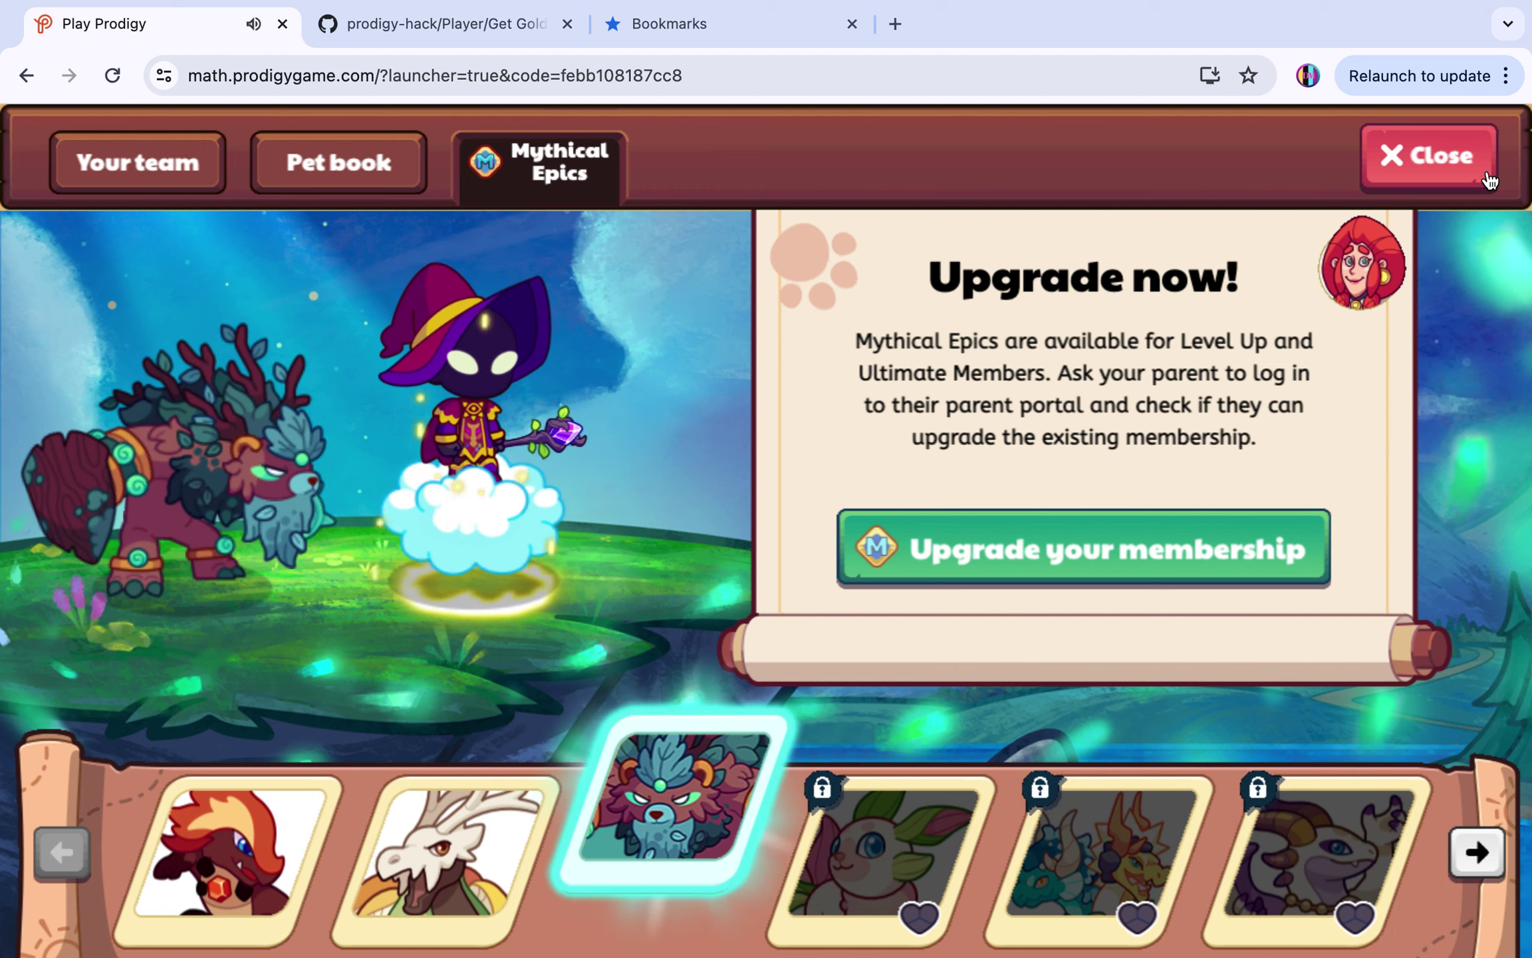
{"action": "left_click", "coordinate": [160, 182]}
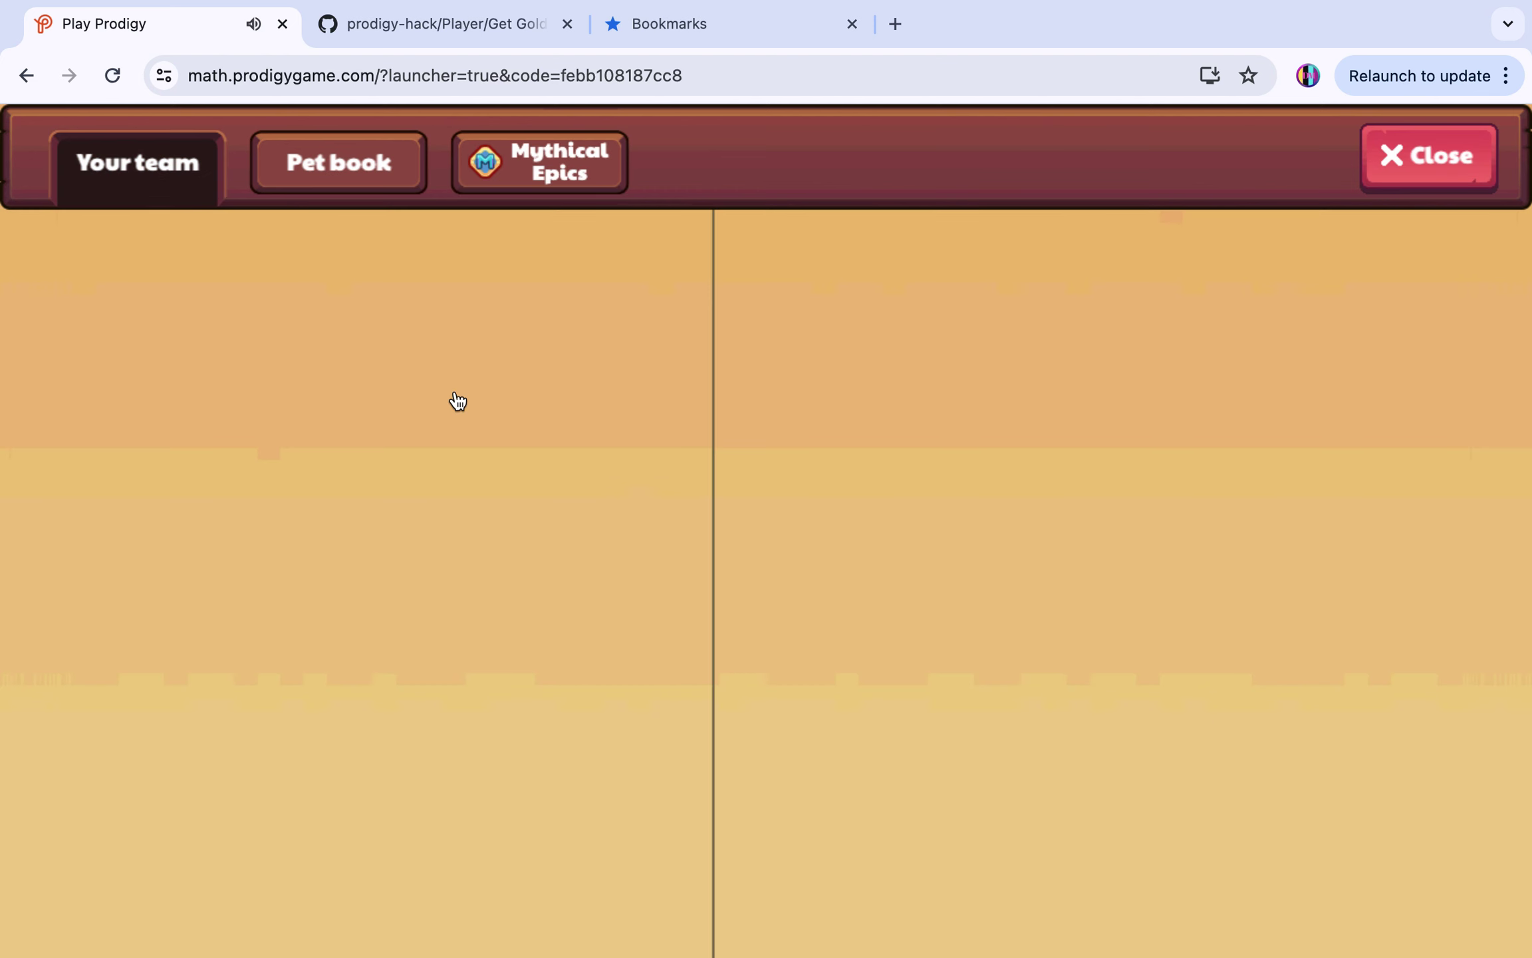
{"action": "left_click", "coordinate": [1295, 301]}
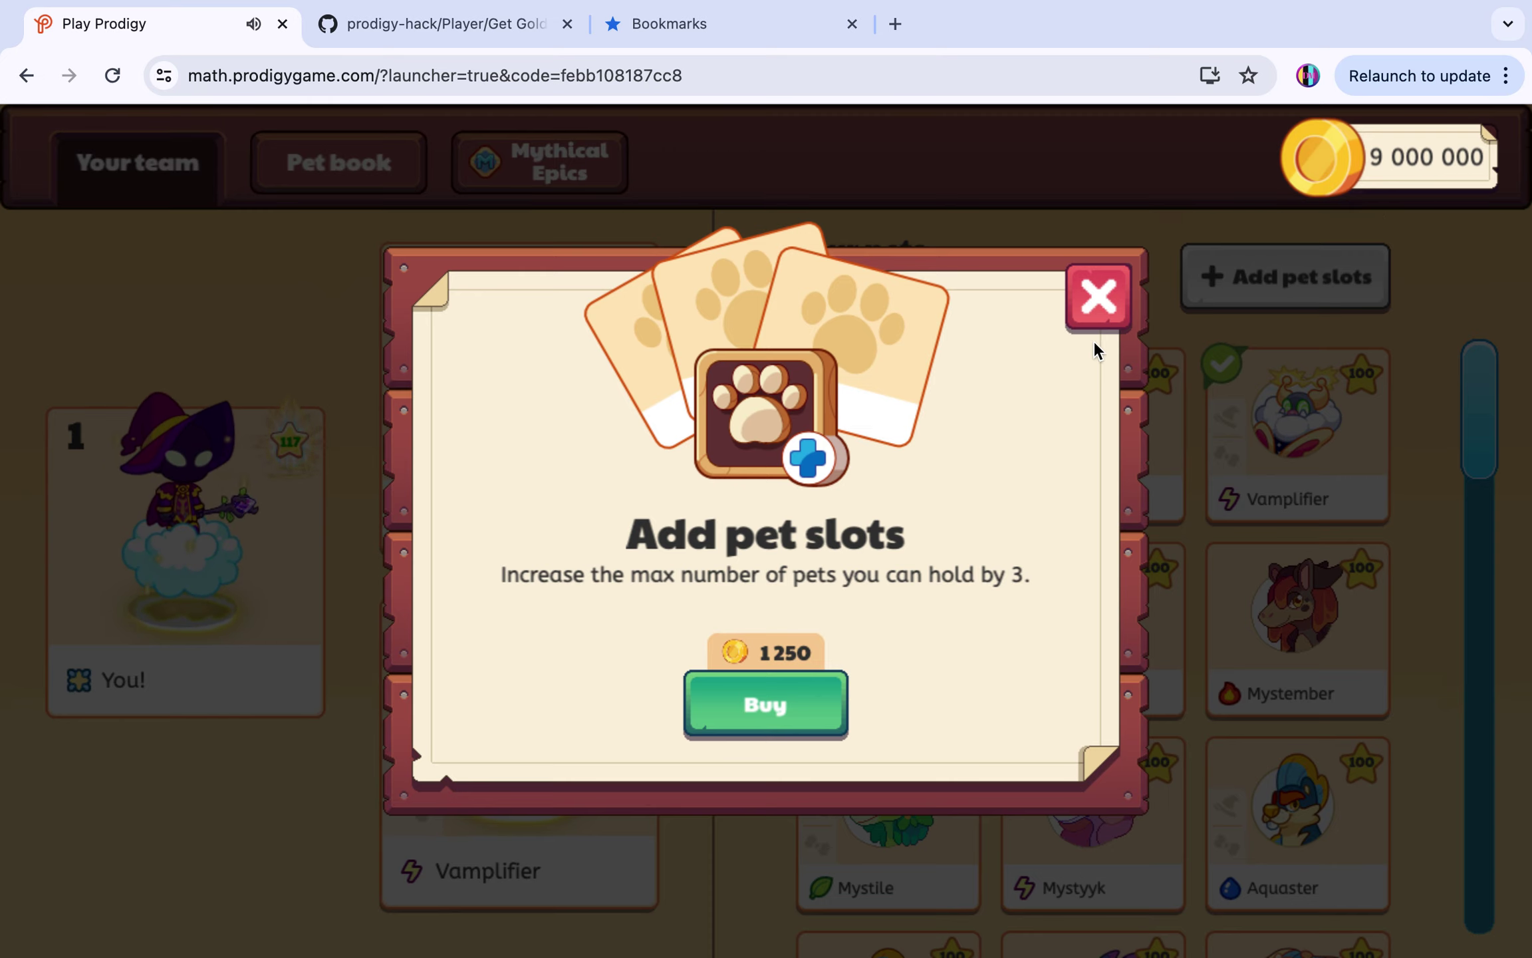
{"action": "left_click", "coordinate": [1097, 298]}
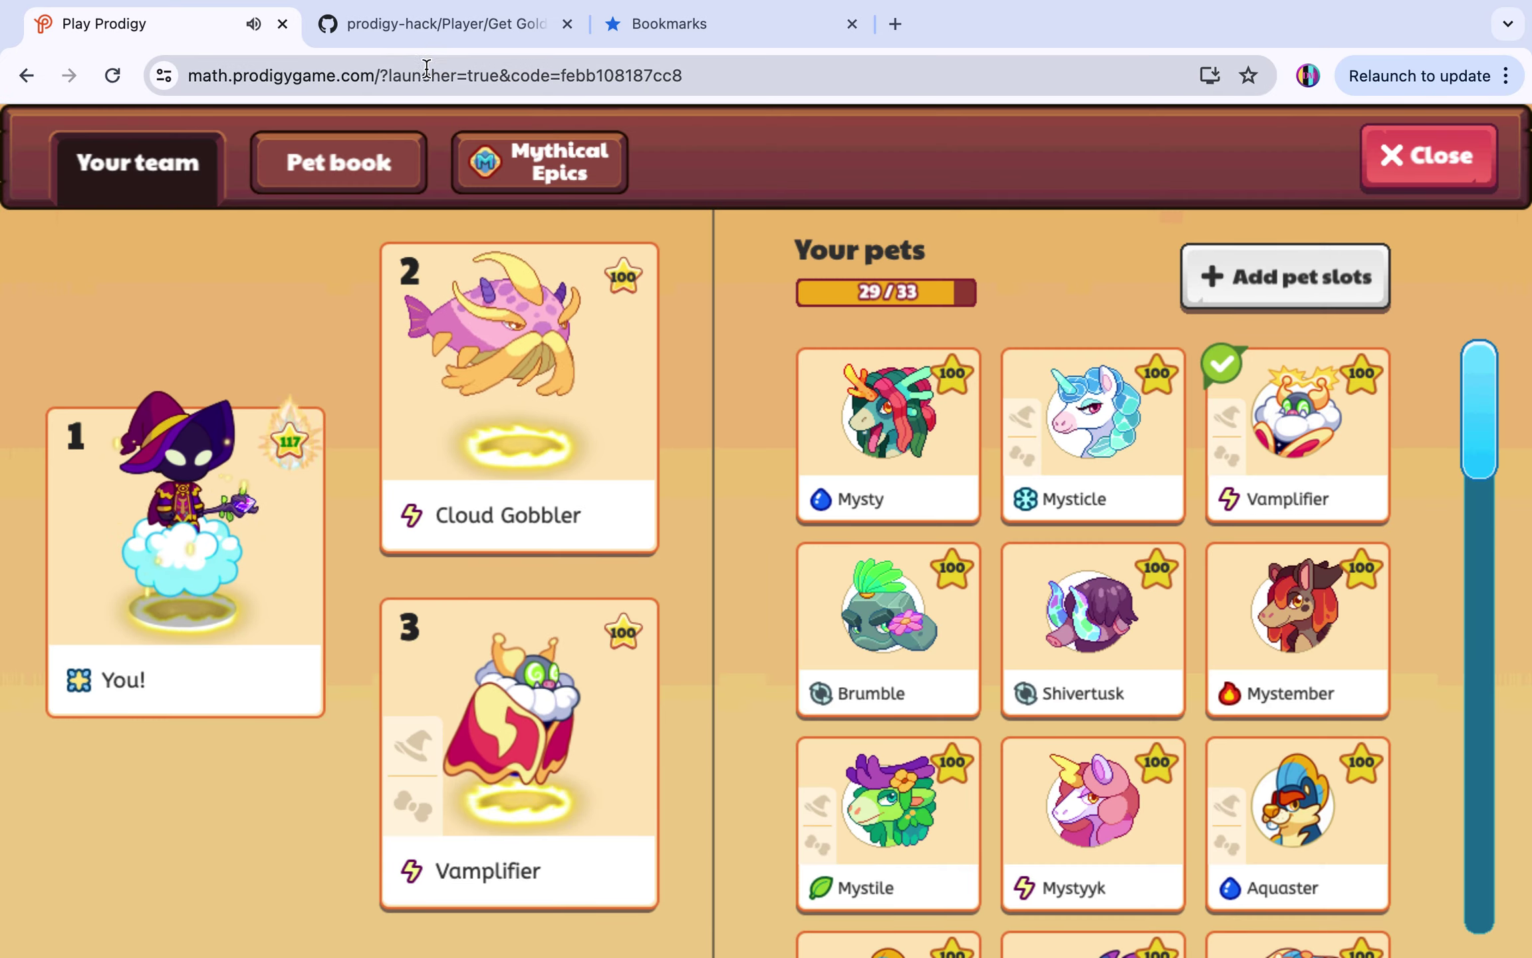
- Close the pets screen, walk the avatar toward the Merchant, then switch to the Get Gold.js page
{"action": "left_click", "coordinate": [439, 24]}
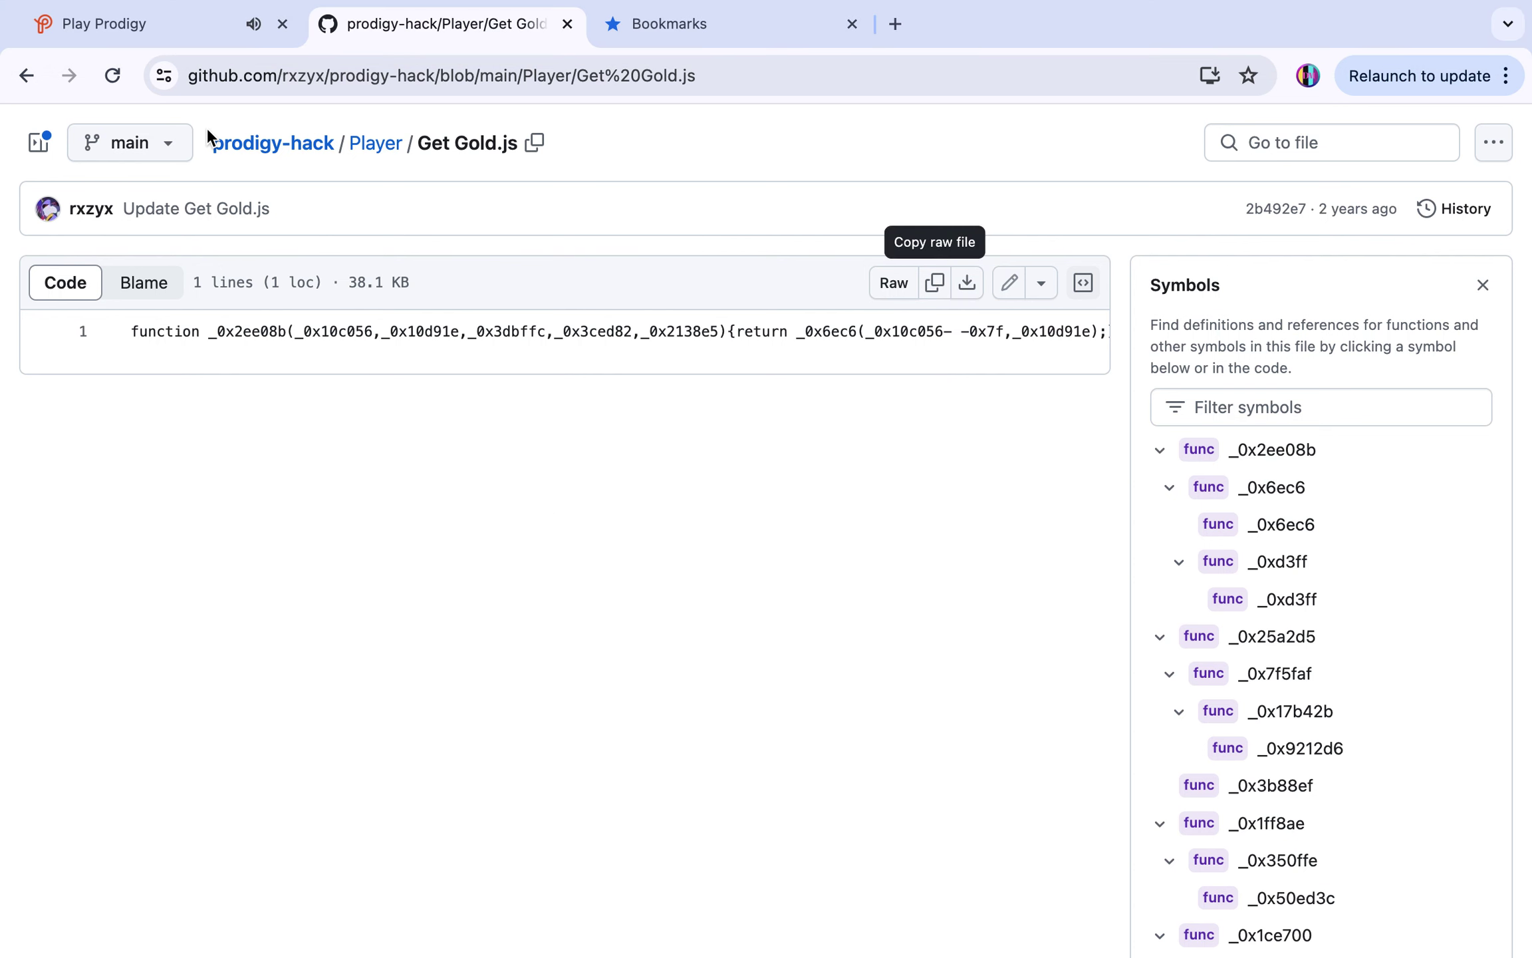
{"action": "left_click", "coordinate": [130, 20]}
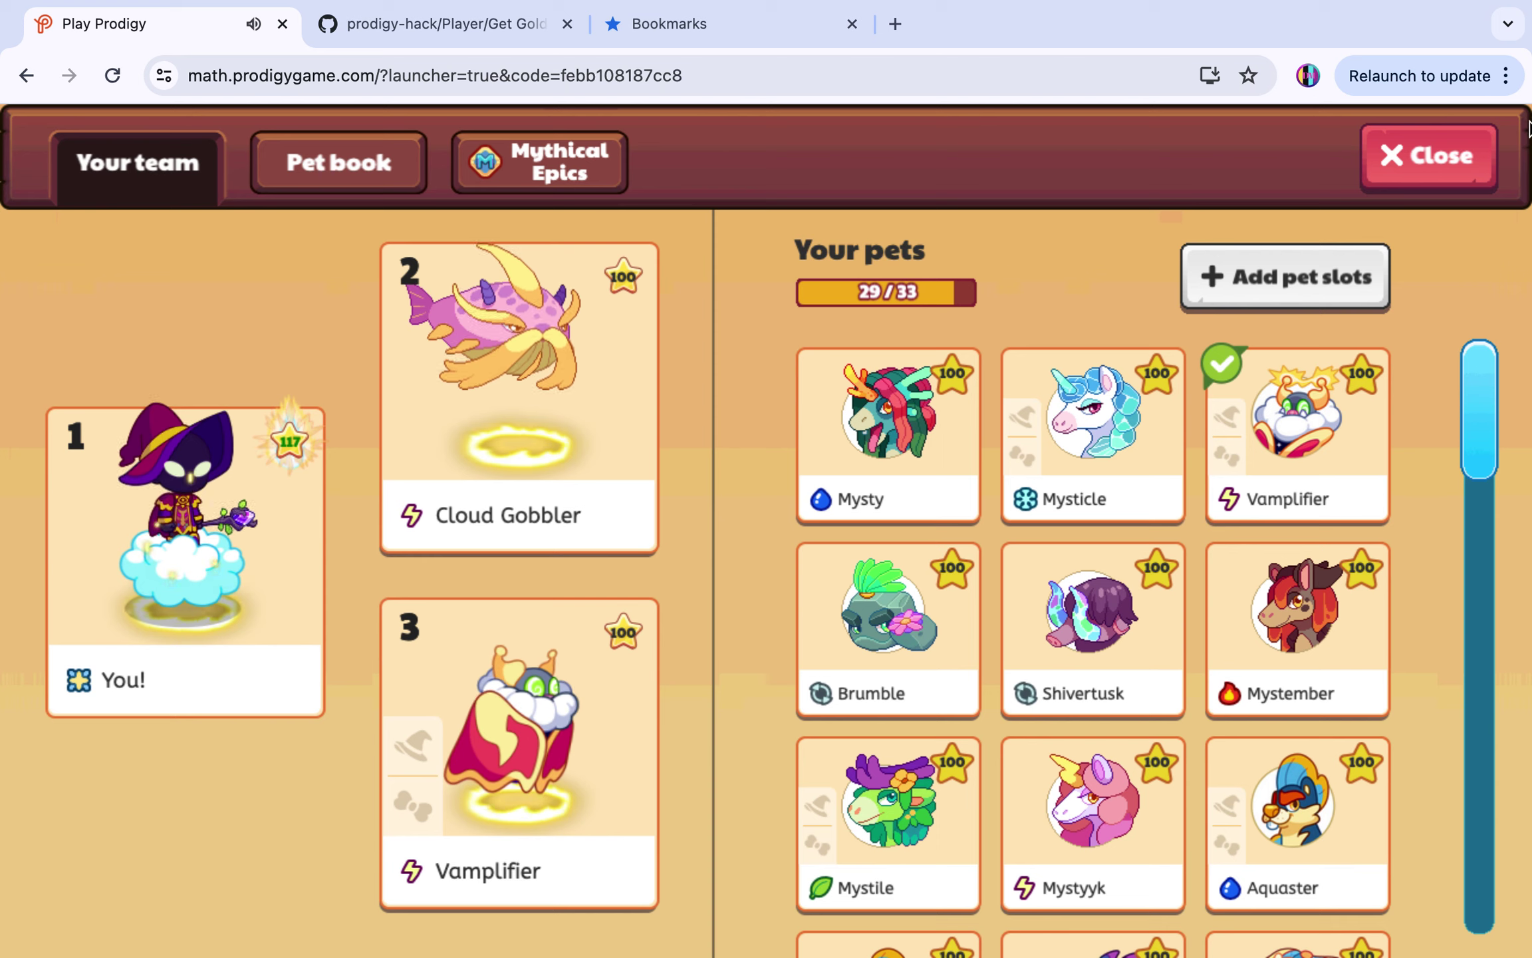
{"action": "left_click", "coordinate": [1430, 157]}
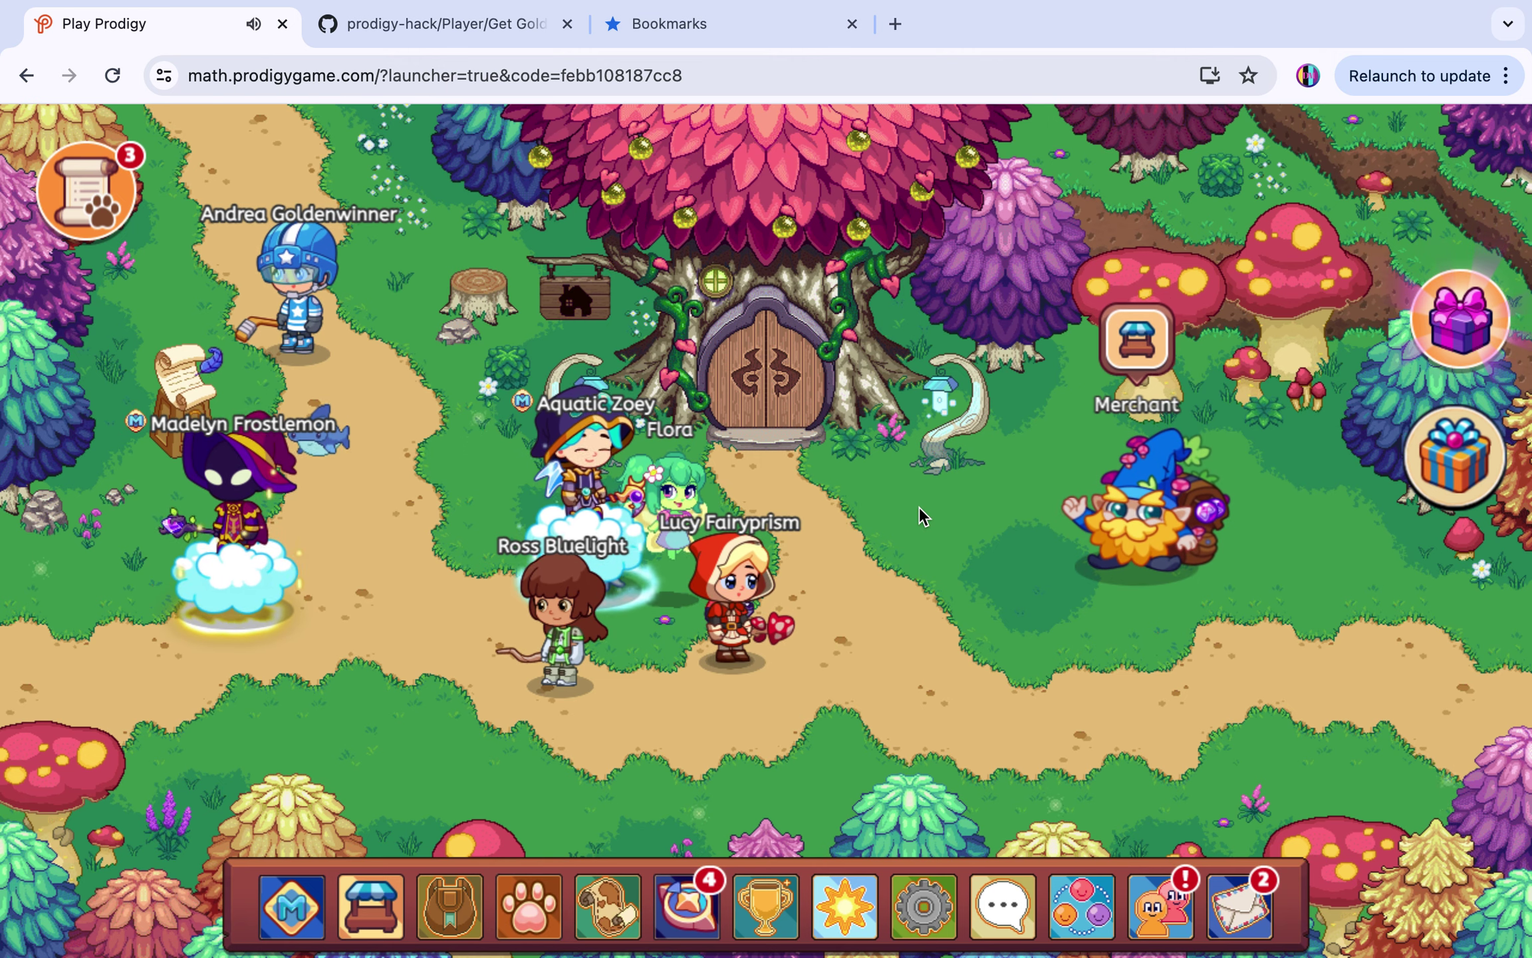
{"action": "left_click", "coordinate": [404, 541]}
{"action": "left_click", "coordinate": [924, 668]}
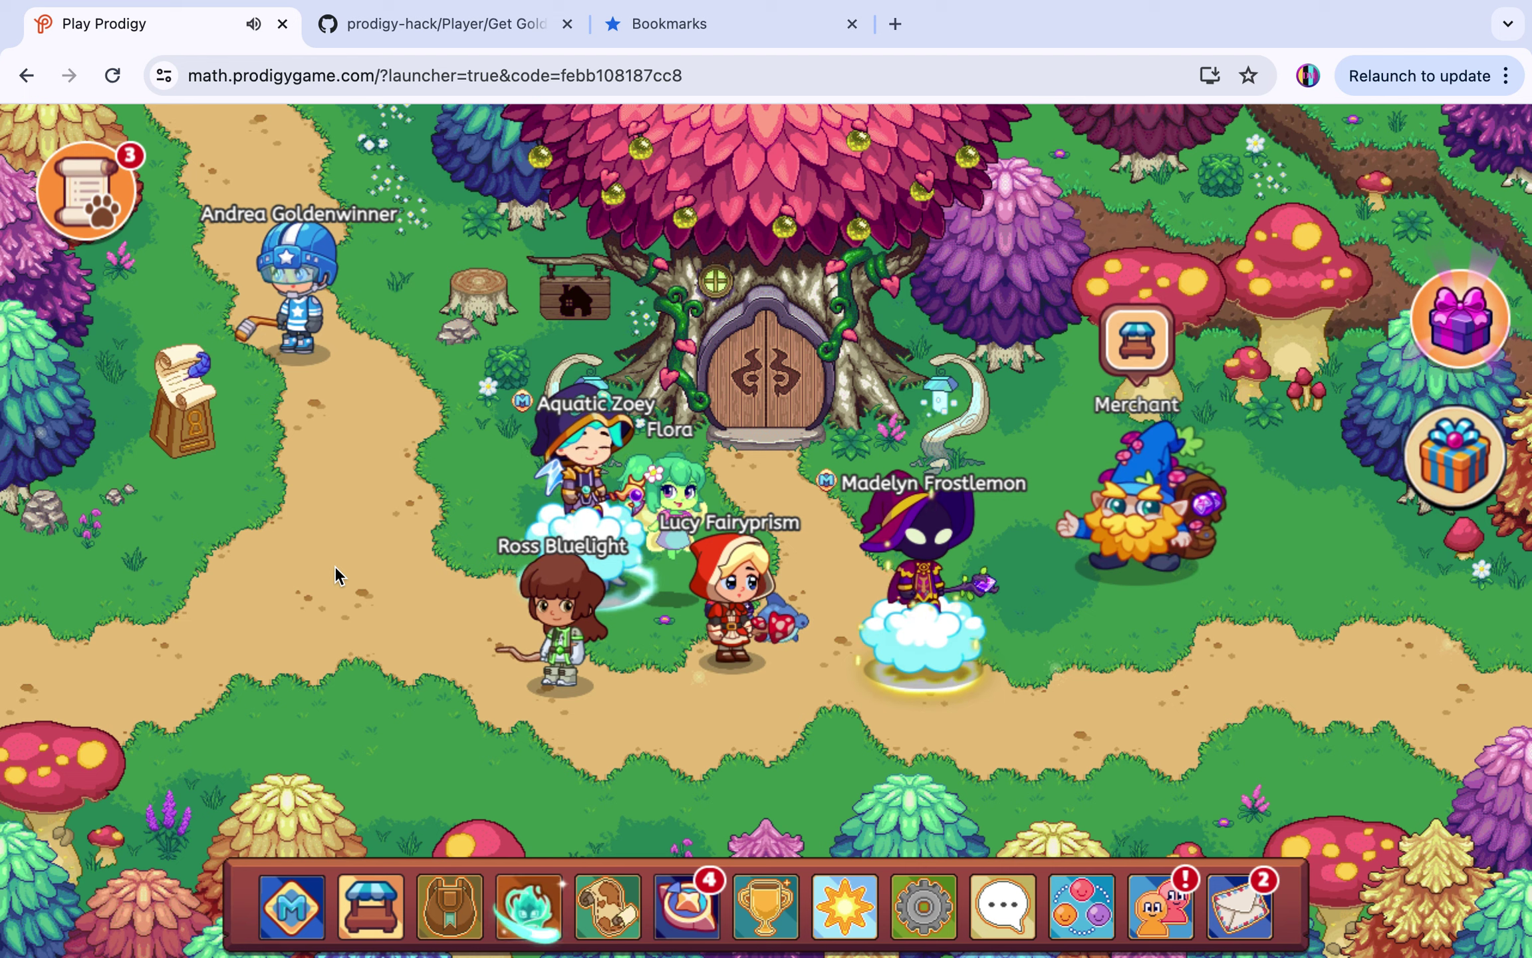
{"action": "left_click", "coordinate": [425, 24]}
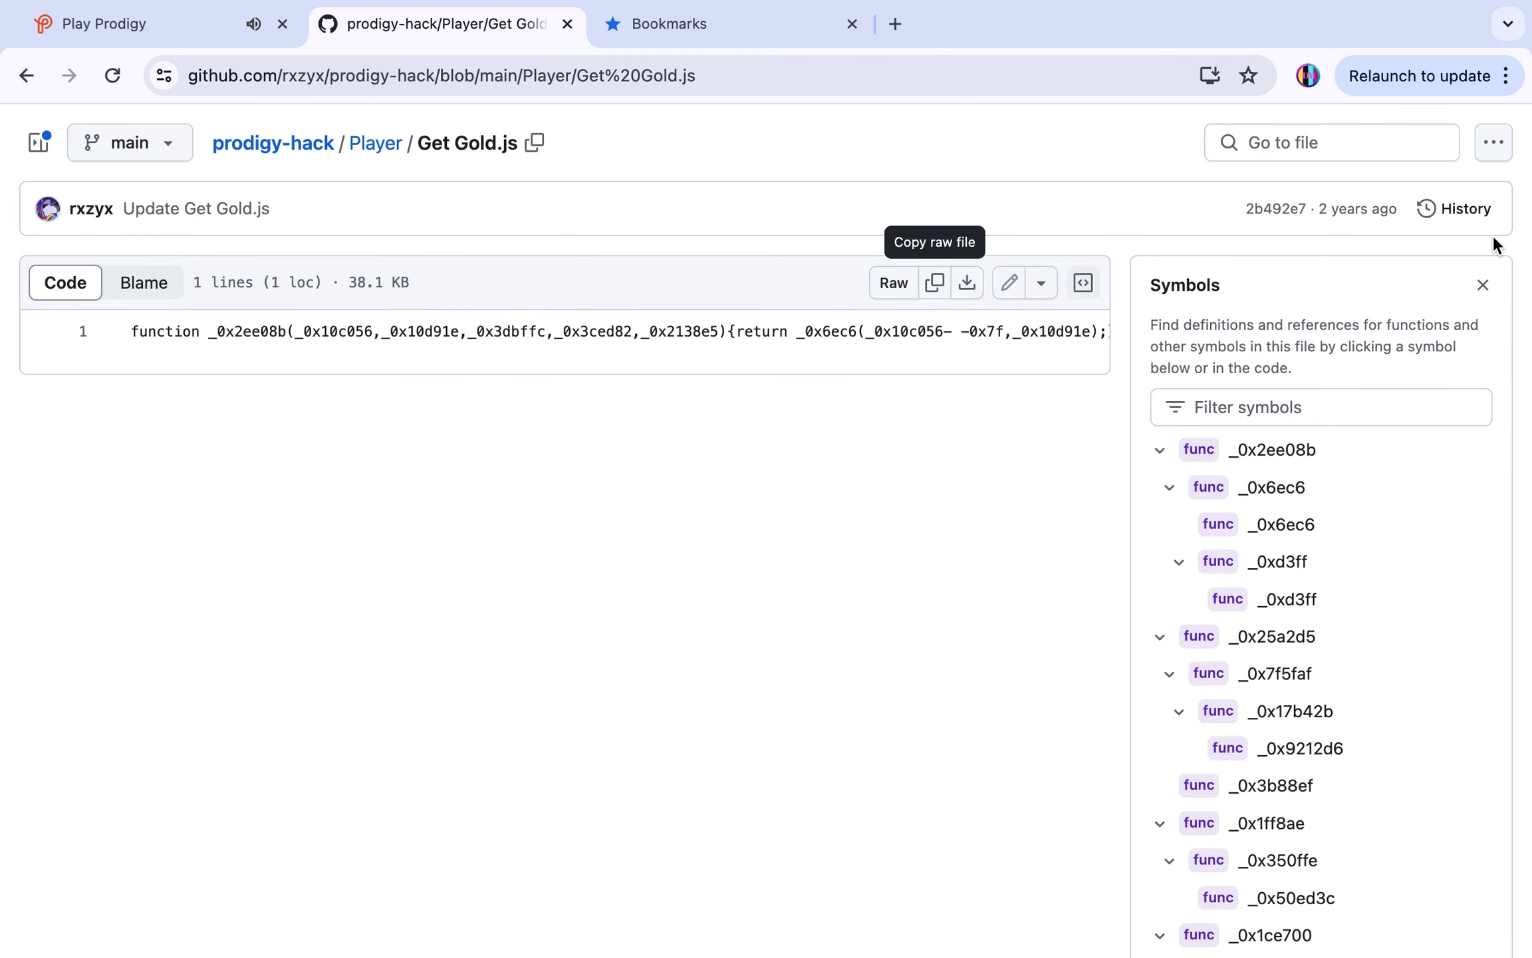
- Close the Symbols panel and scroll through the Player folder's script list
{"action": "left_click", "coordinate": [1483, 284]}
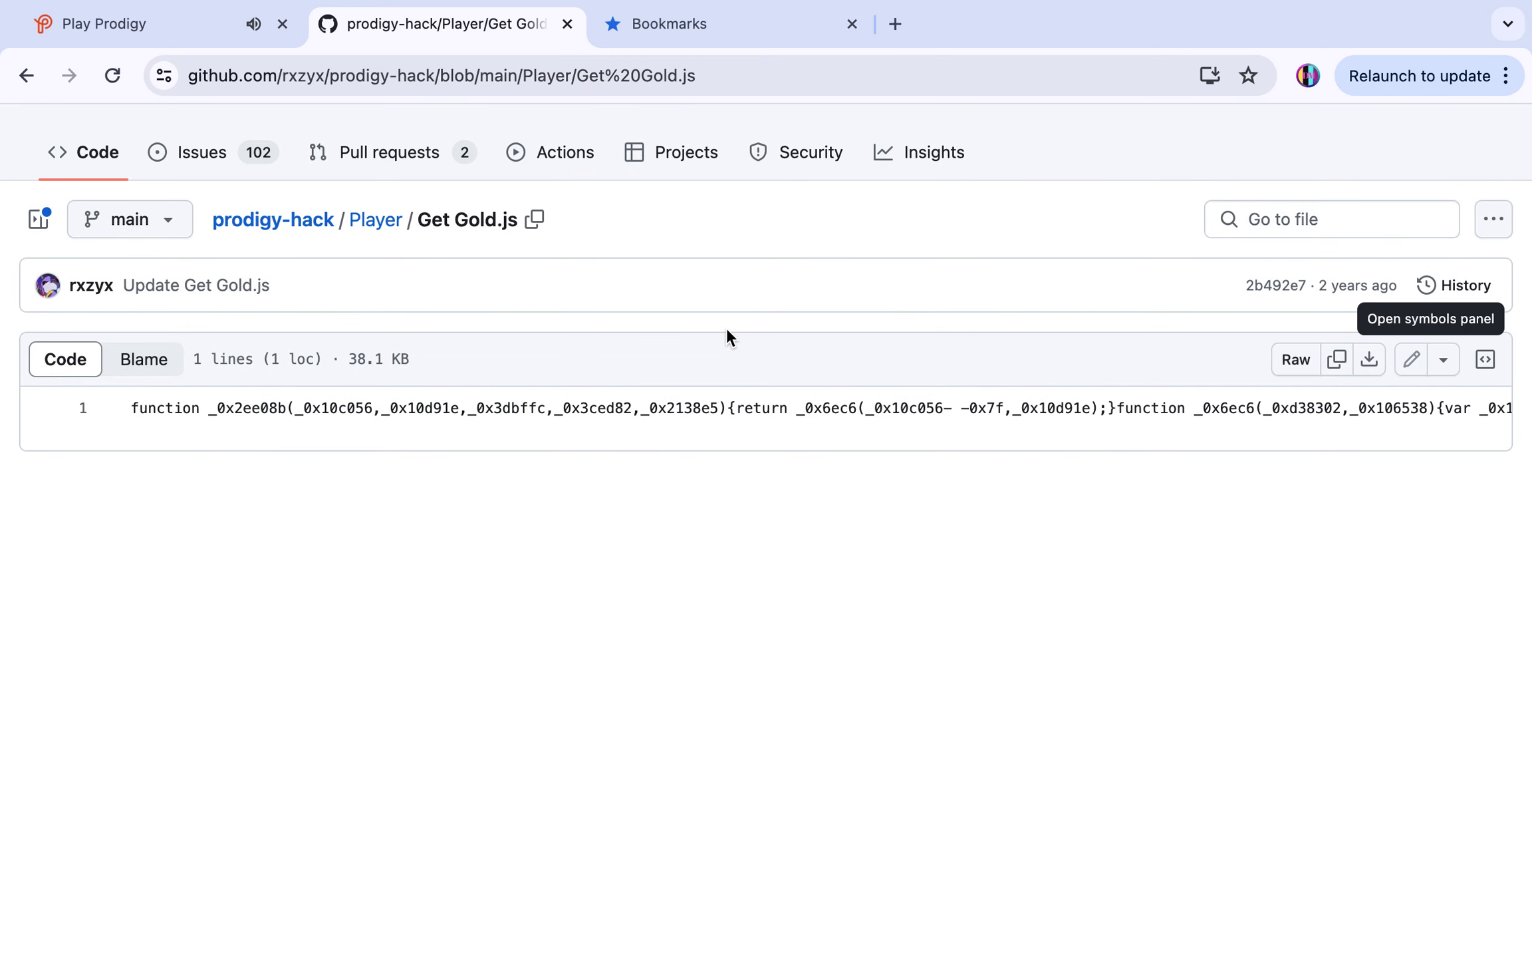
{"action": "left_click", "coordinate": [381, 220]}
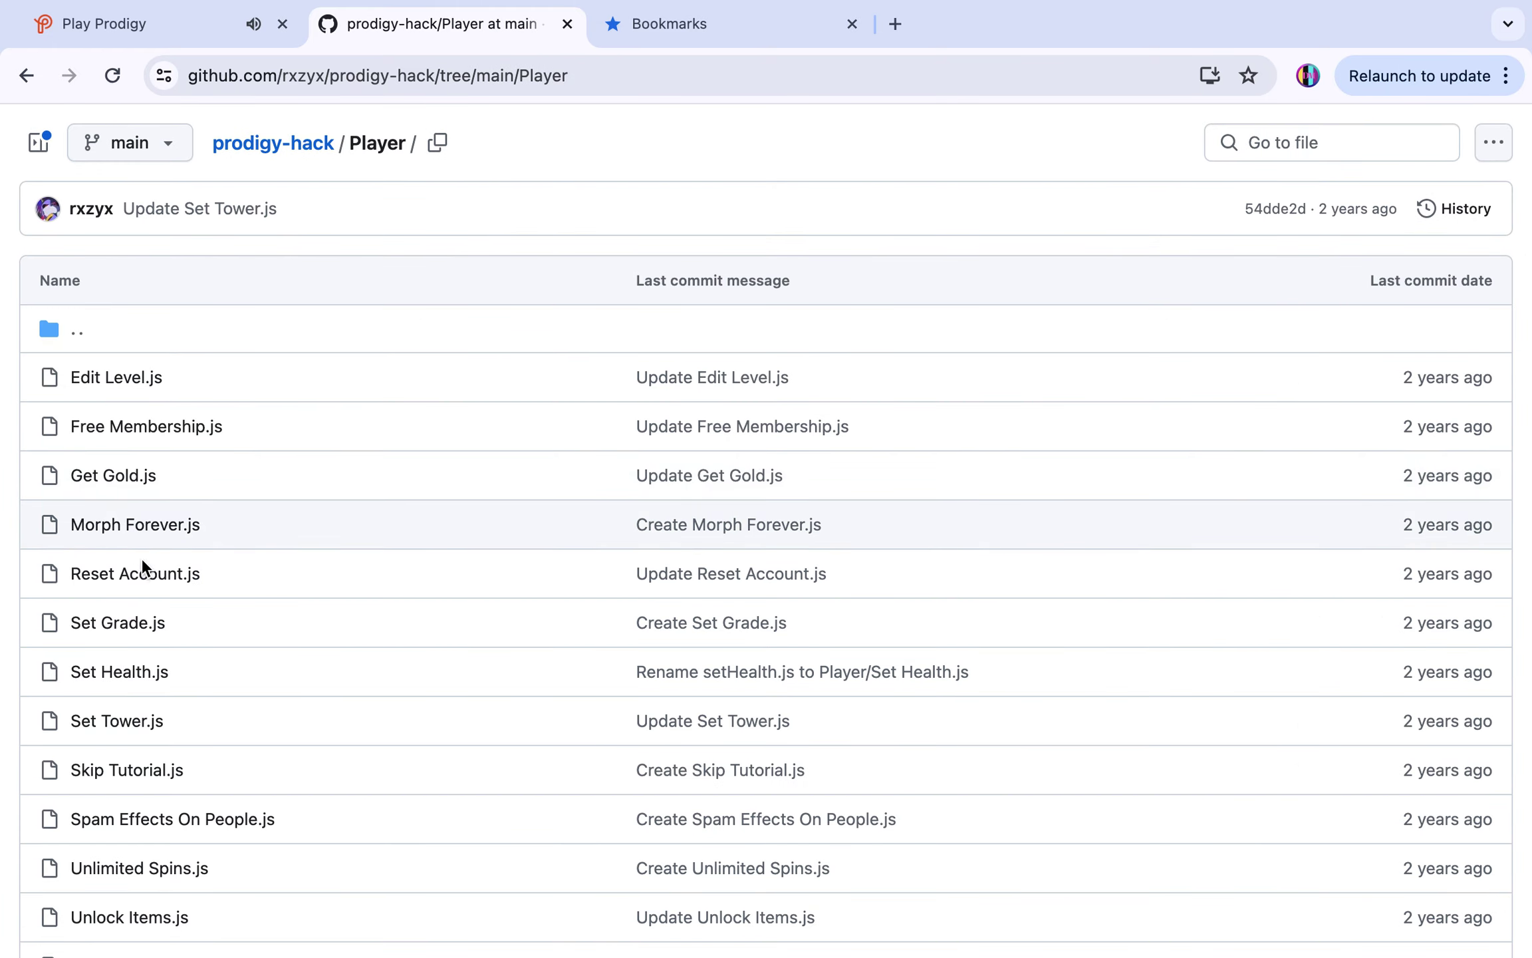
{"action": "scroll", "coordinate": [150, 598], "scroll_direction": "down", "scroll_amount": 1}
{"action": "scroll", "coordinate": [150, 606], "scroll_direction": "down", "scroll_amount": 1}
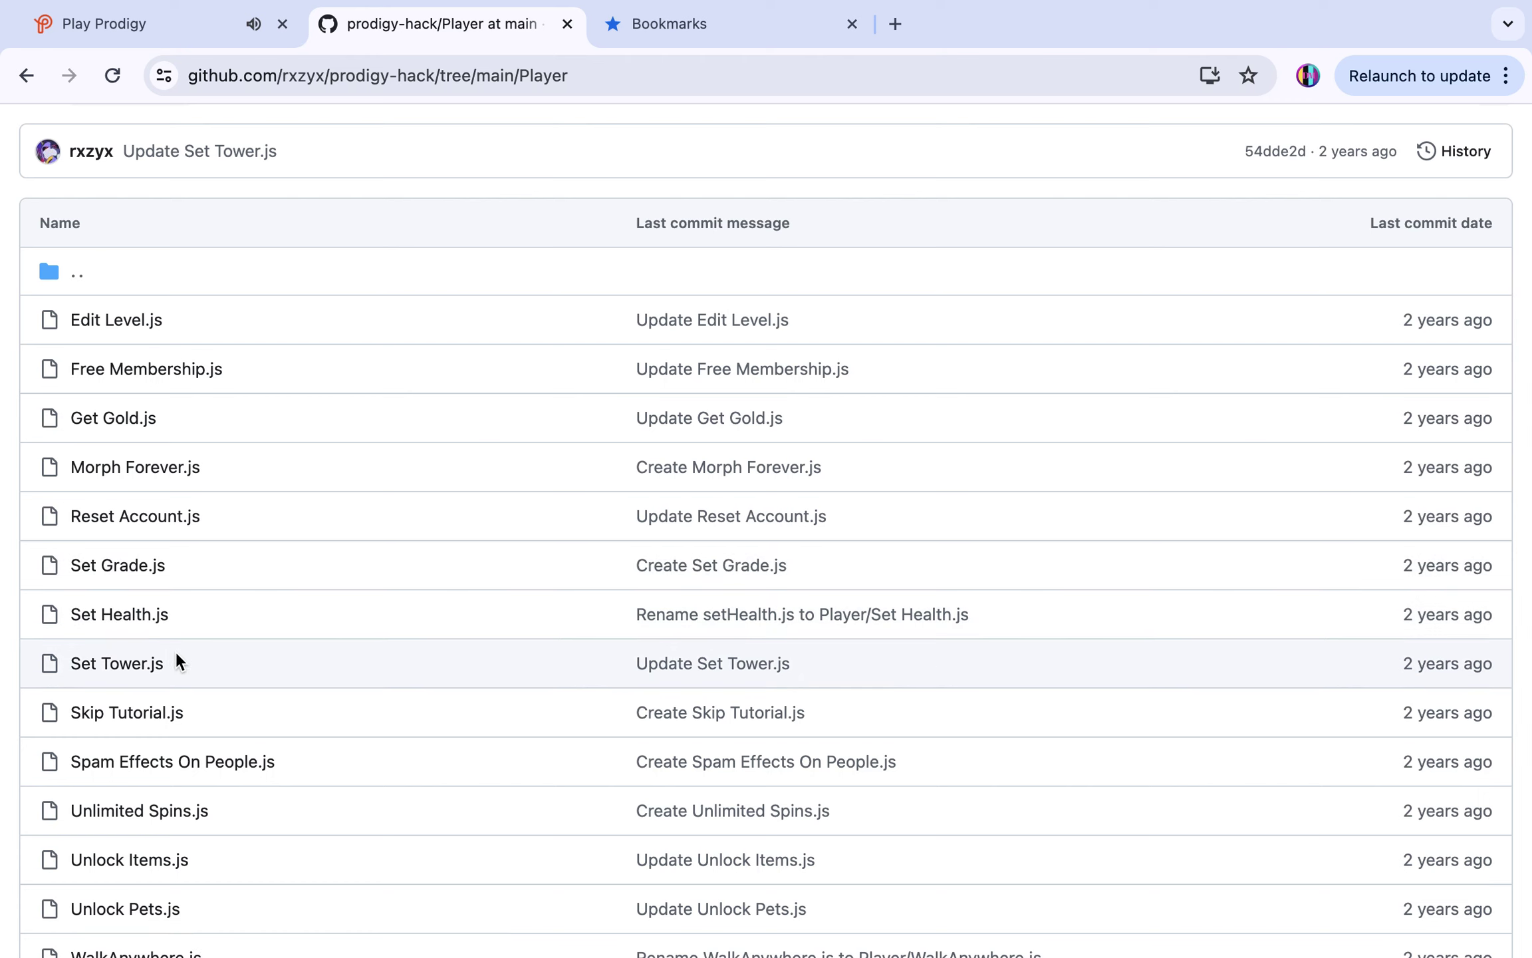
{"action": "scroll", "coordinate": [180, 662], "scroll_direction": "down", "scroll_amount": 2}
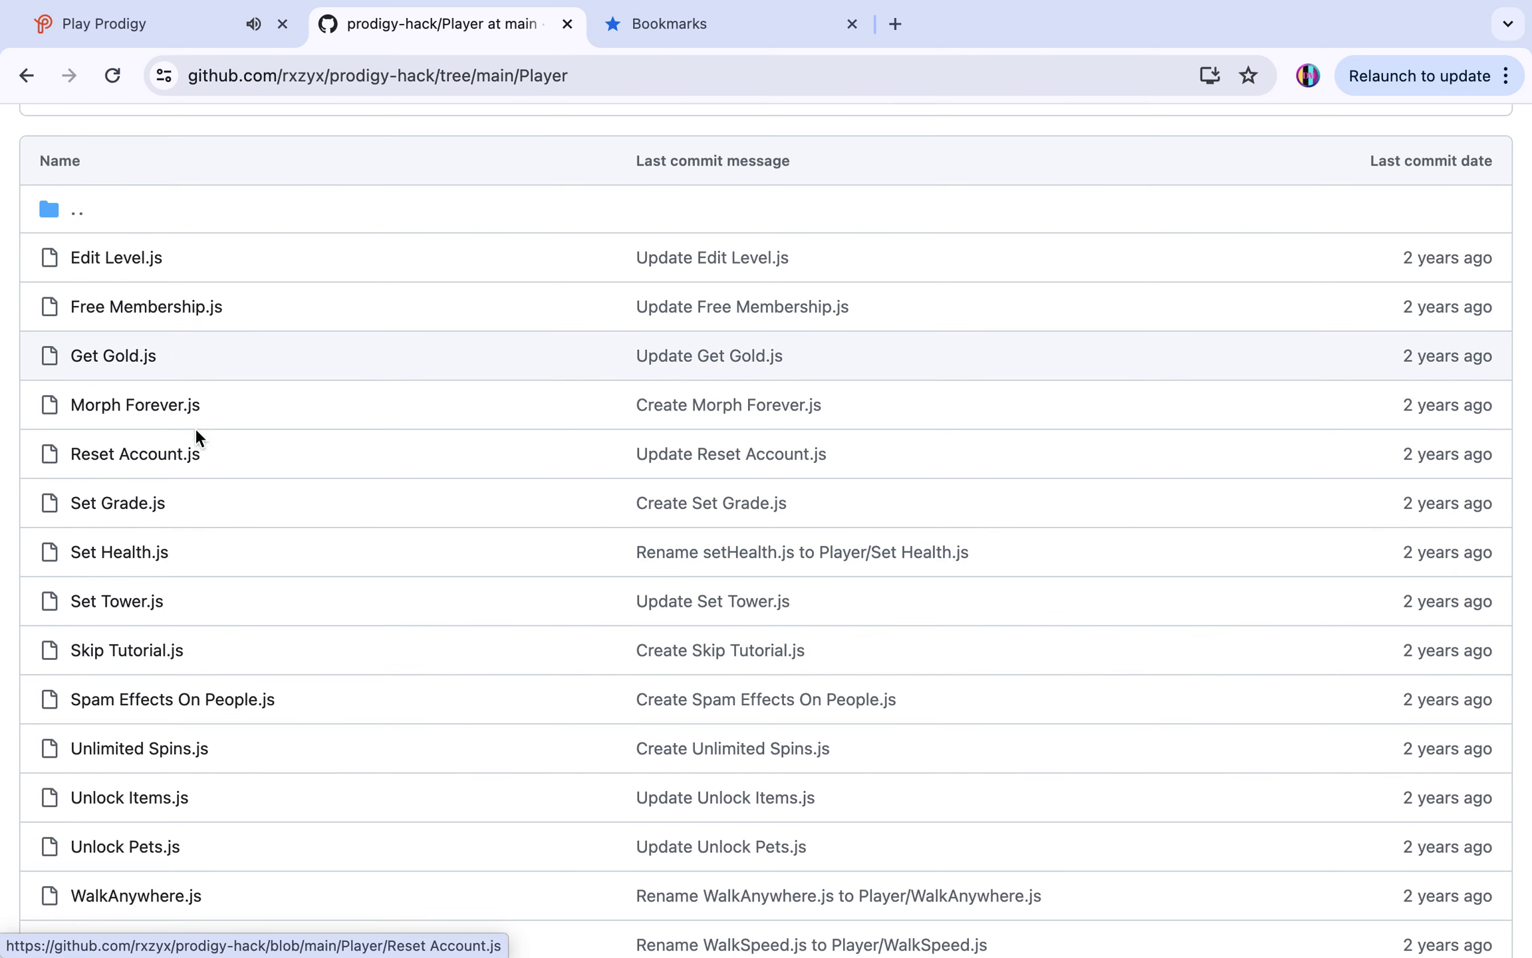
{"action": "scroll", "coordinate": [167, 572], "scroll_direction": "down", "scroll_amount": 2}
{"action": "scroll", "coordinate": [167, 570], "scroll_direction": "up", "scroll_amount": 6}
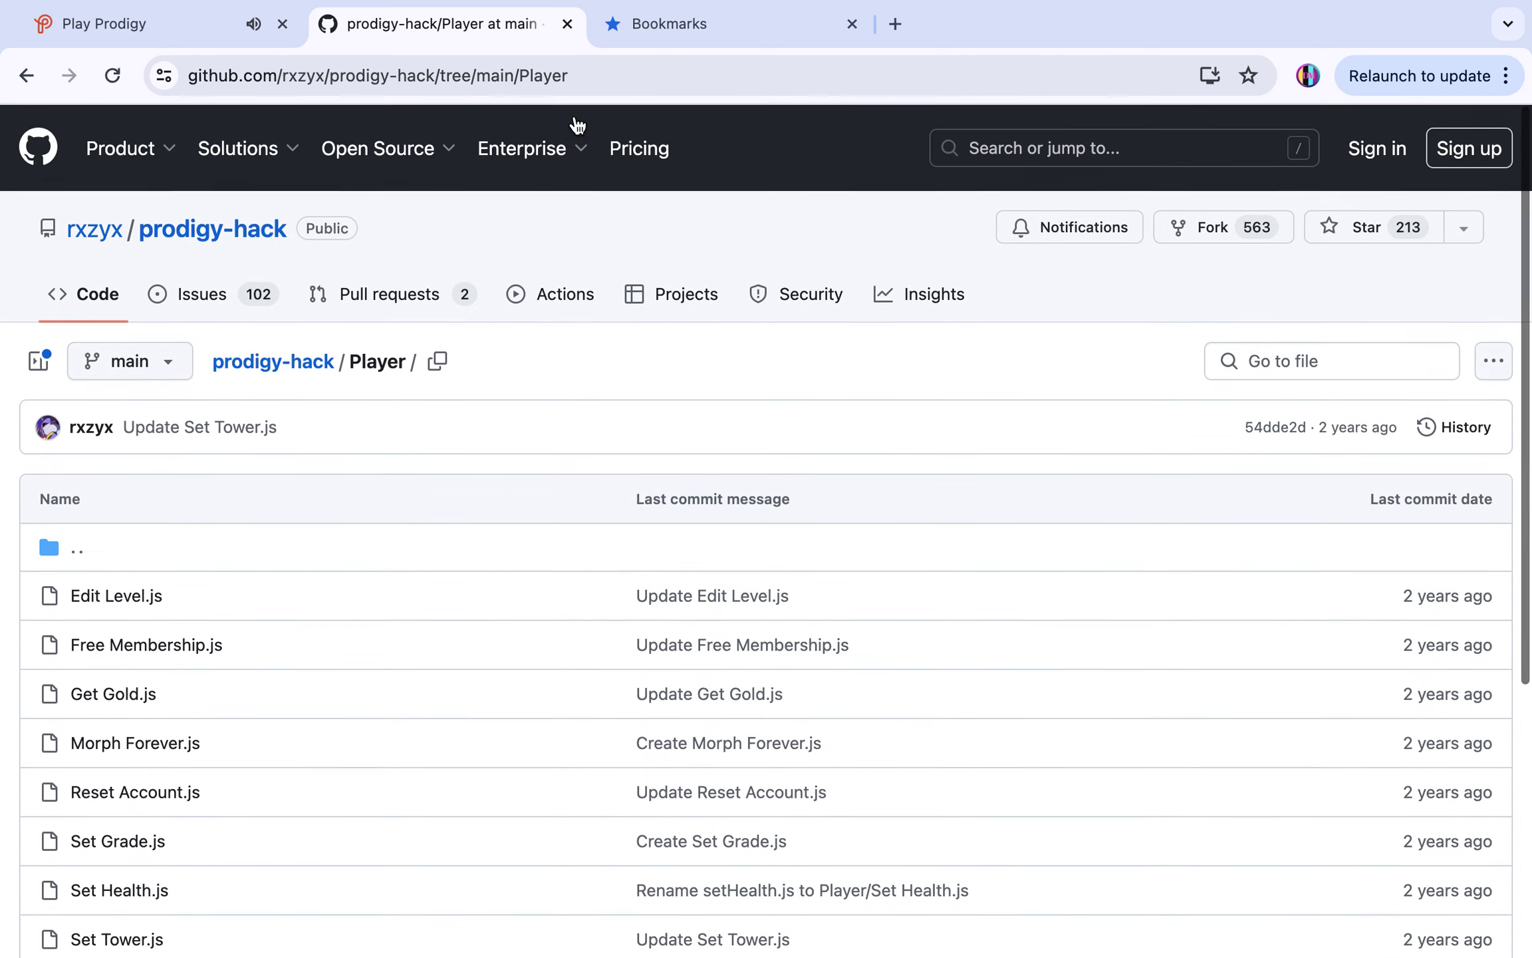
- Close the GitHub repository tab and return to the Prodigy game
{"action": "mouse_move", "coordinate": [532, 148]}
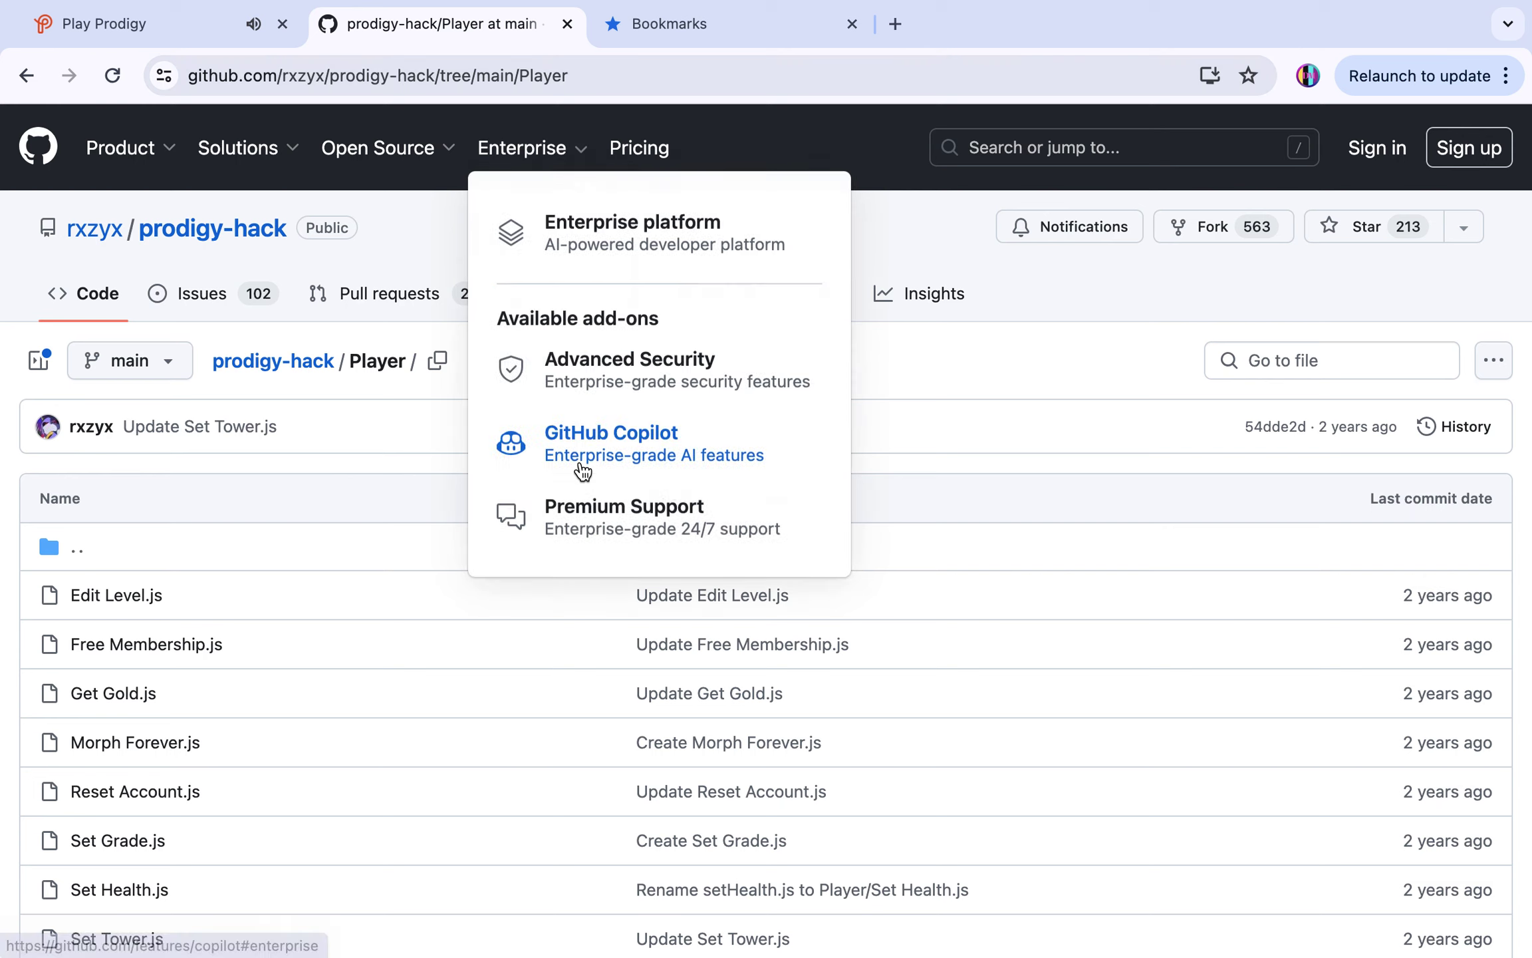
{"action": "left_click", "coordinate": [568, 24]}
{"action": "left_click", "coordinate": [189, 20]}
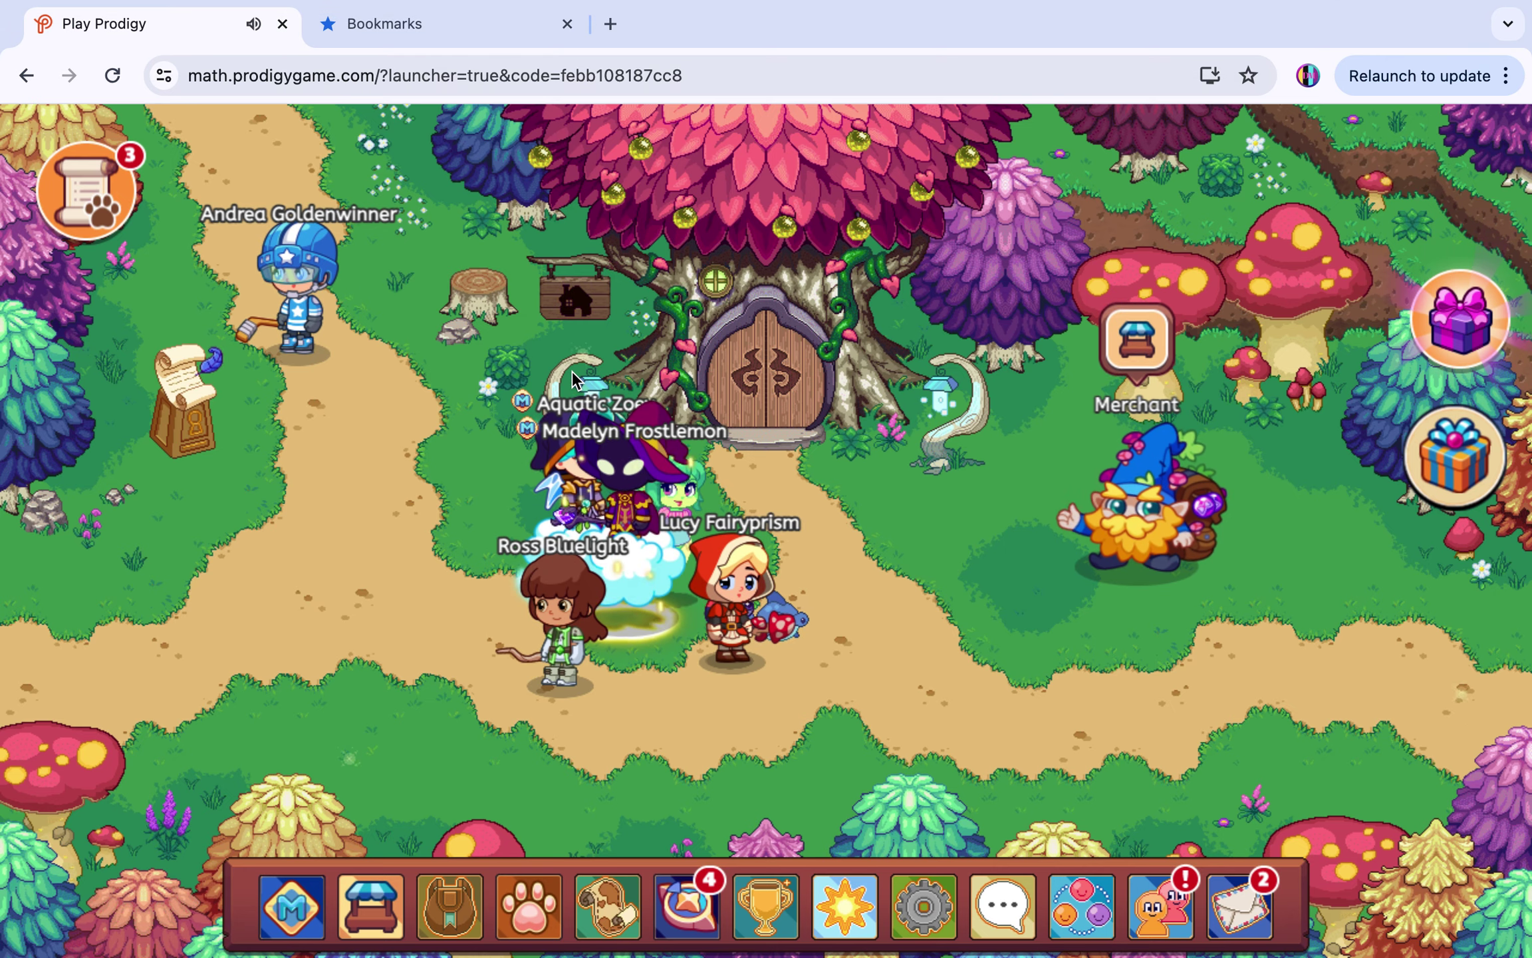